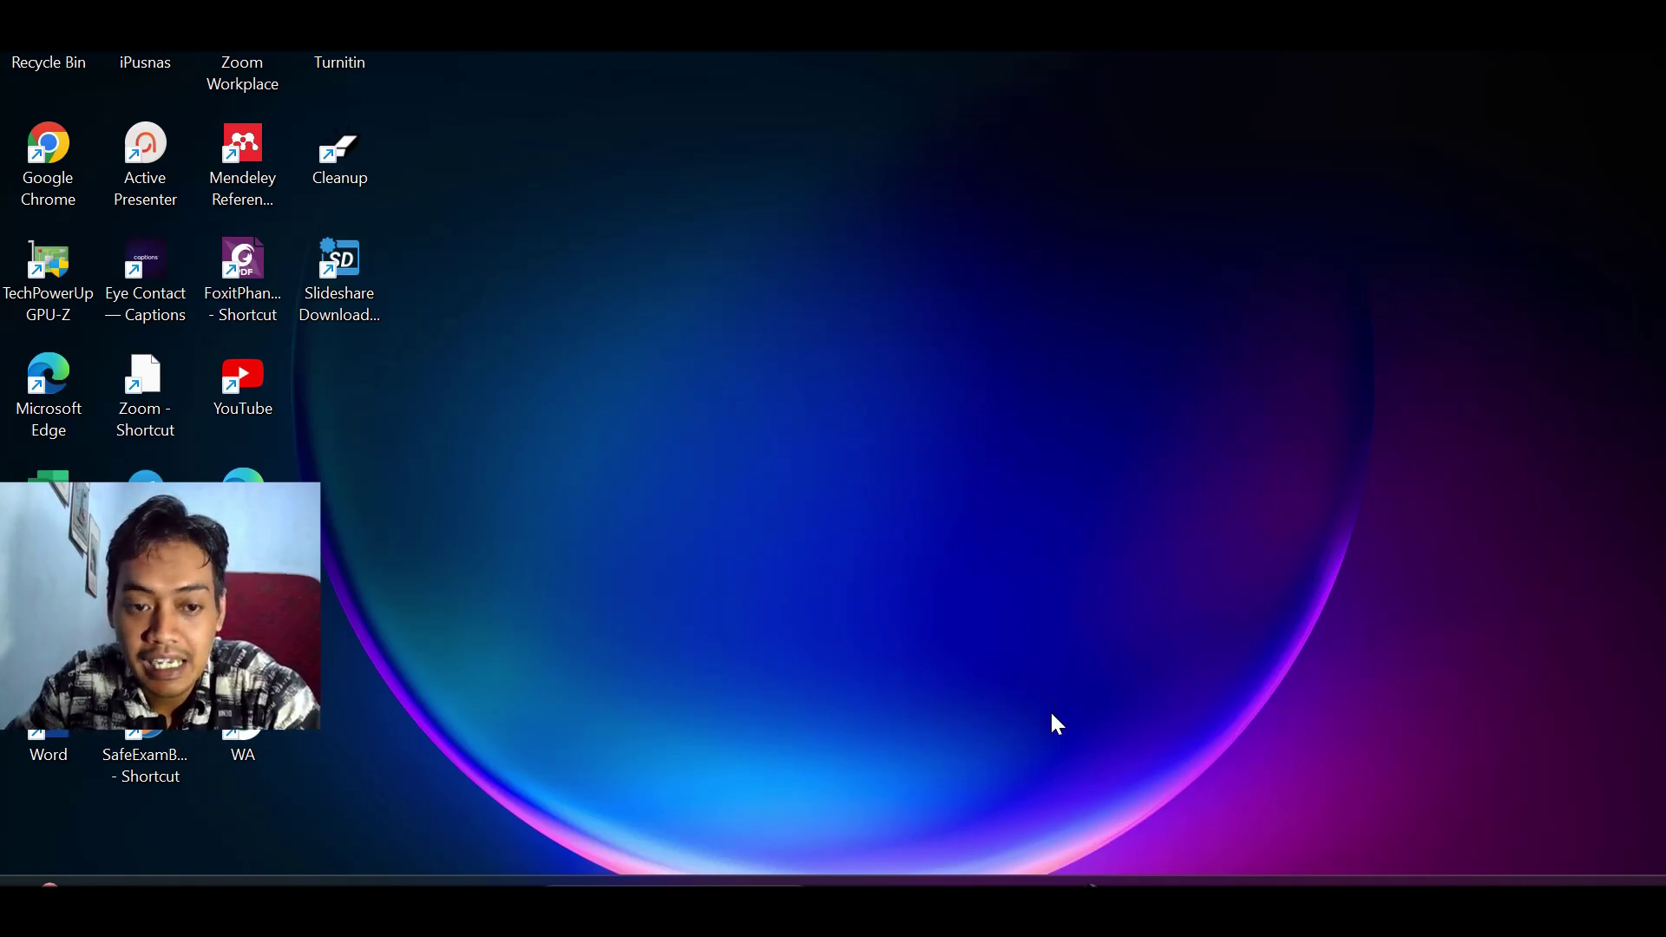
Step: Check the ChatGPT window, then switch to PROSEM 2023-2024.pdf and examine the example semester program table
click(1076, 882)
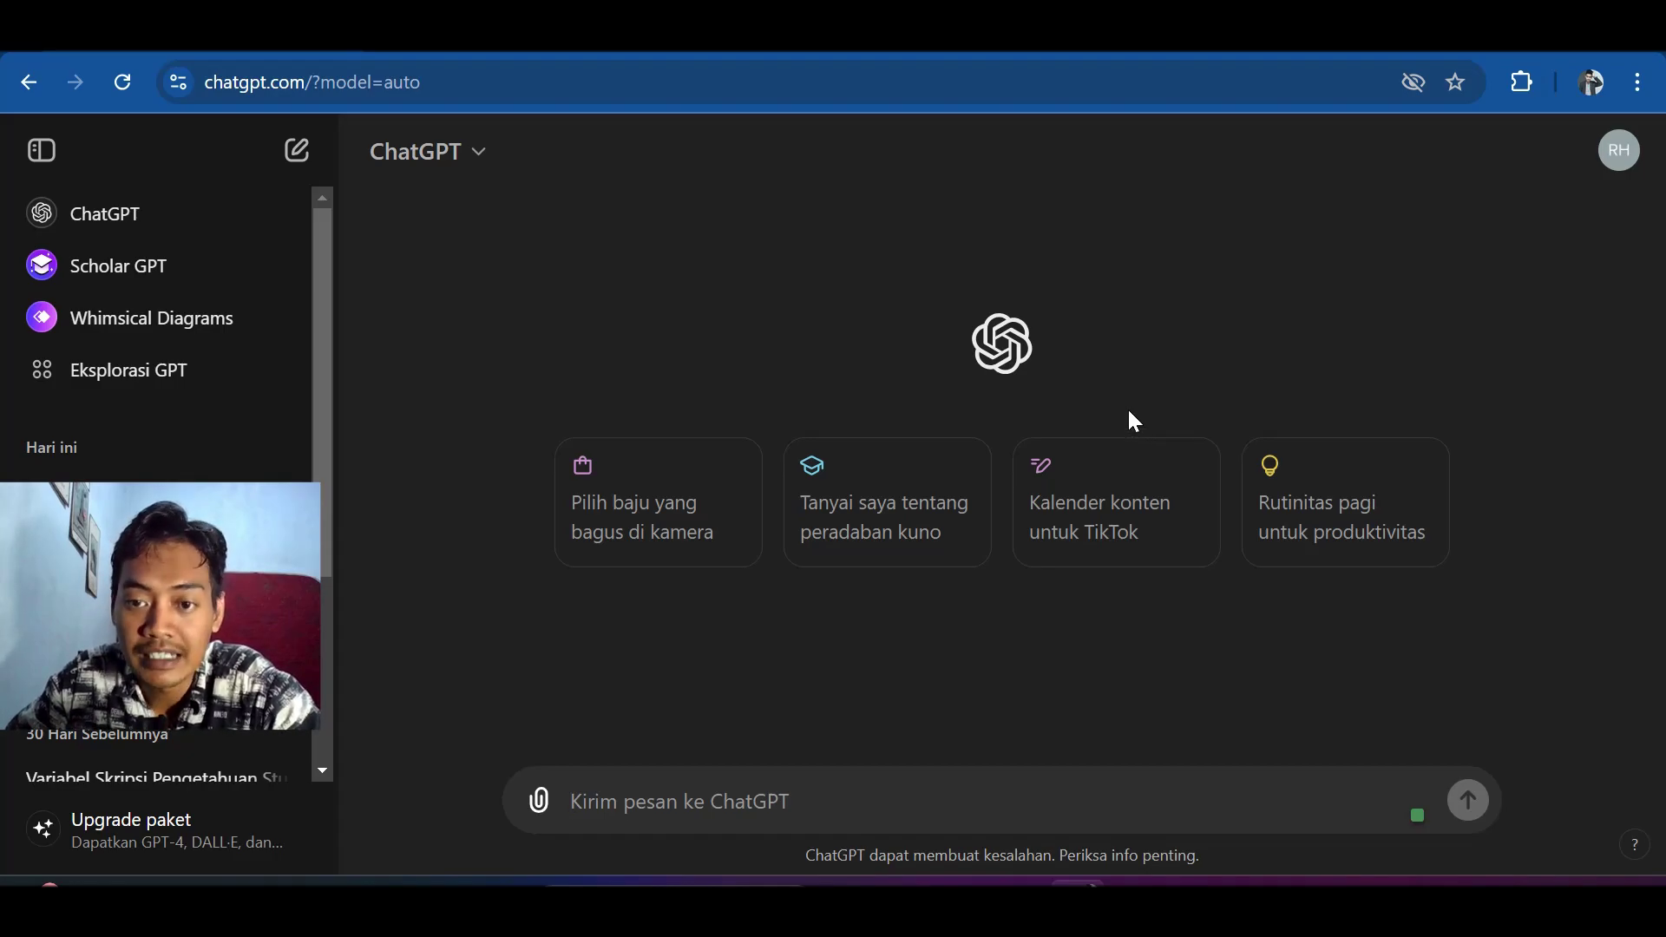
key(alt+Tab)
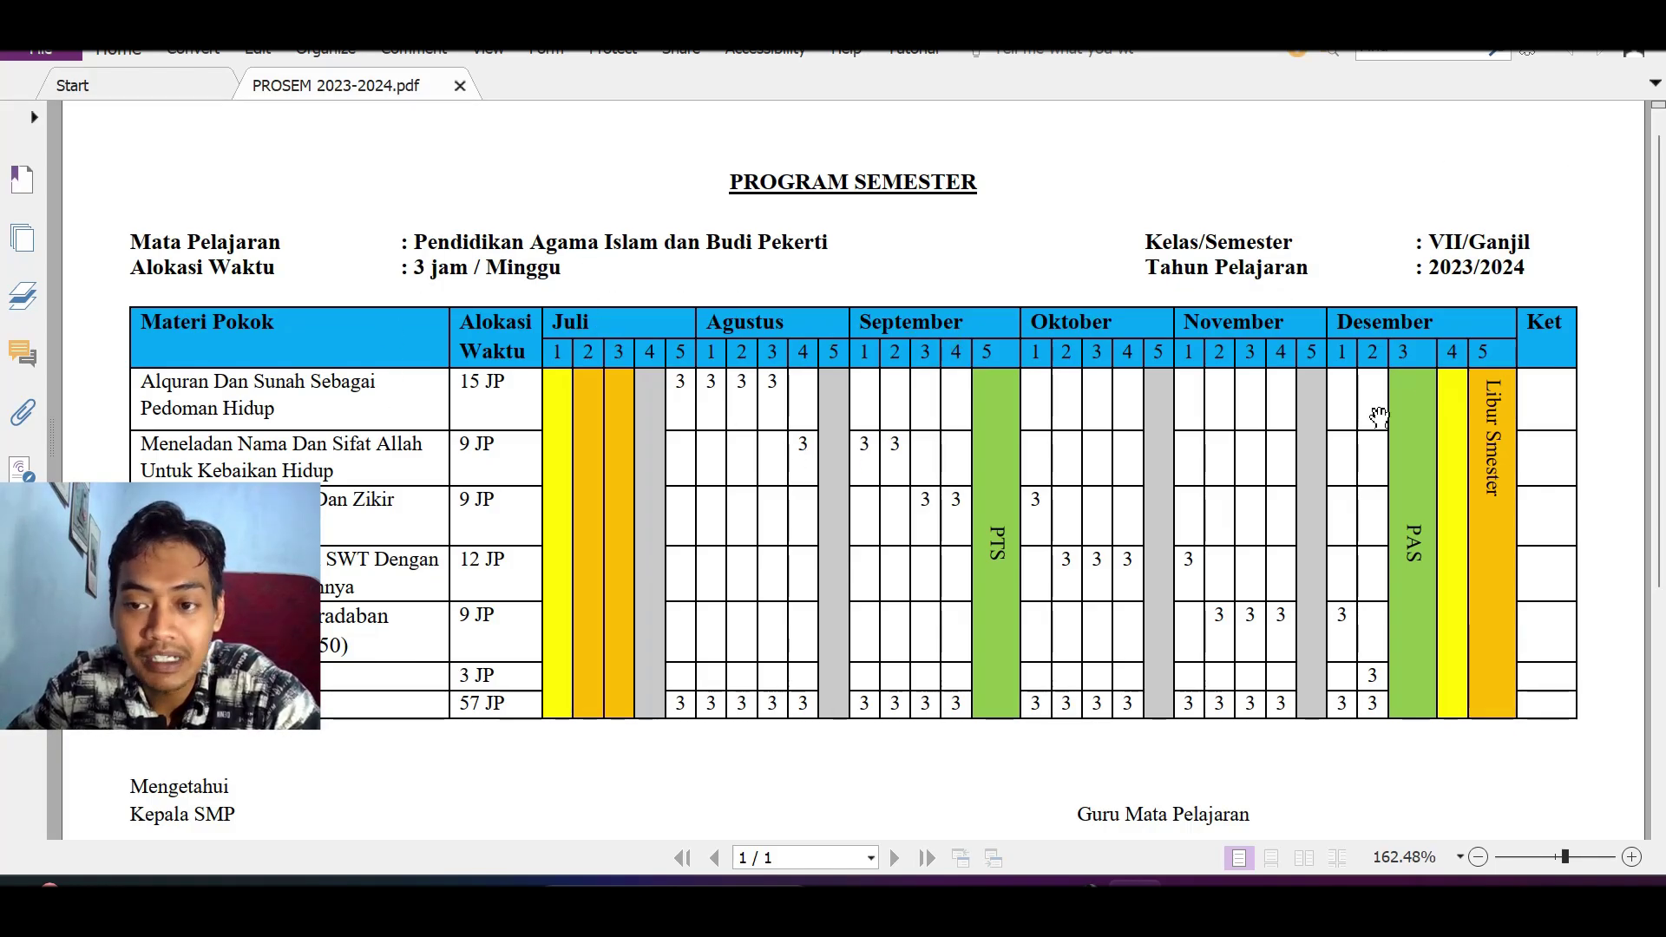
scroll(1154, 447, down, 2)
scroll(1150, 445, up, 2)
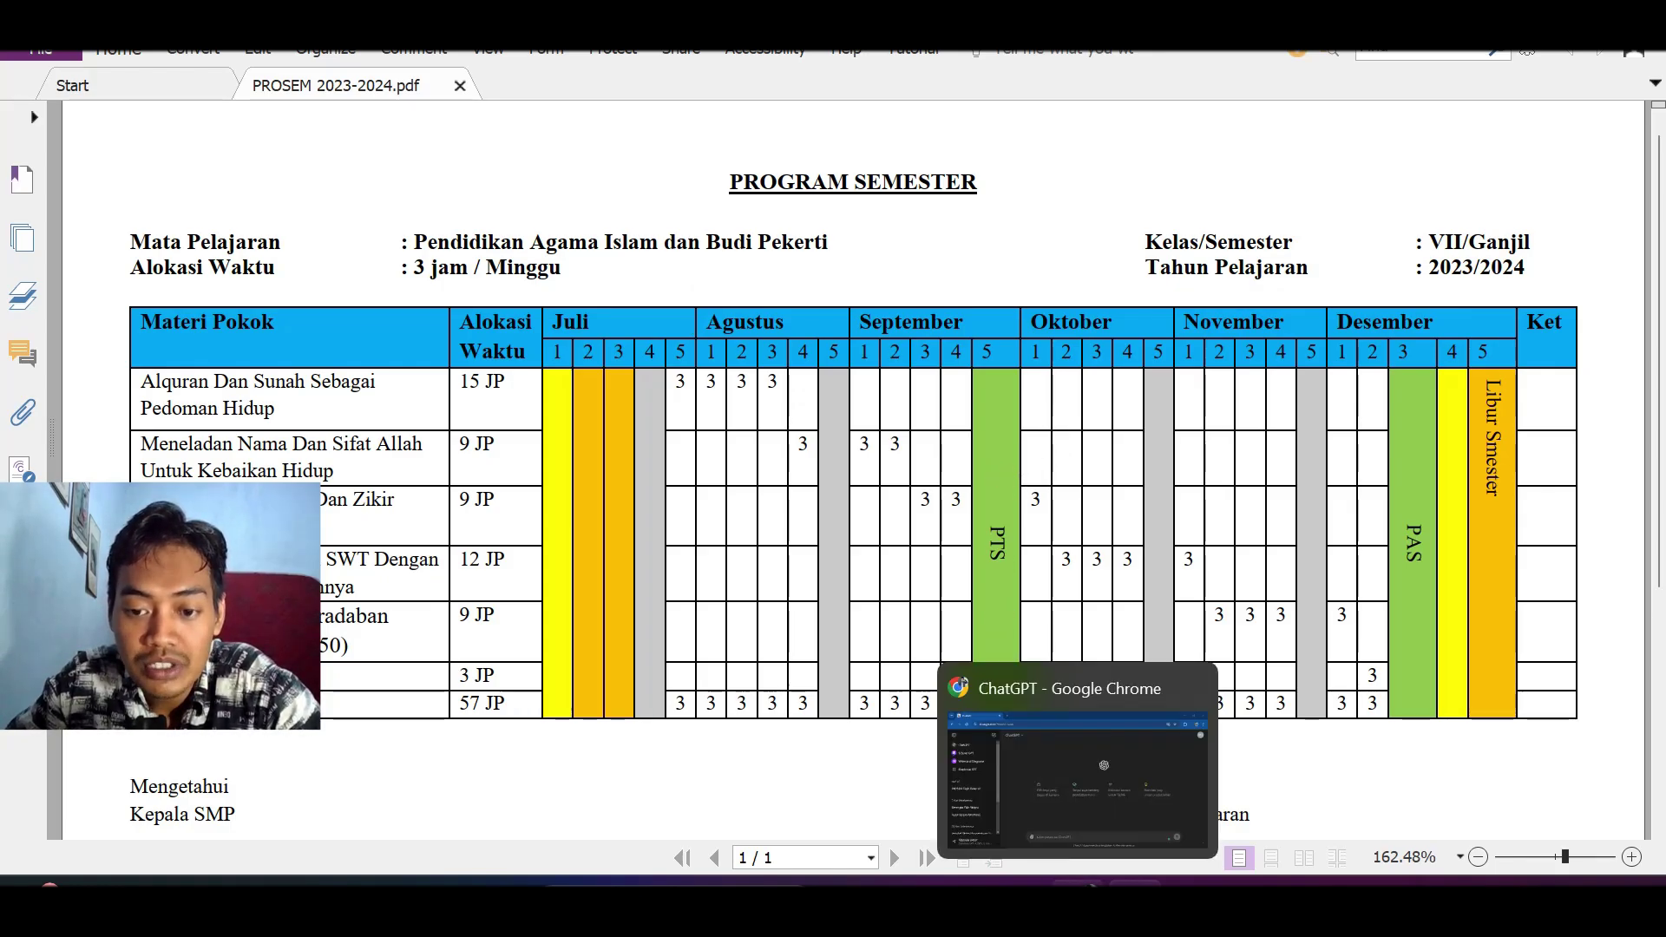
Step: Switch to ChatGPT in Chrome and begin the prompt with "Buatkan PROSEM (Program Semester)"
click(1074, 882)
click(692, 829)
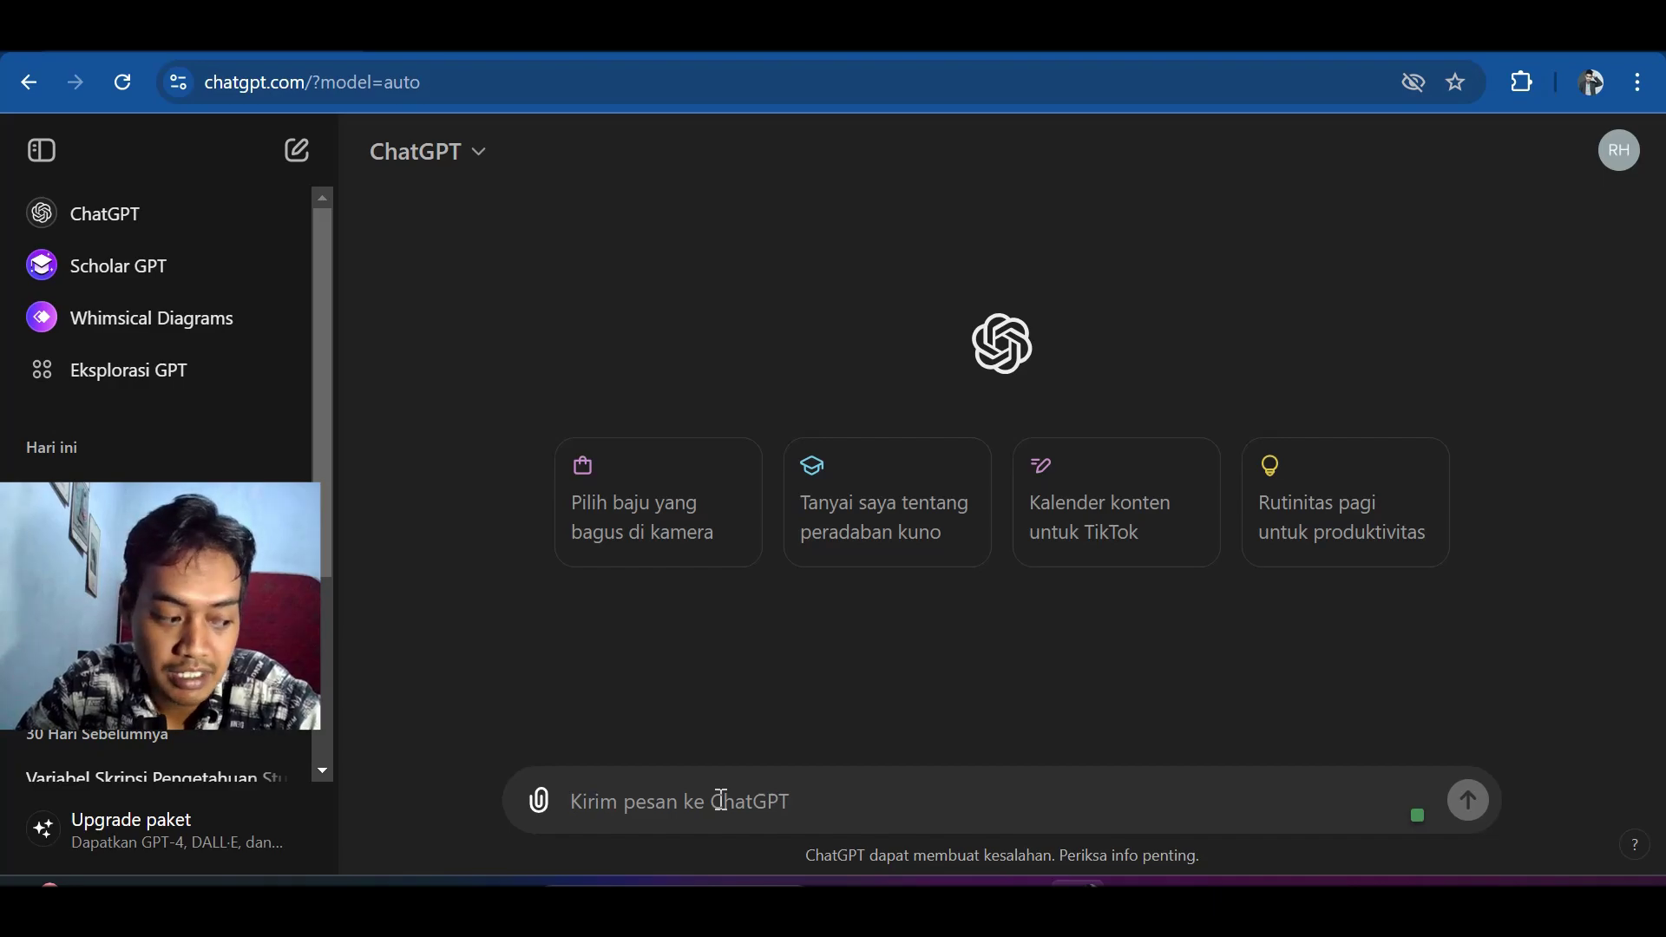
text(B)
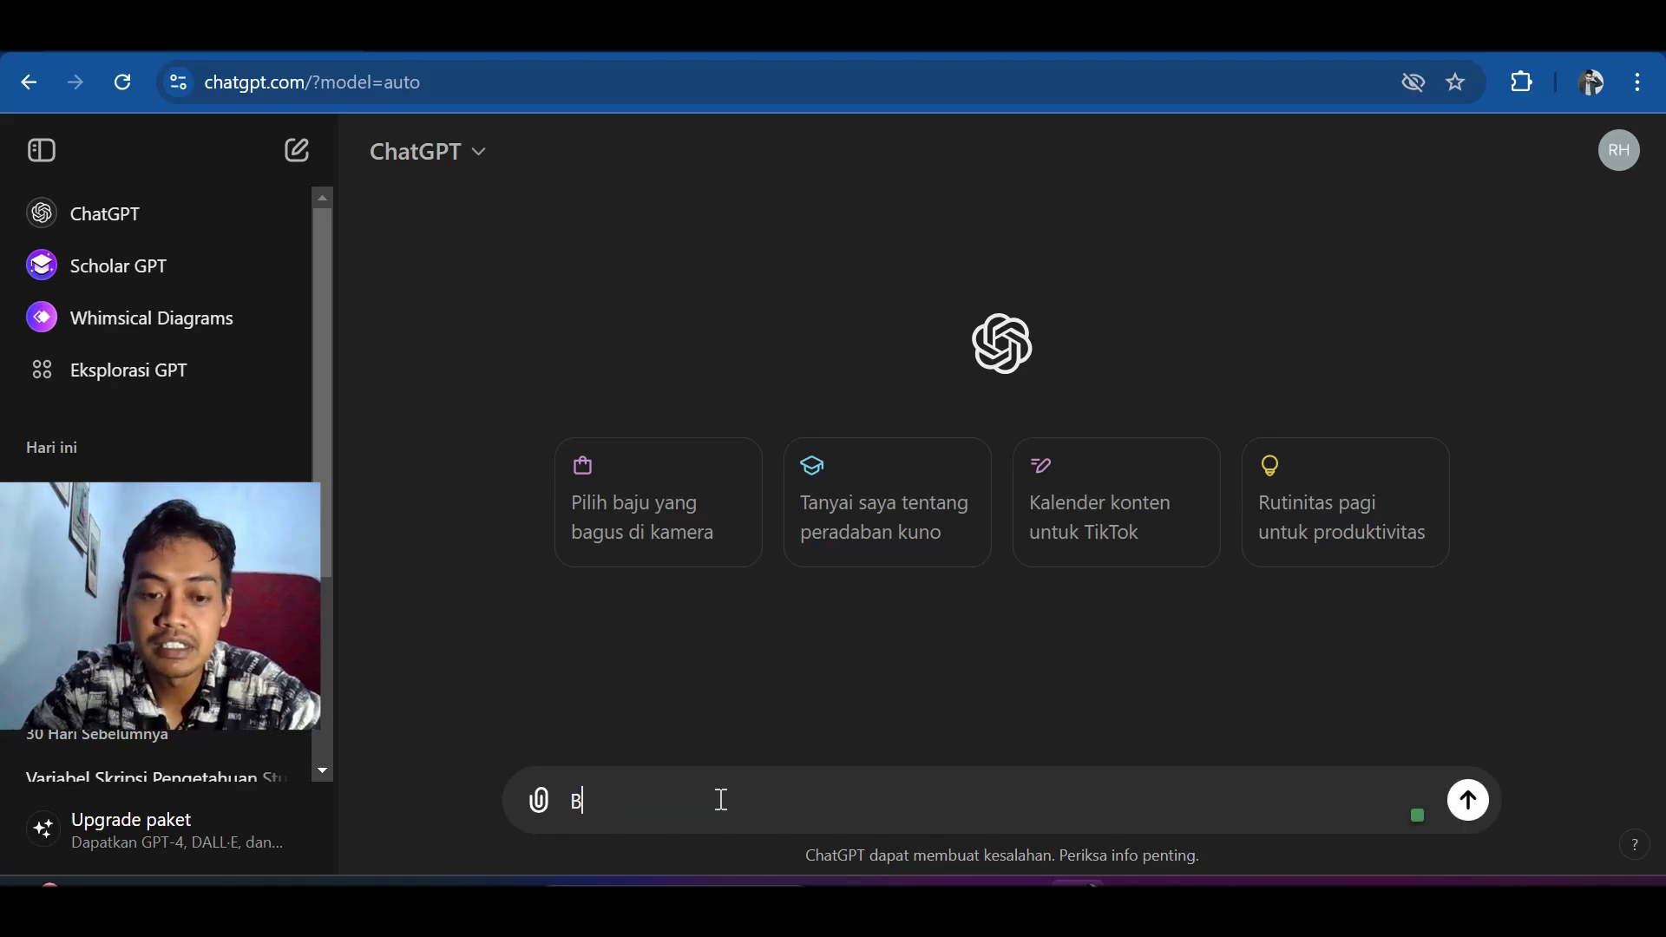
text(uatkan)
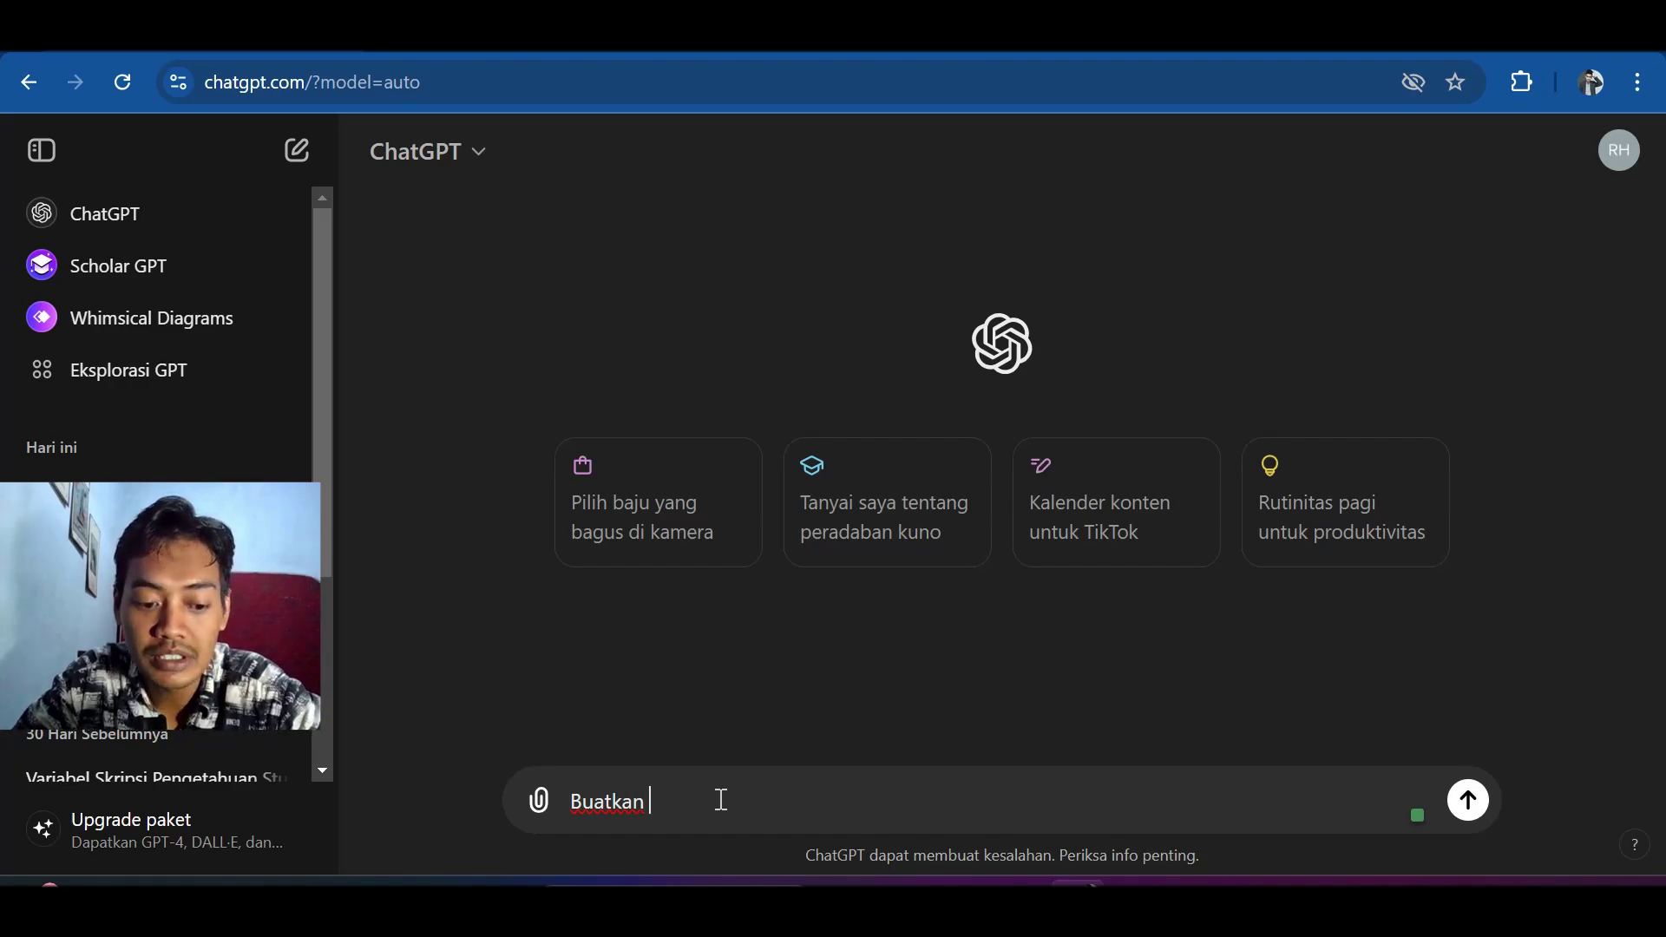
text( PROSEM)
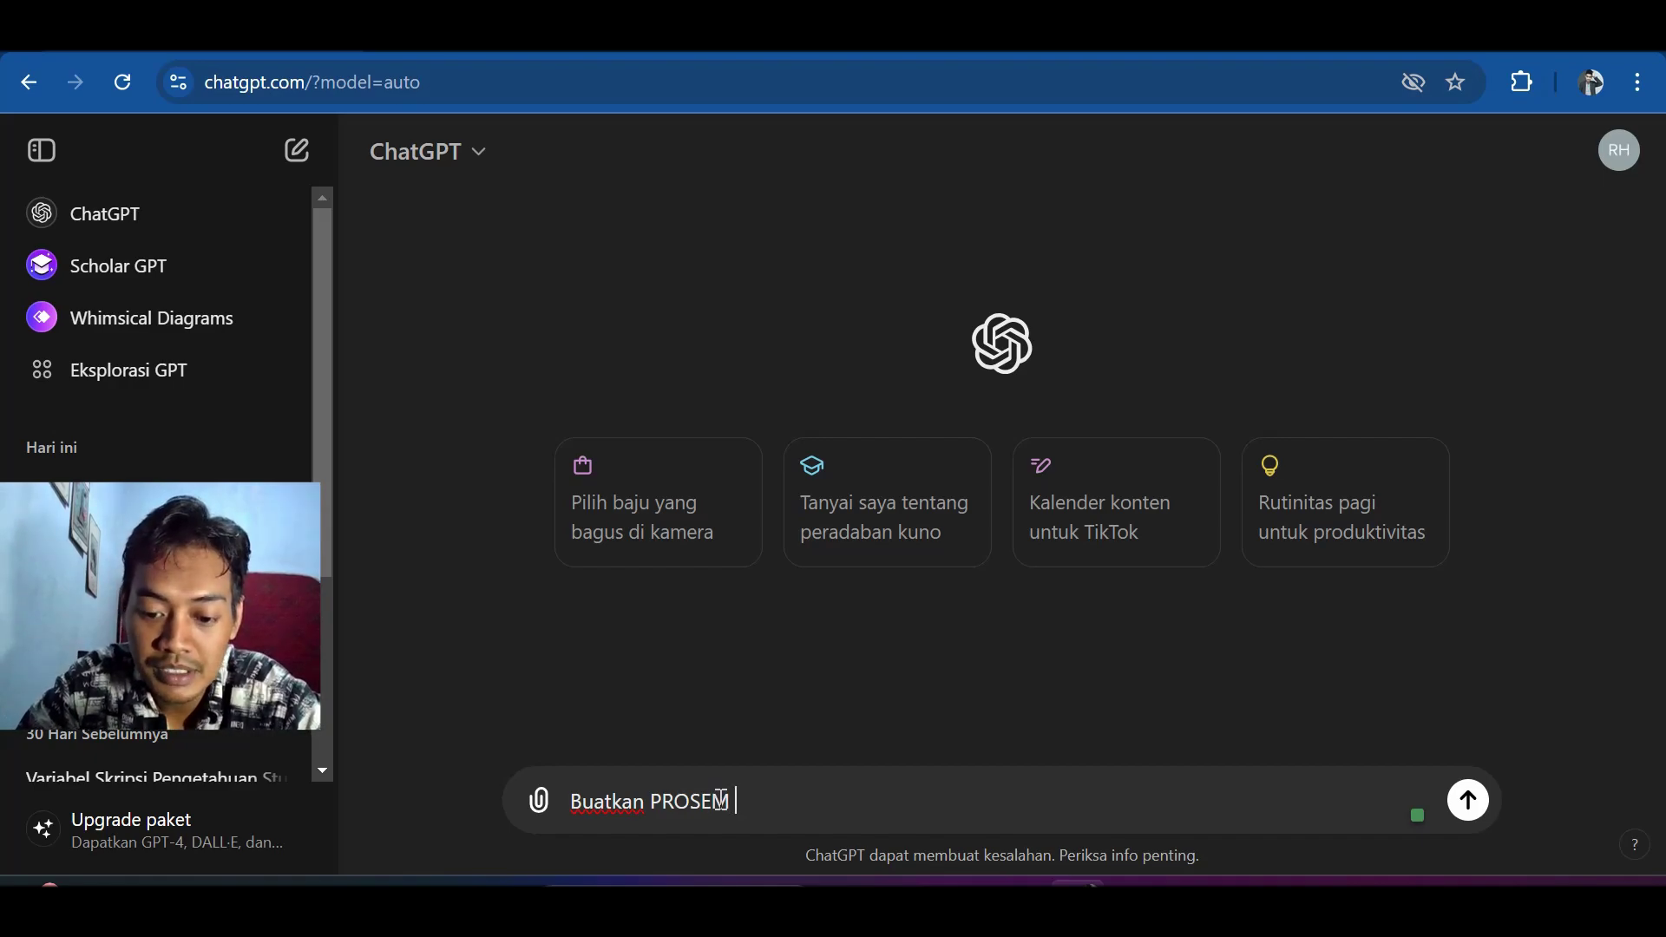
text( ()
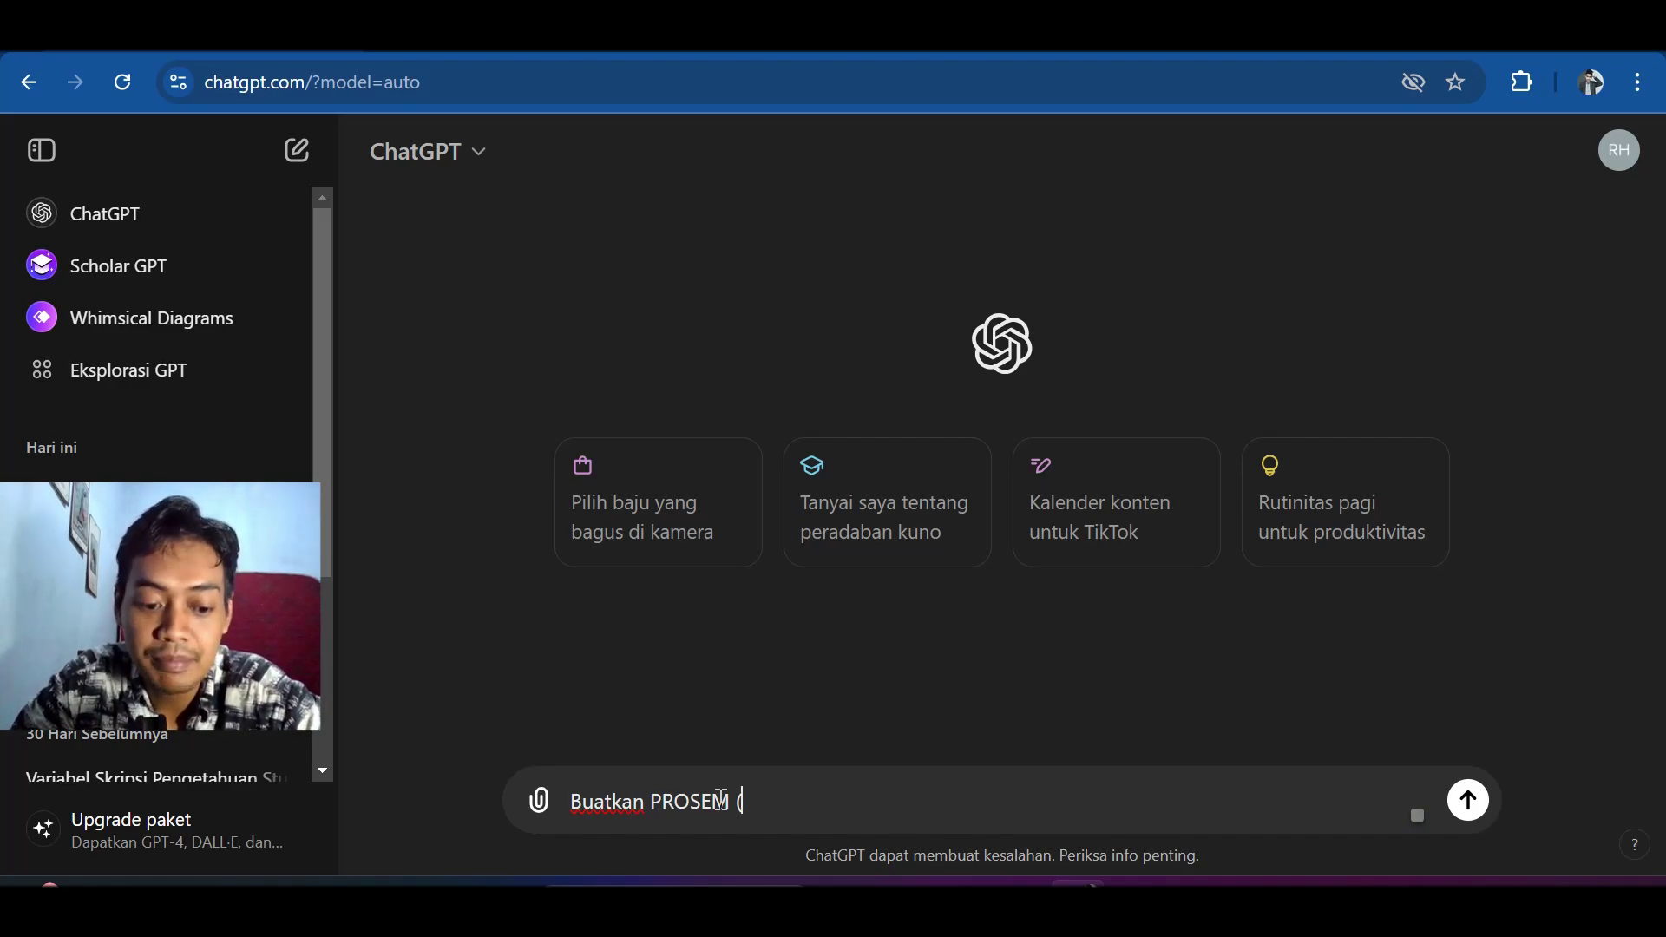
text(Pro)
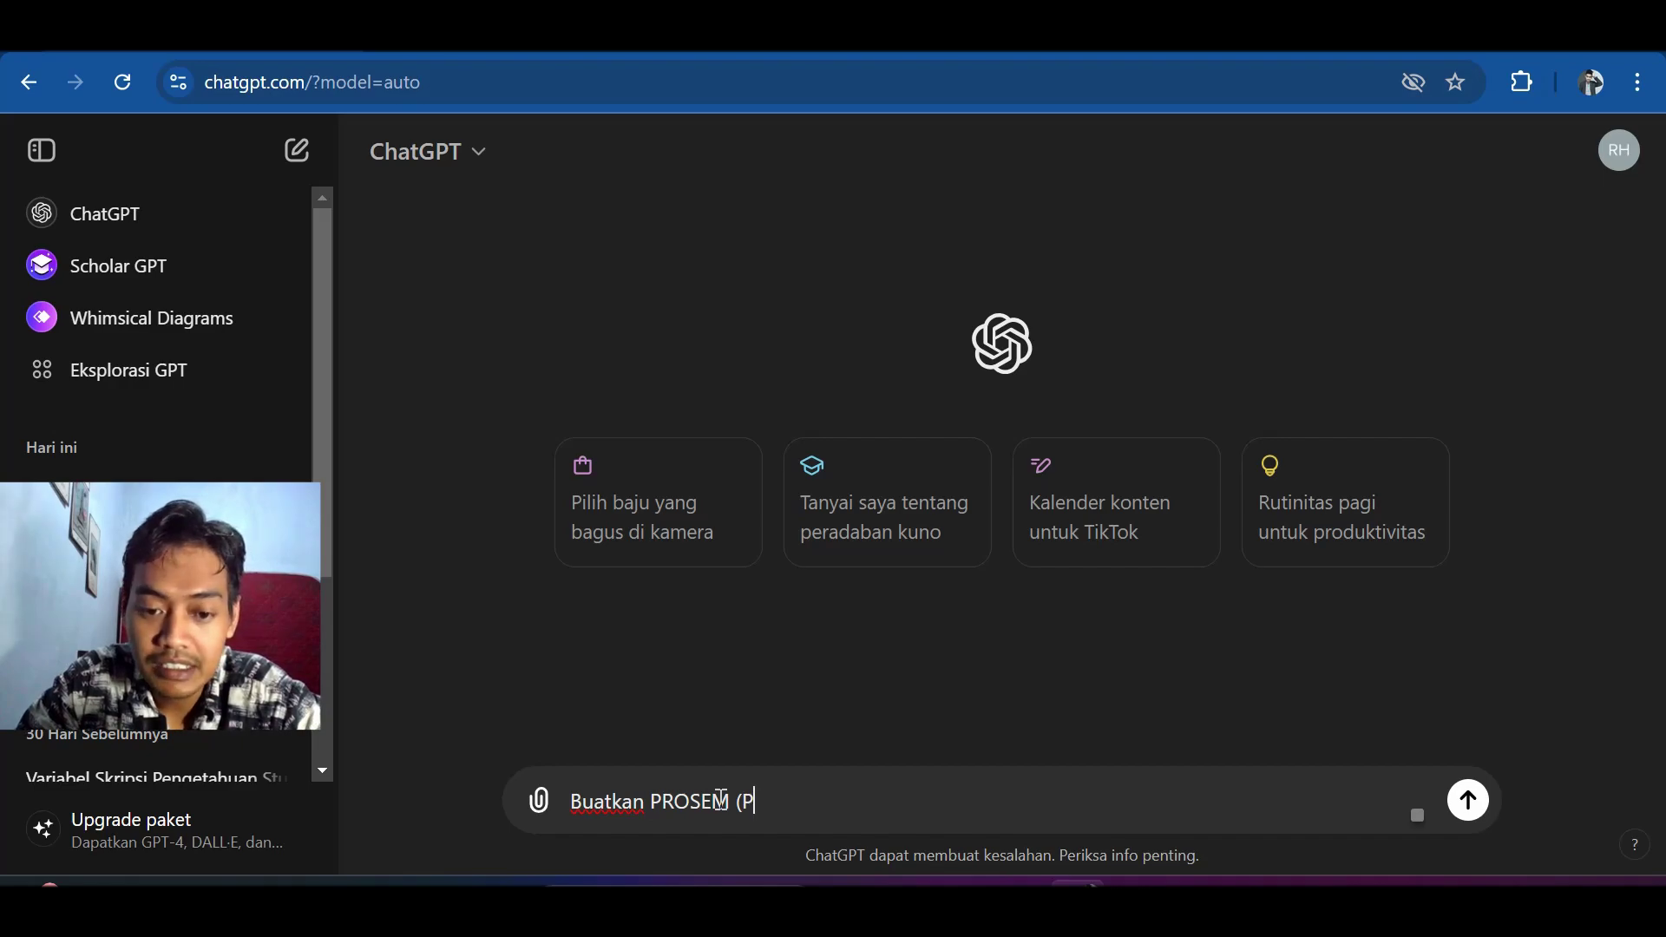
text(gram)
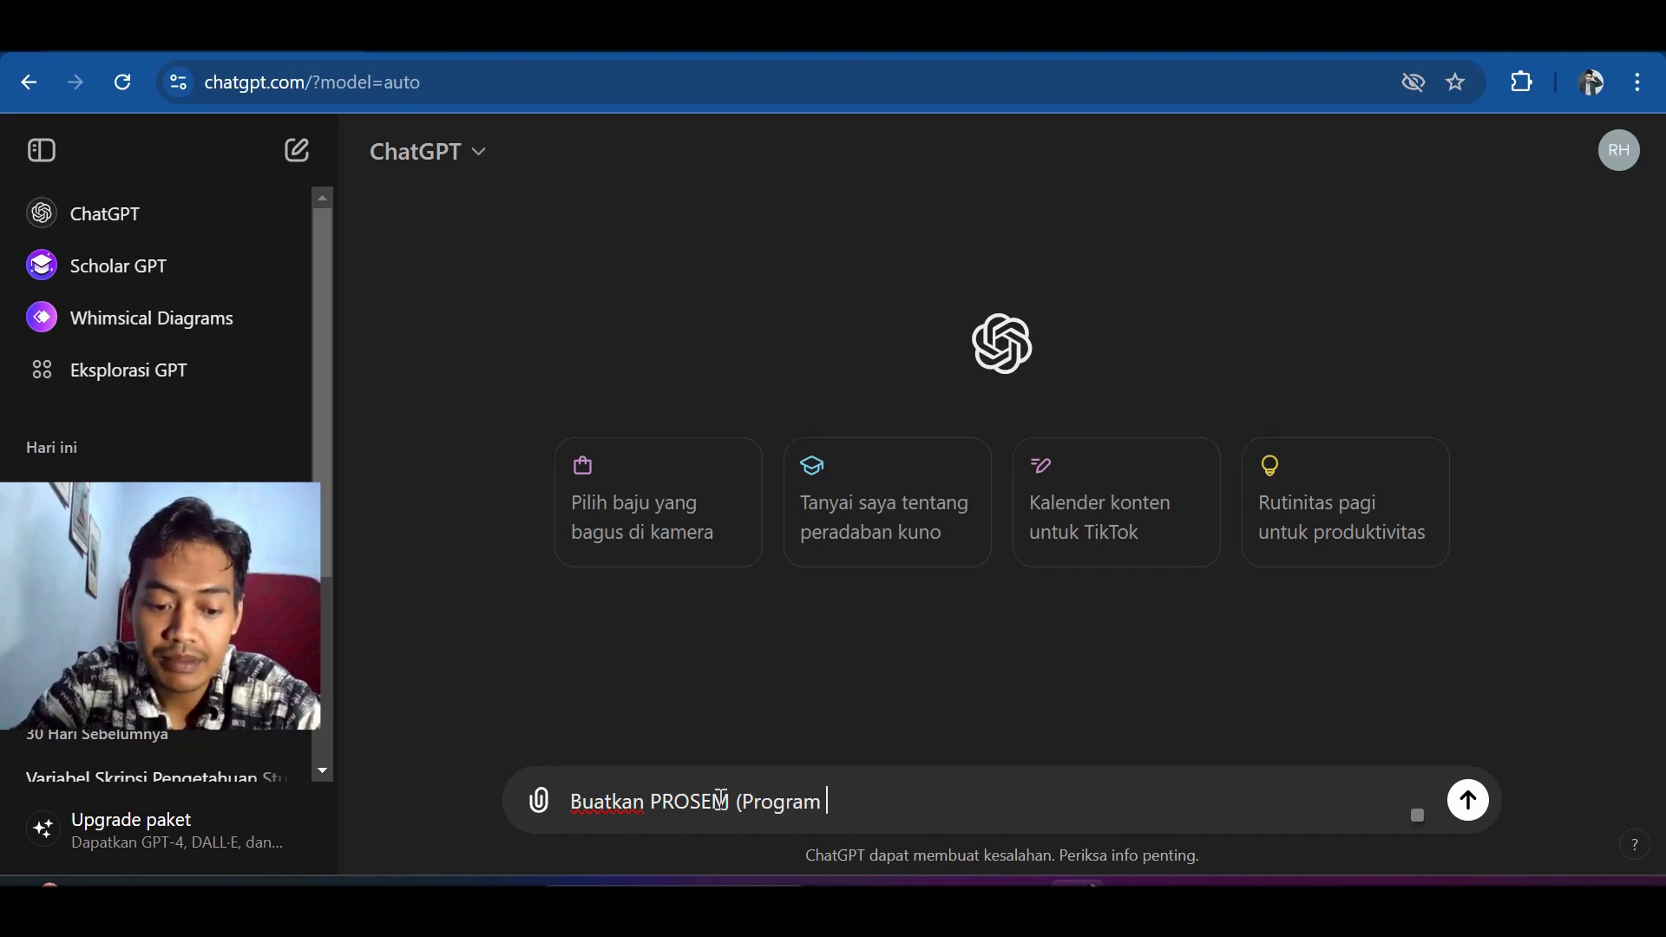
text( Semeste)
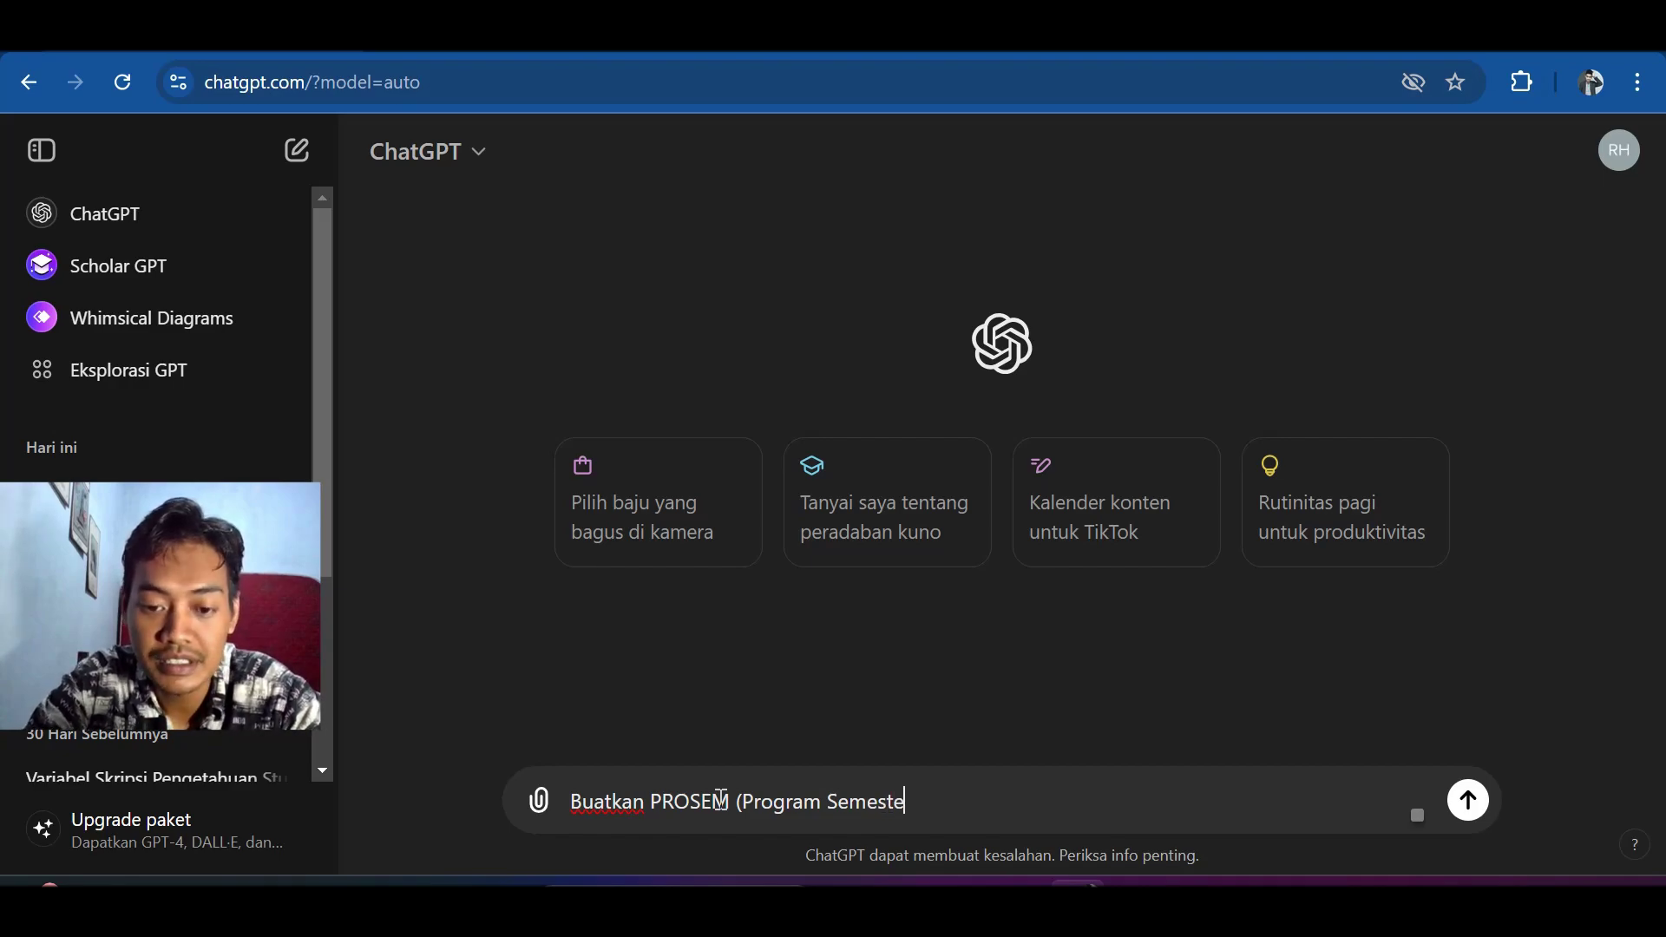
text(r) )
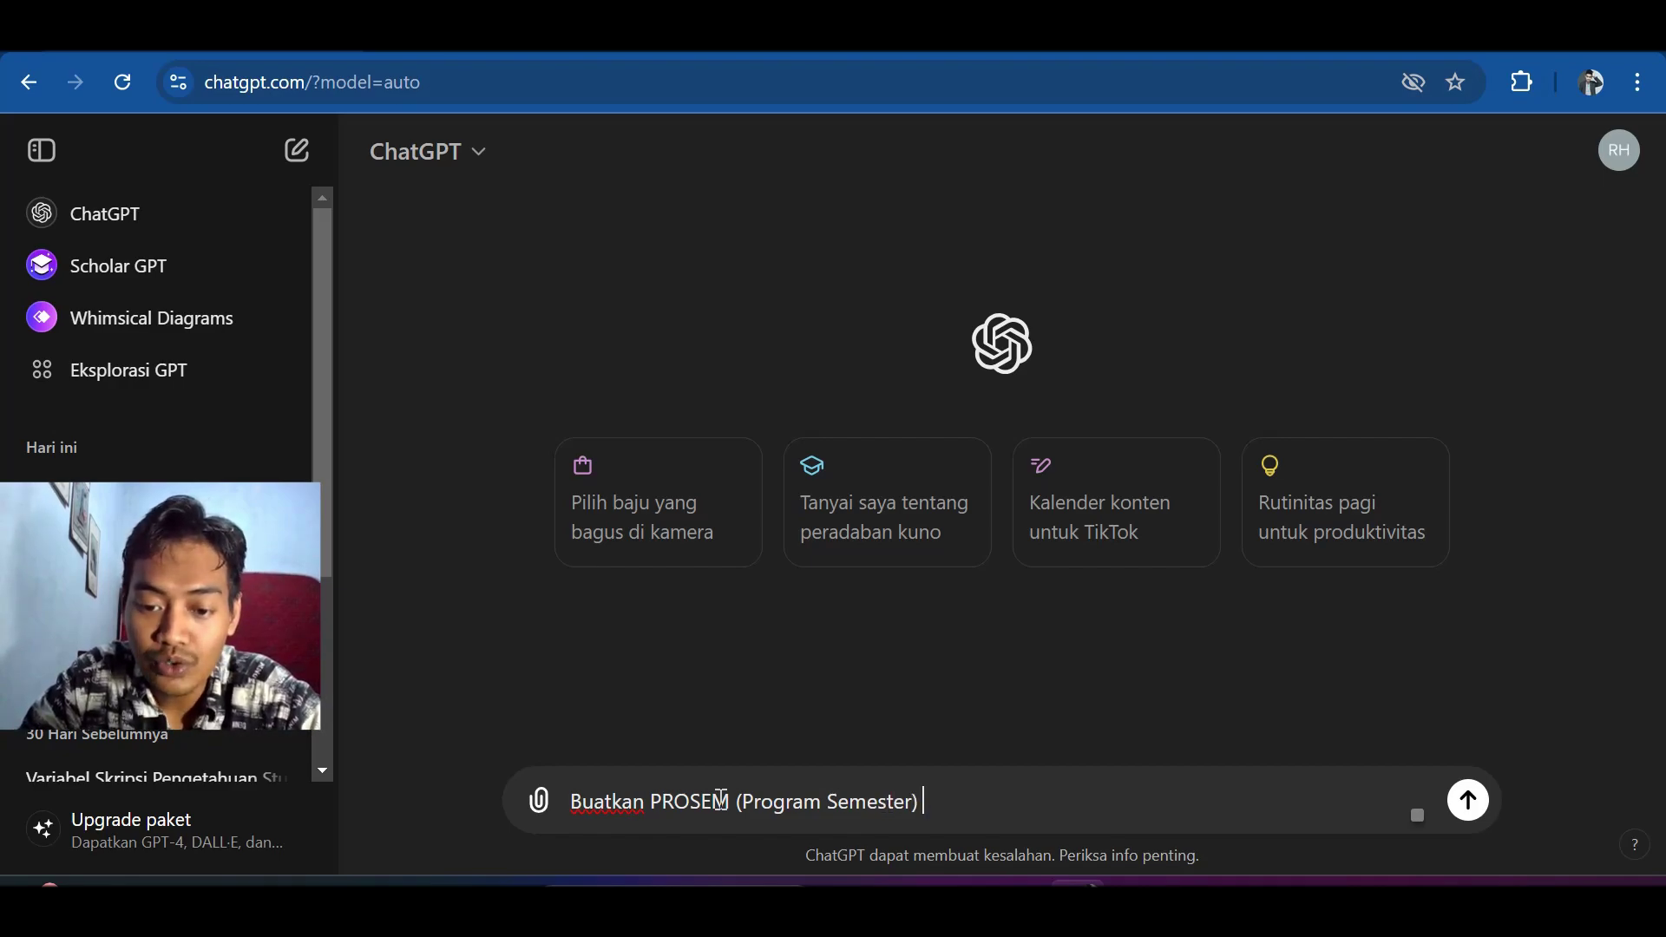
Step: Continue the prompt with the curriculum, "KURMER (Kurikulum Merdeka)"
text(KU)
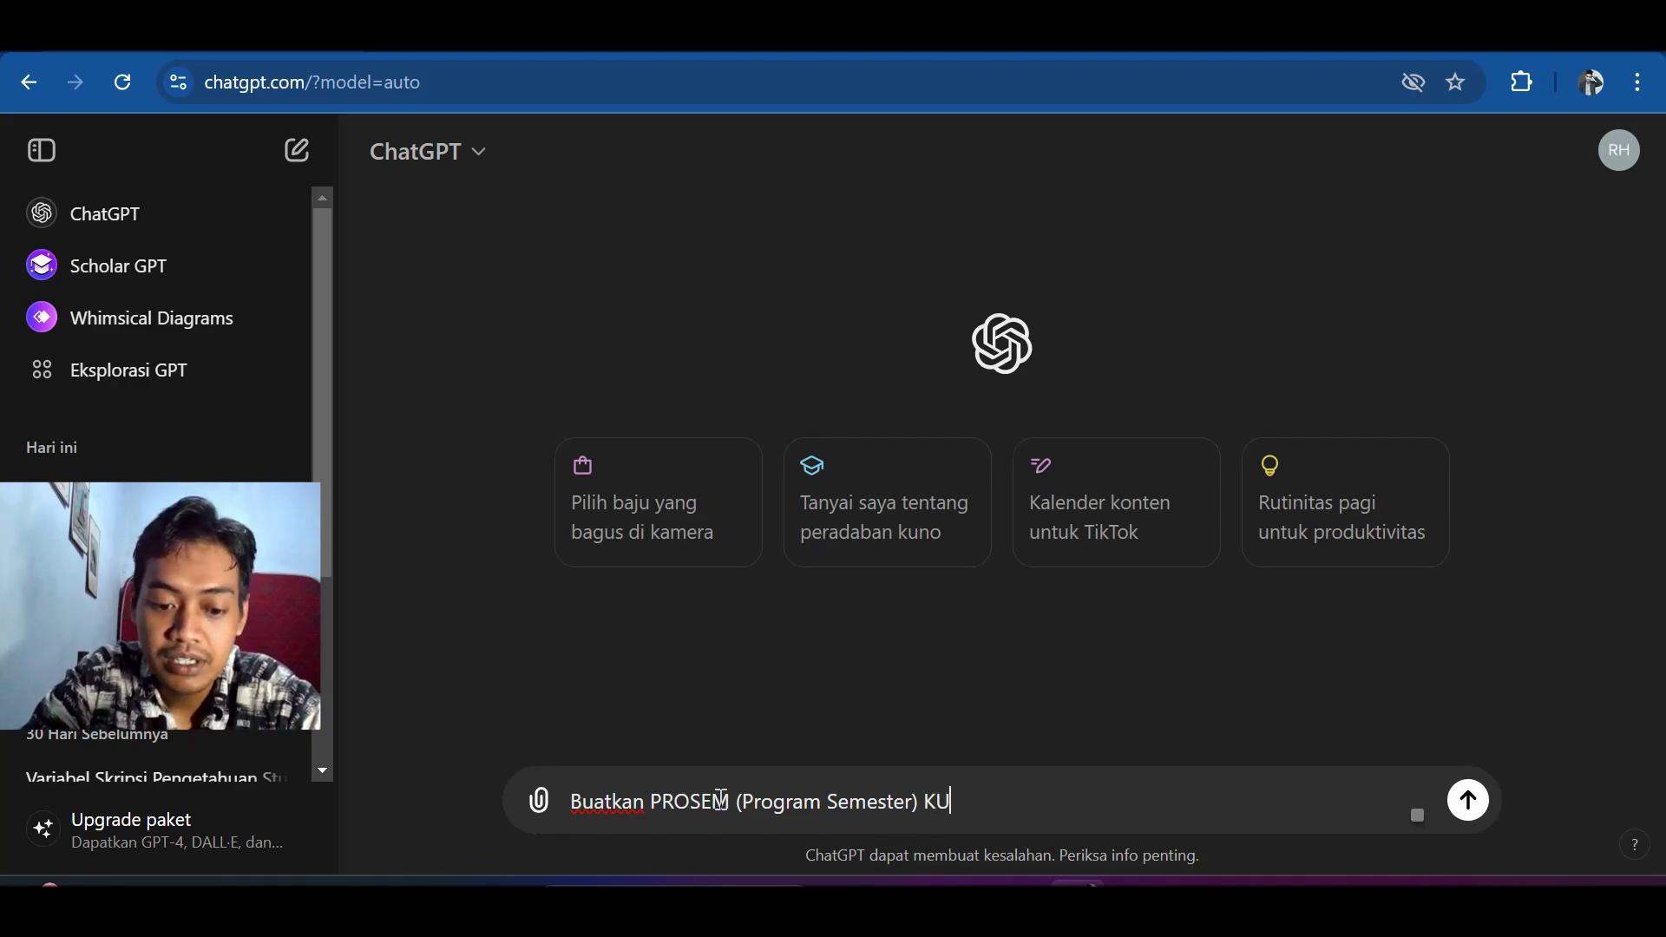
text(RMR)
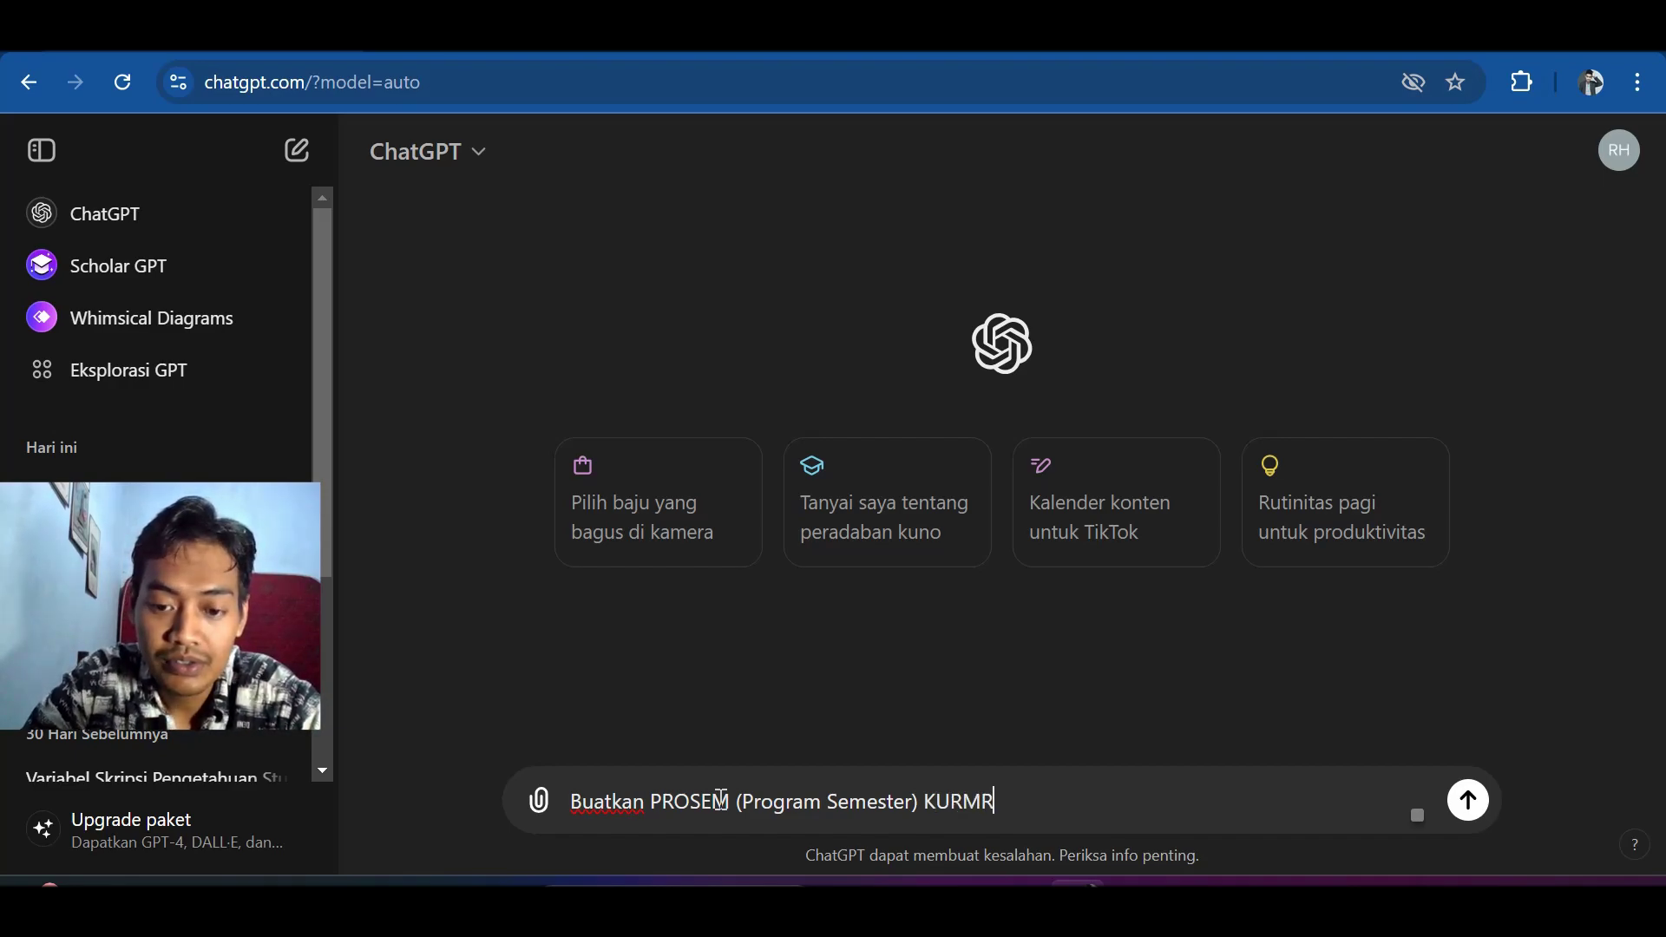
key(BackSpace)
text(ER)
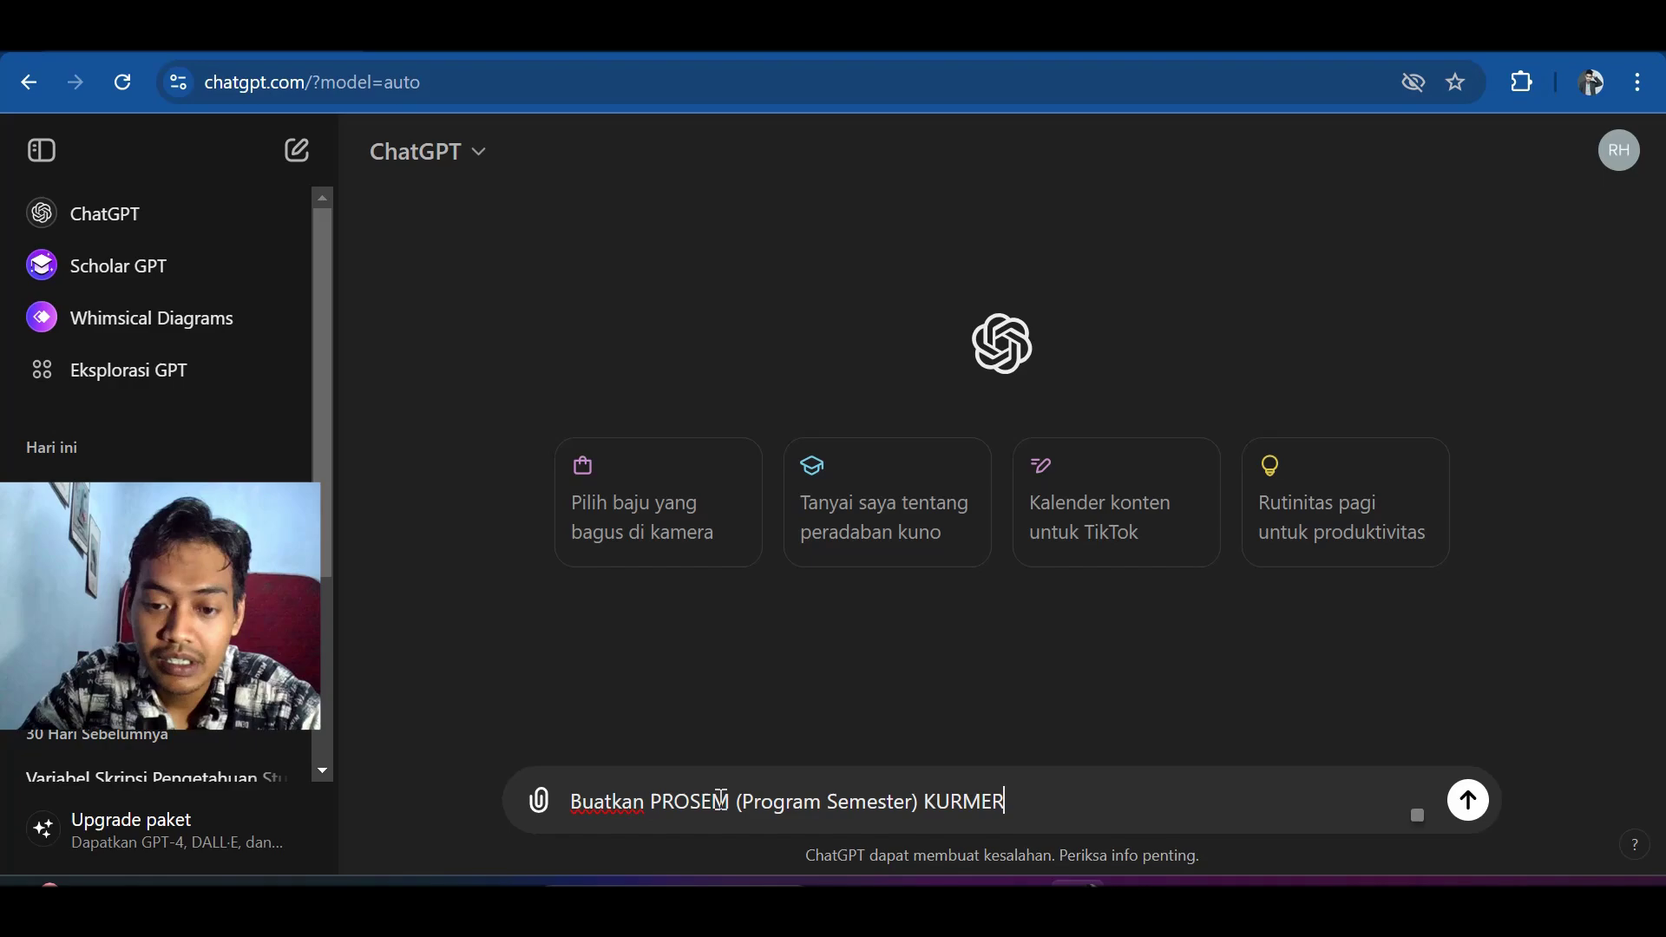
text( ()
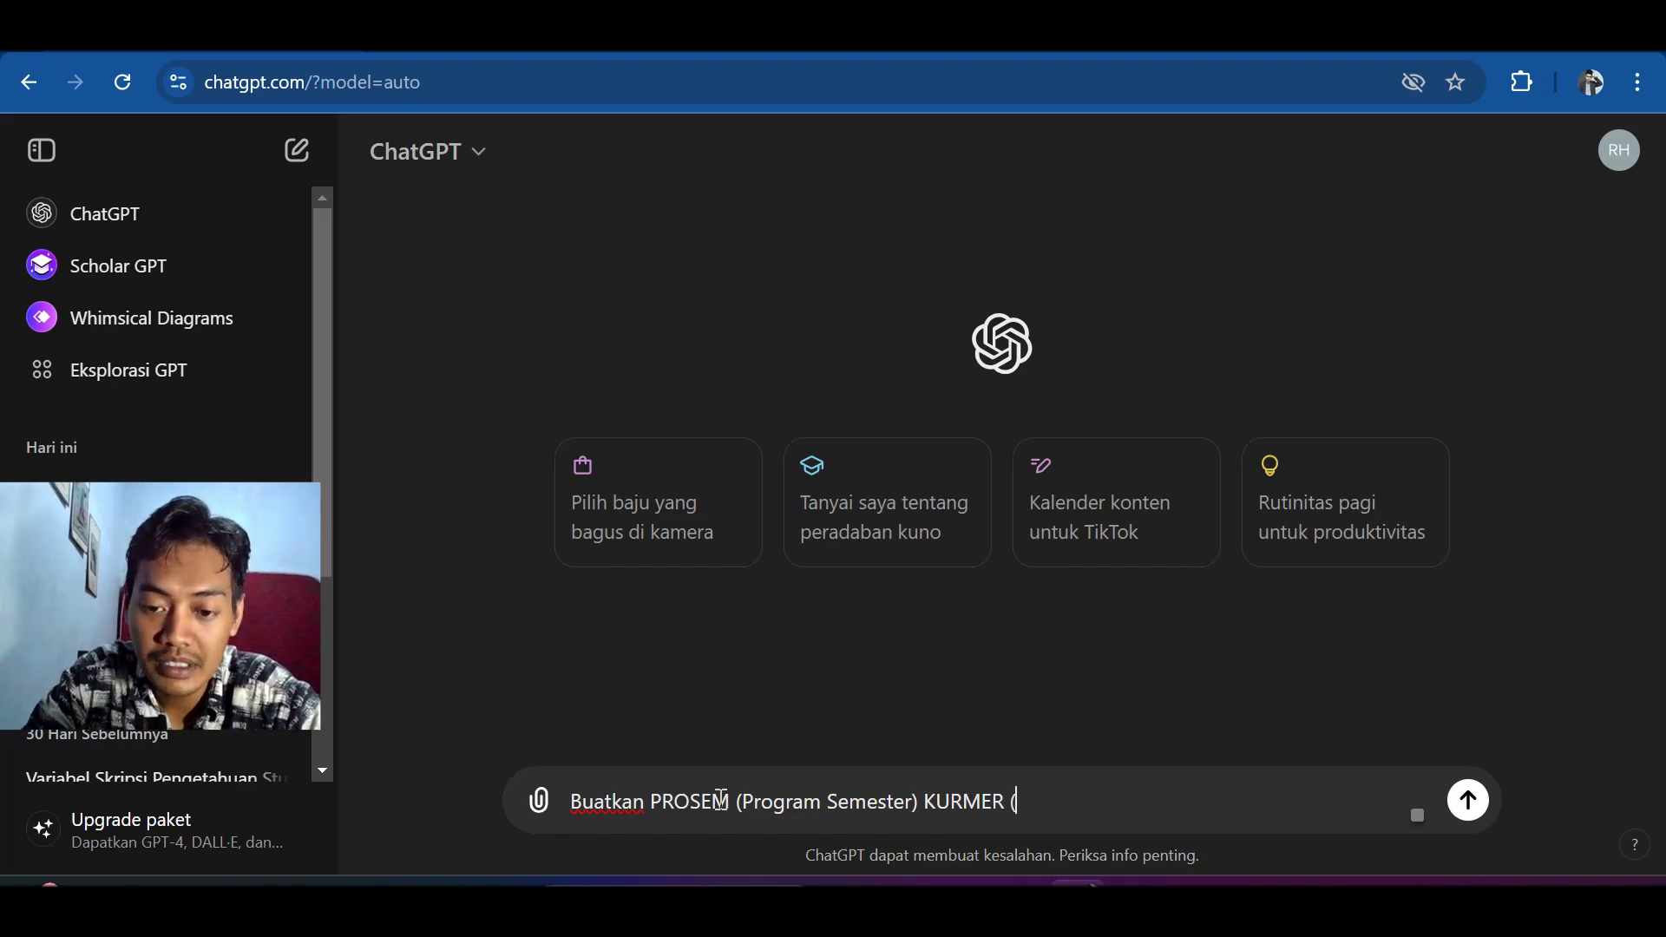
text(K)
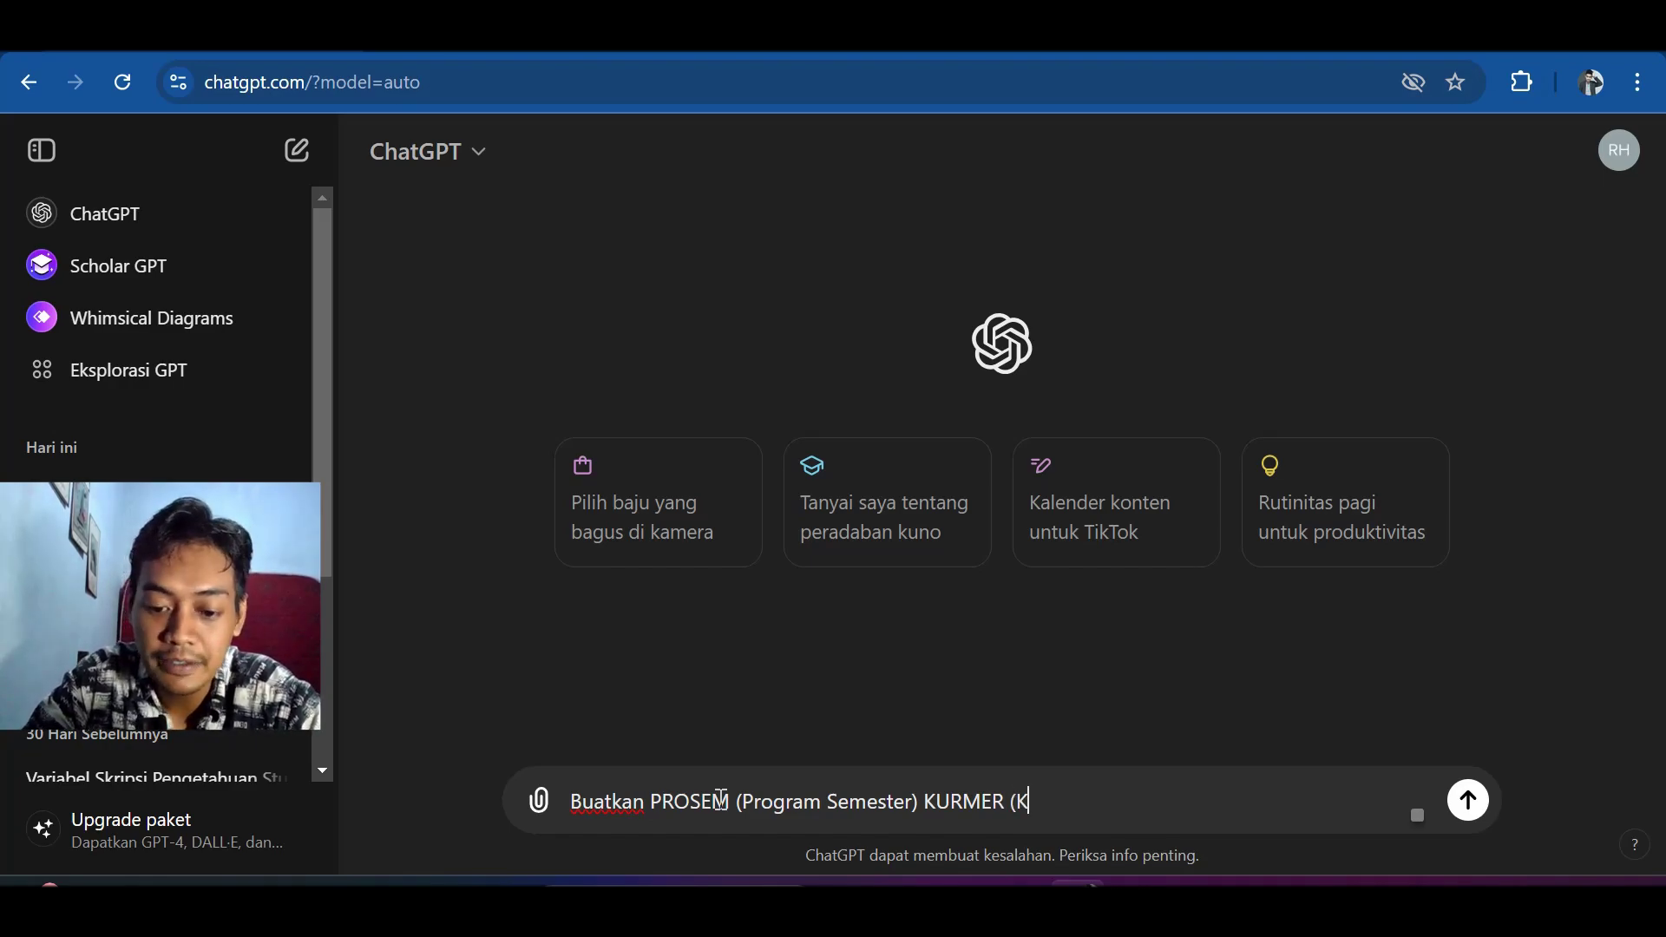
text(uriku)
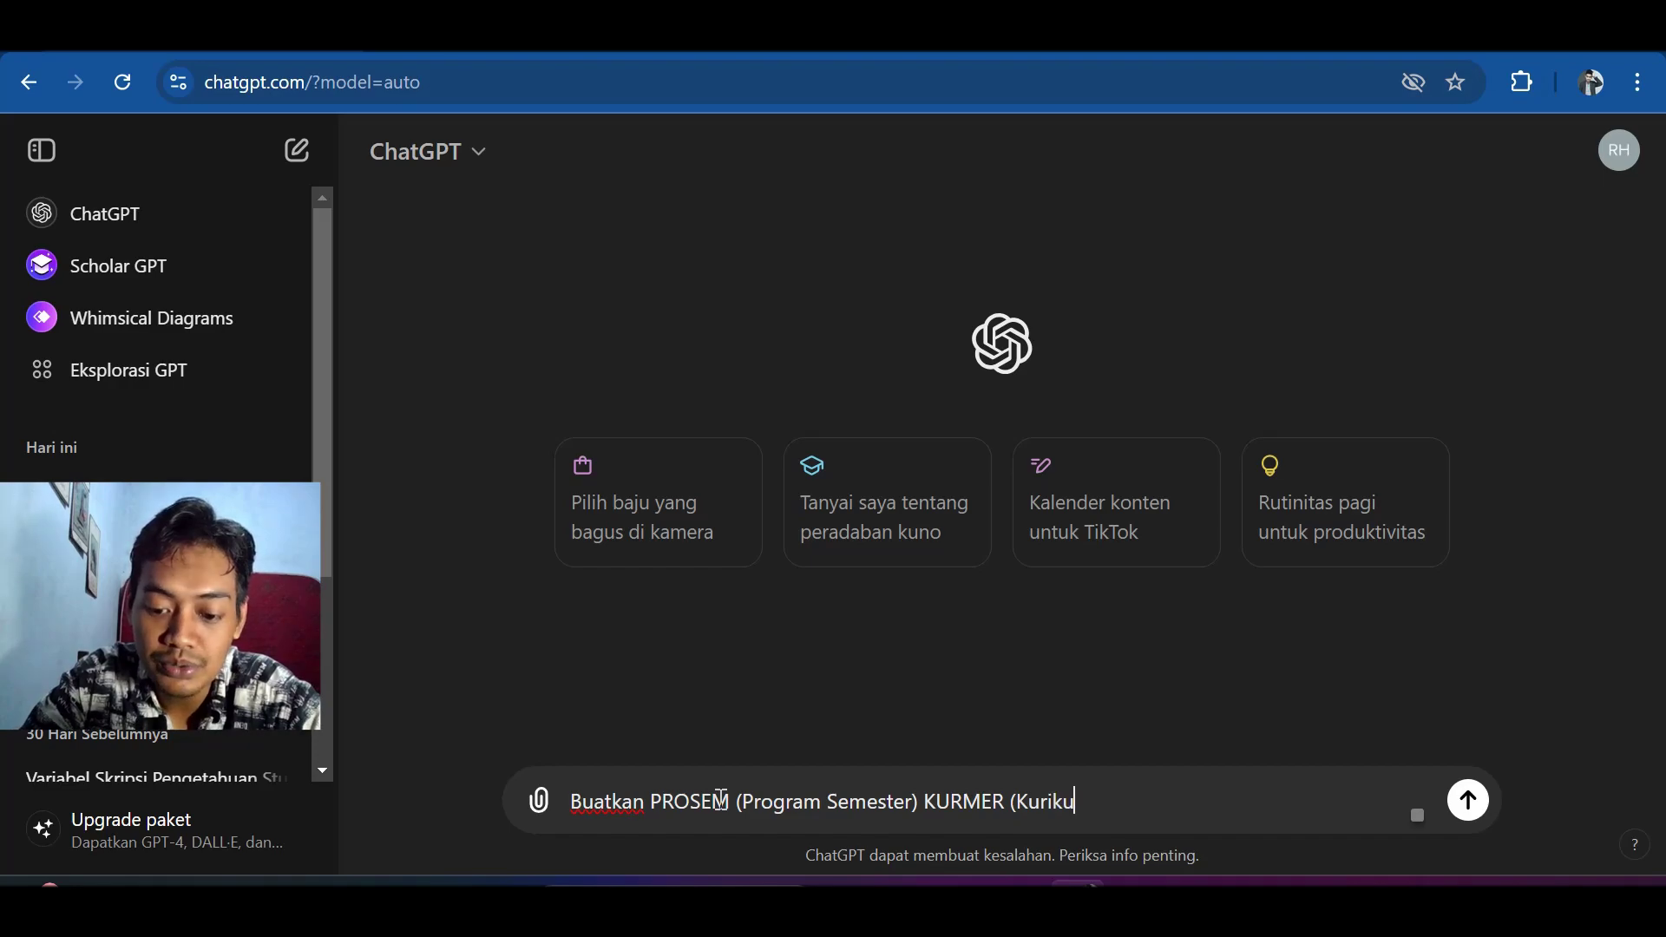
text(lum)
text(M)
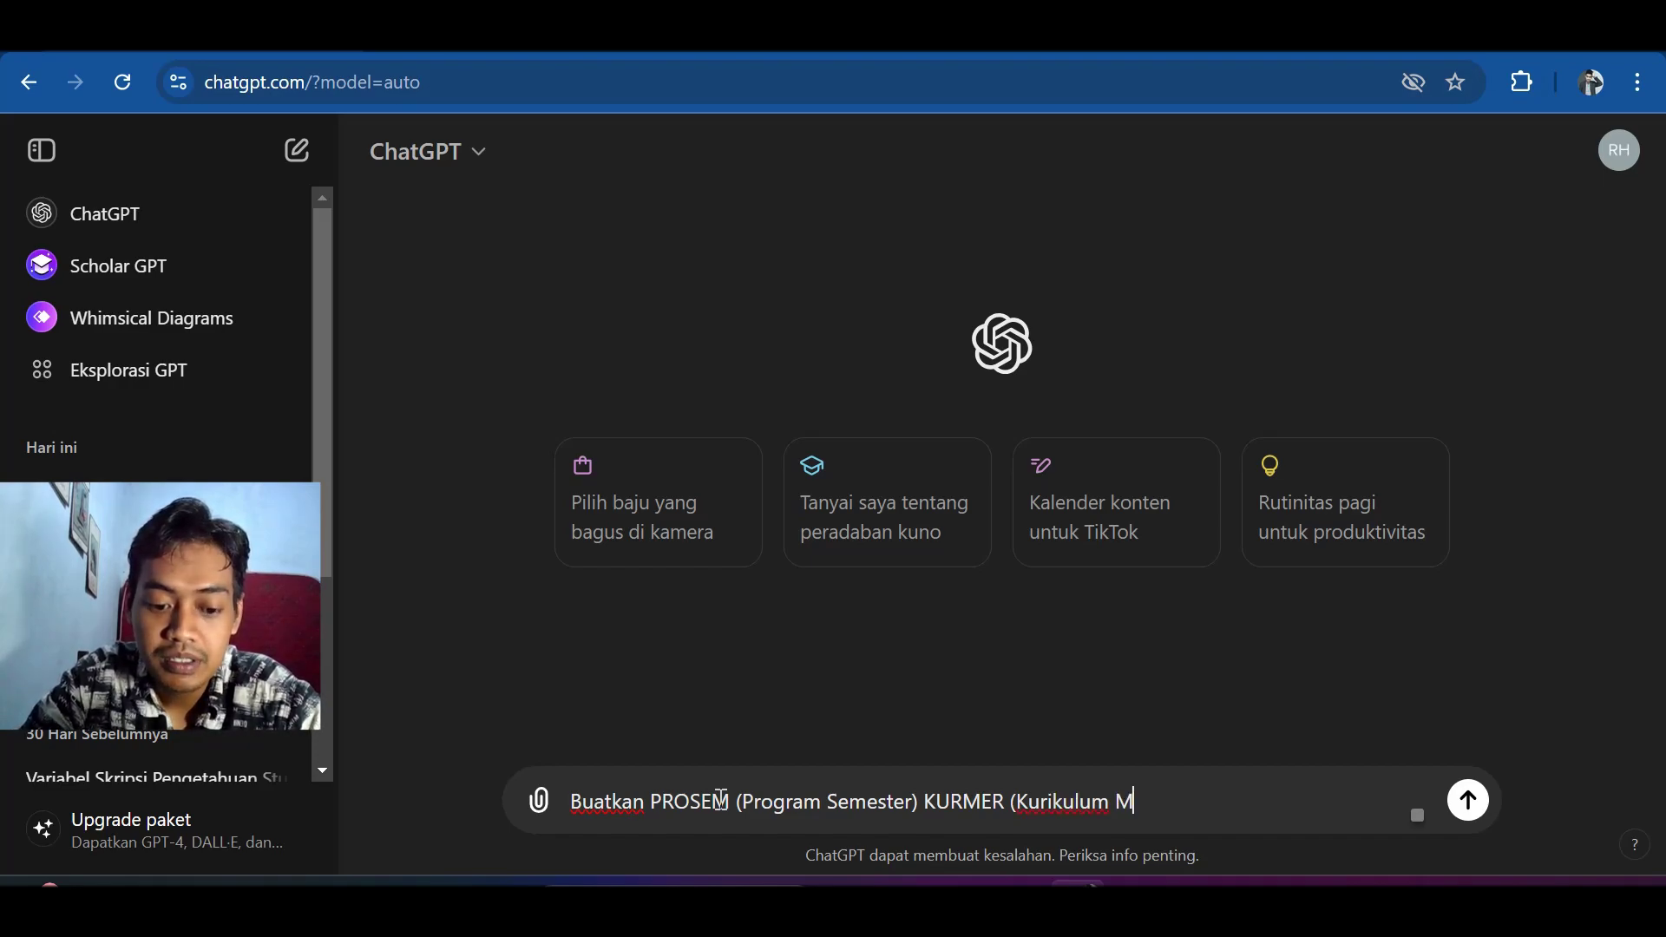
text(erdek)
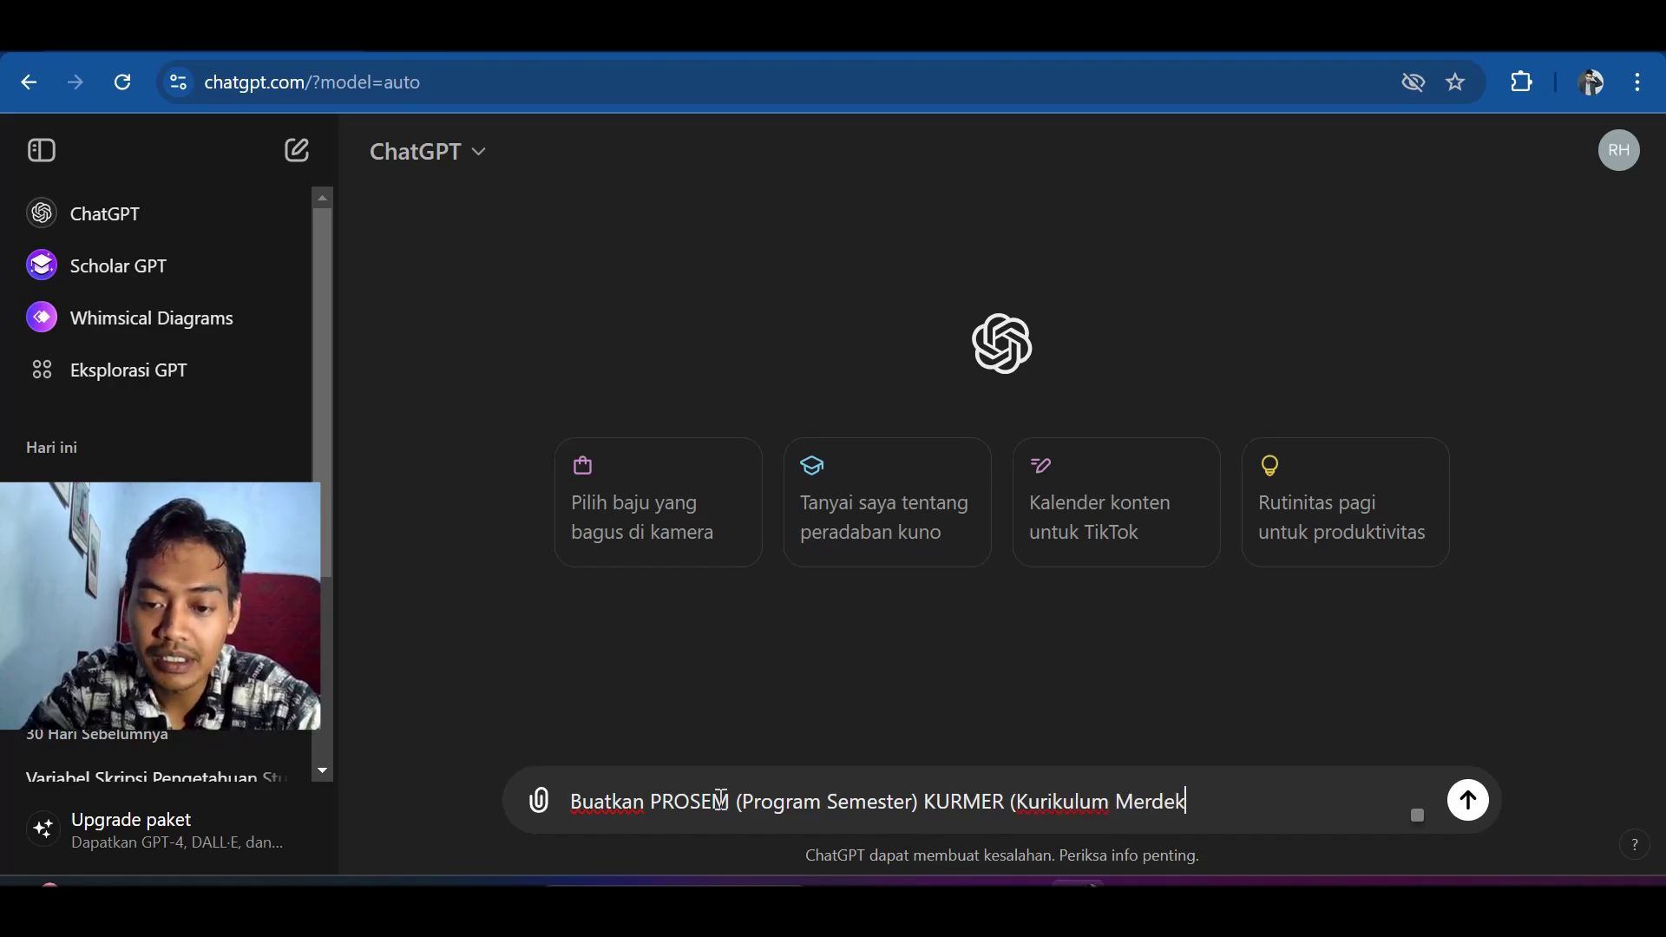
text(a))
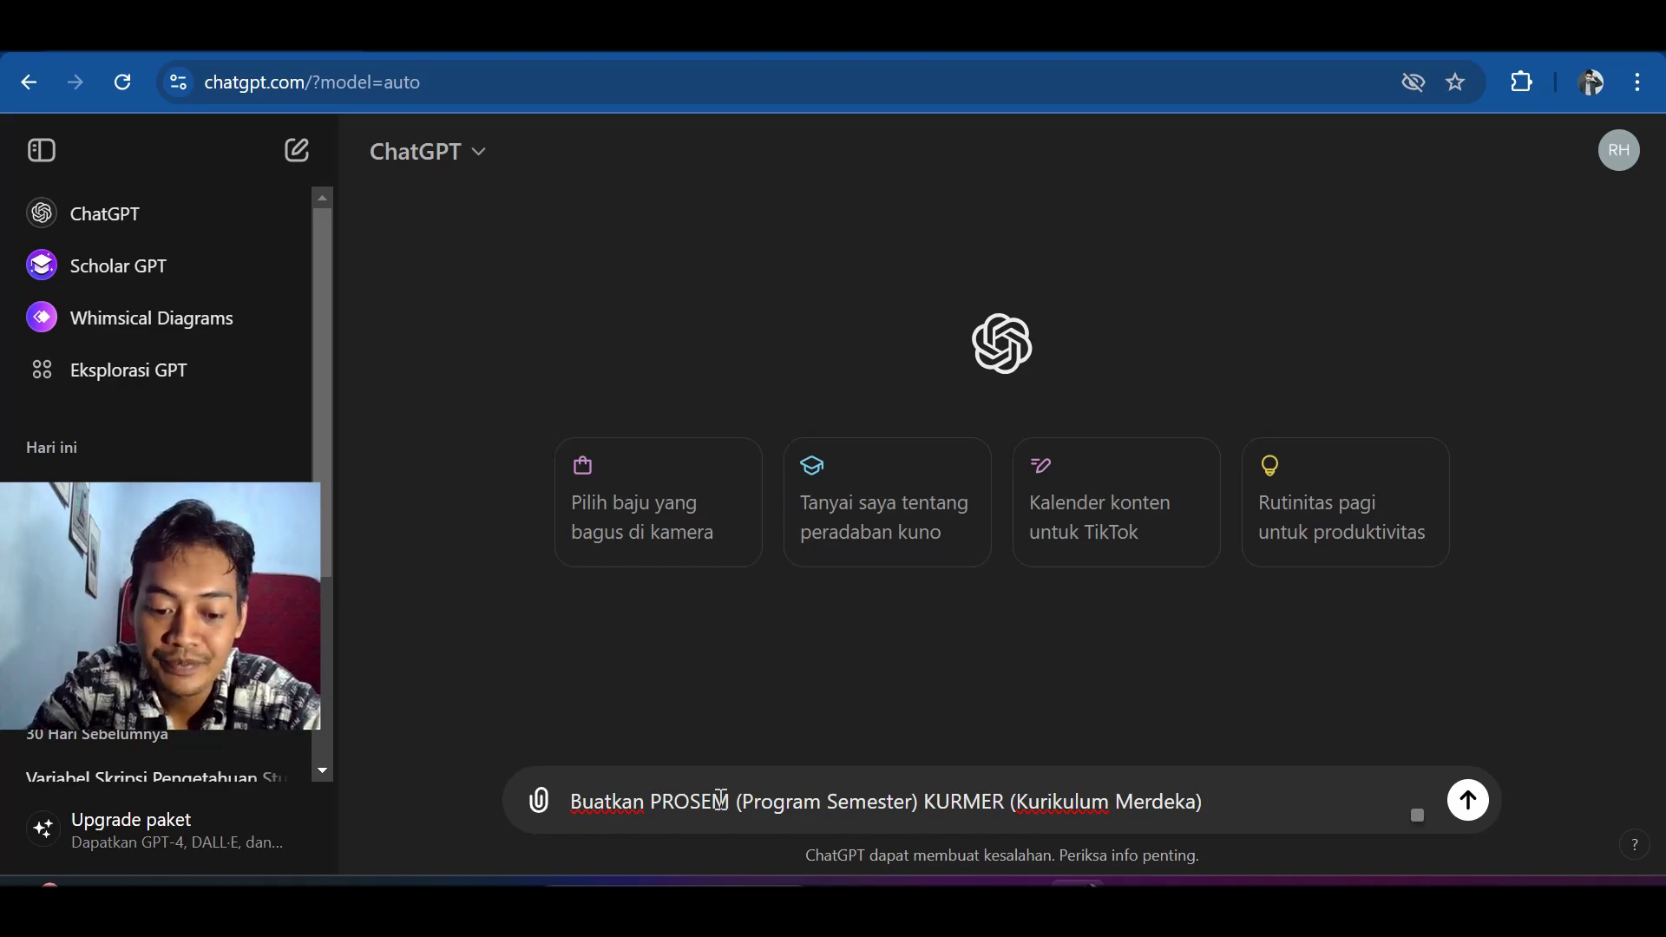
Step: Add the subject and class level "Fiqih Kelas 10 MA" to the prompt
text(Fi)
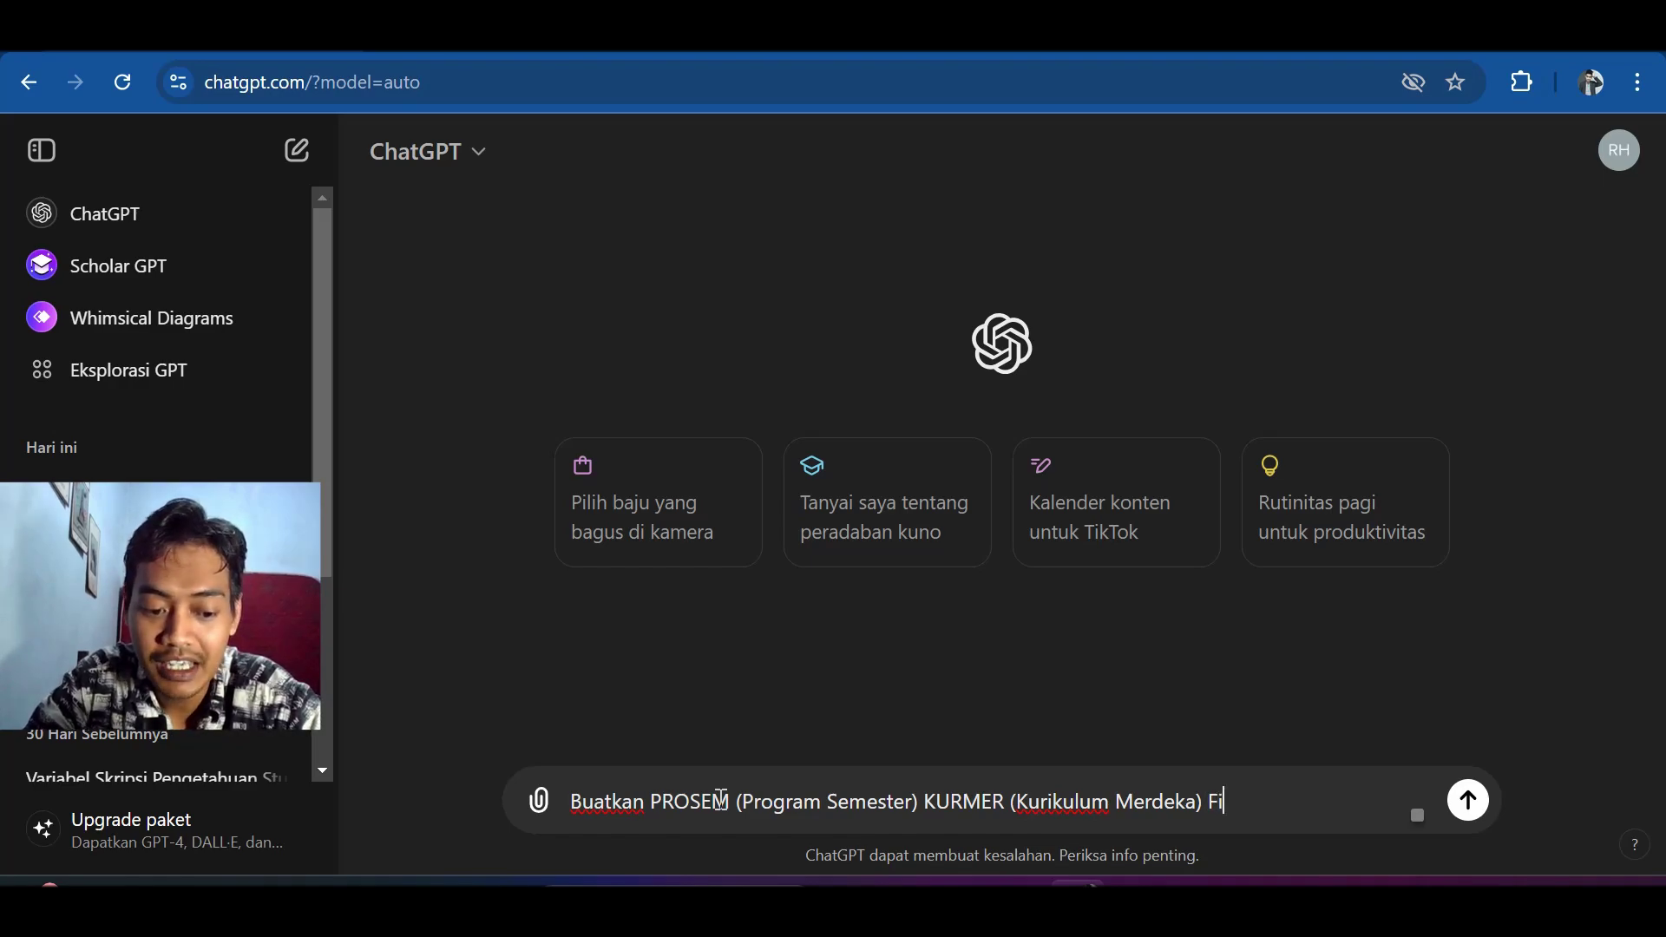
text(qih)
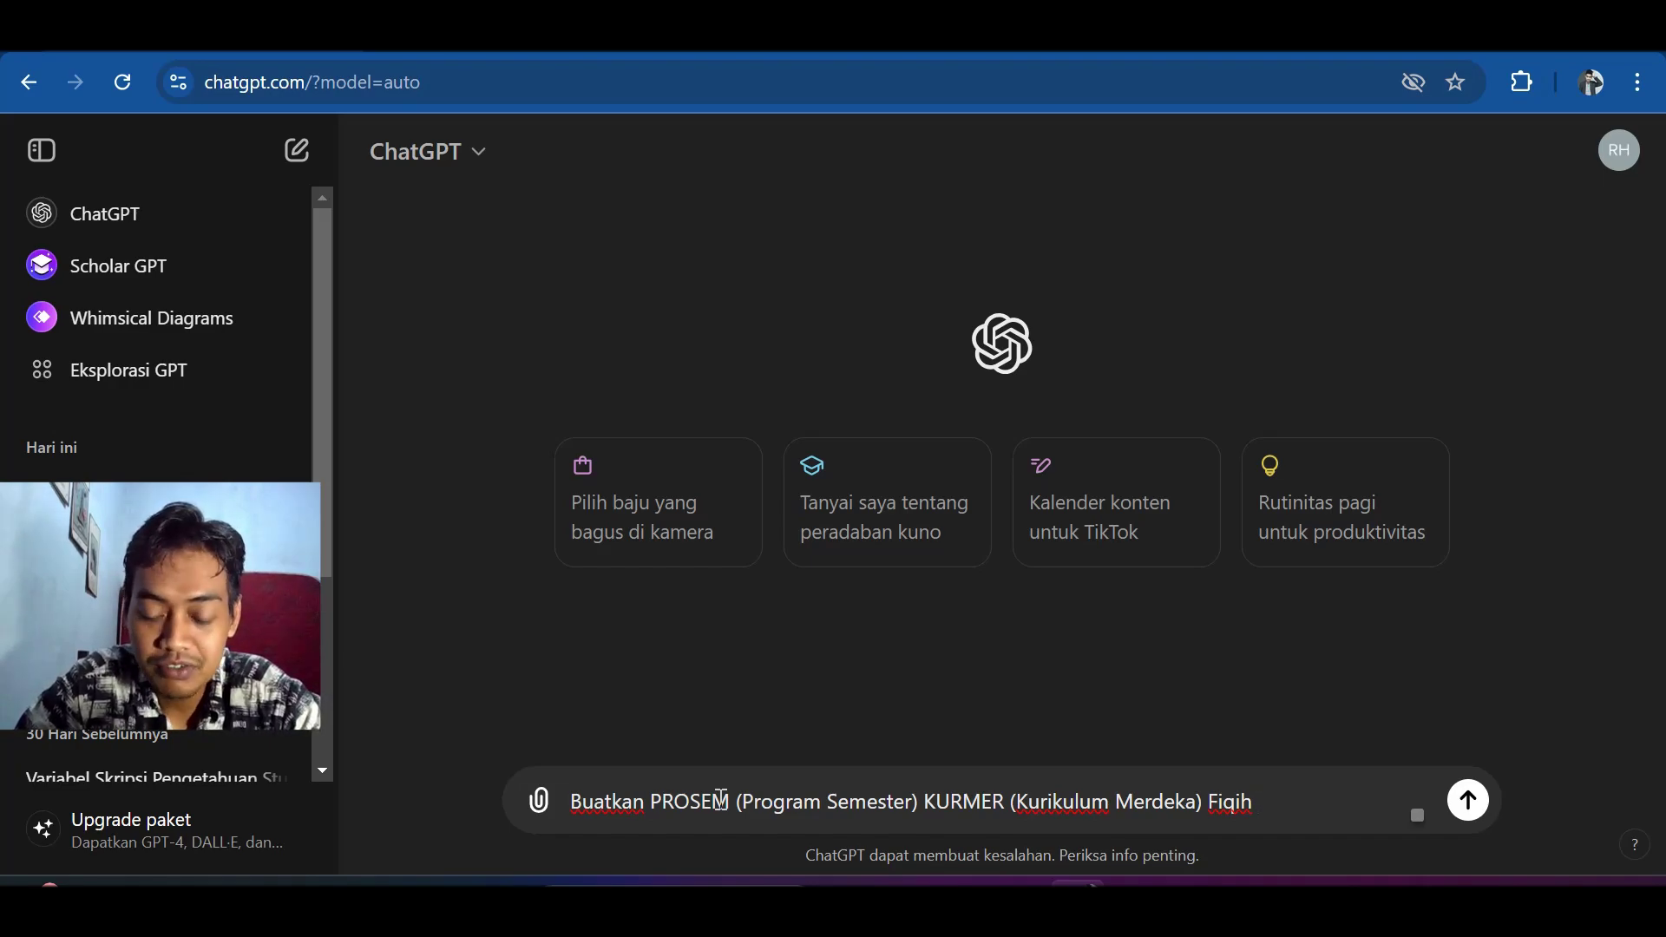
text(Kela)
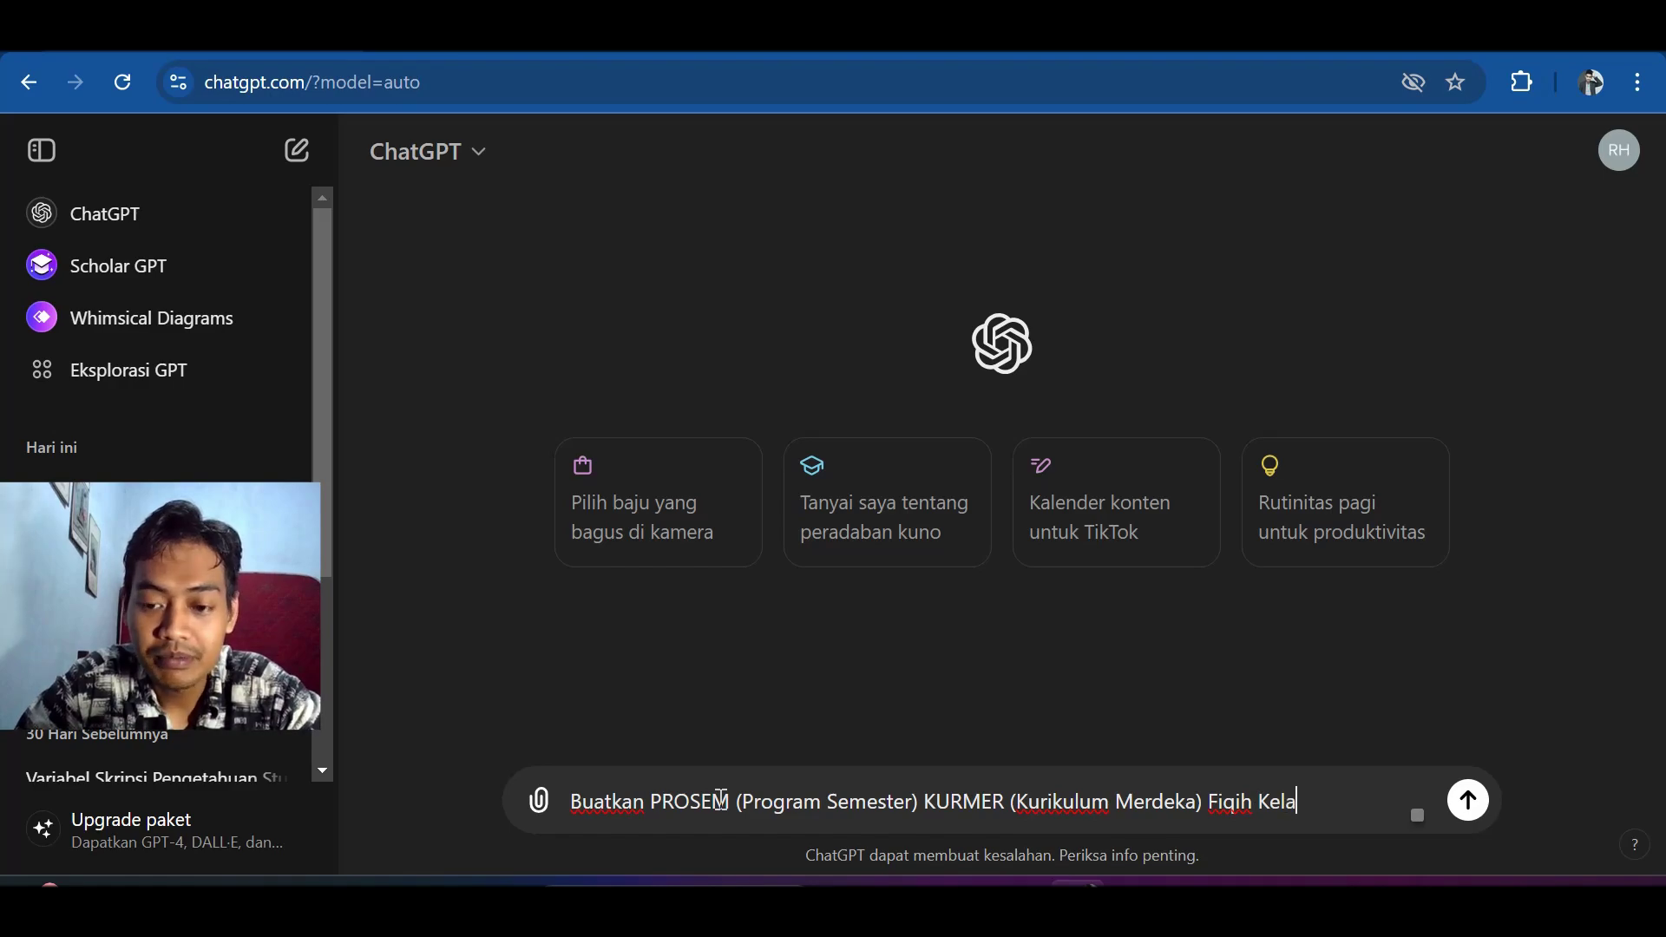
text(s 10)
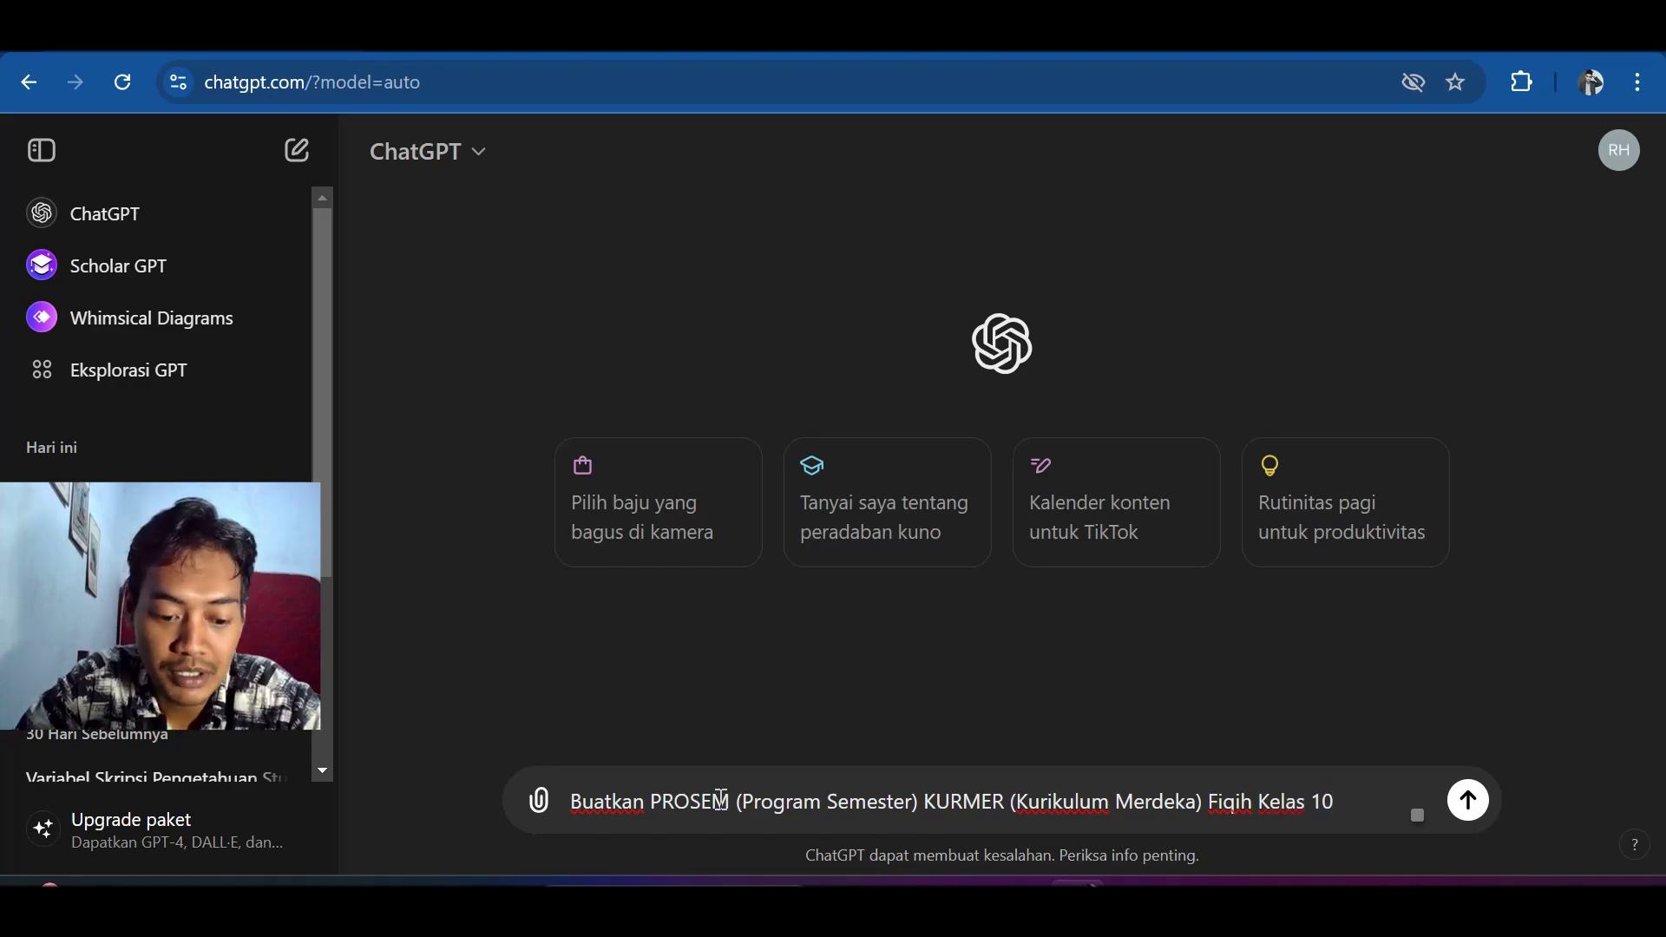
text( MA)
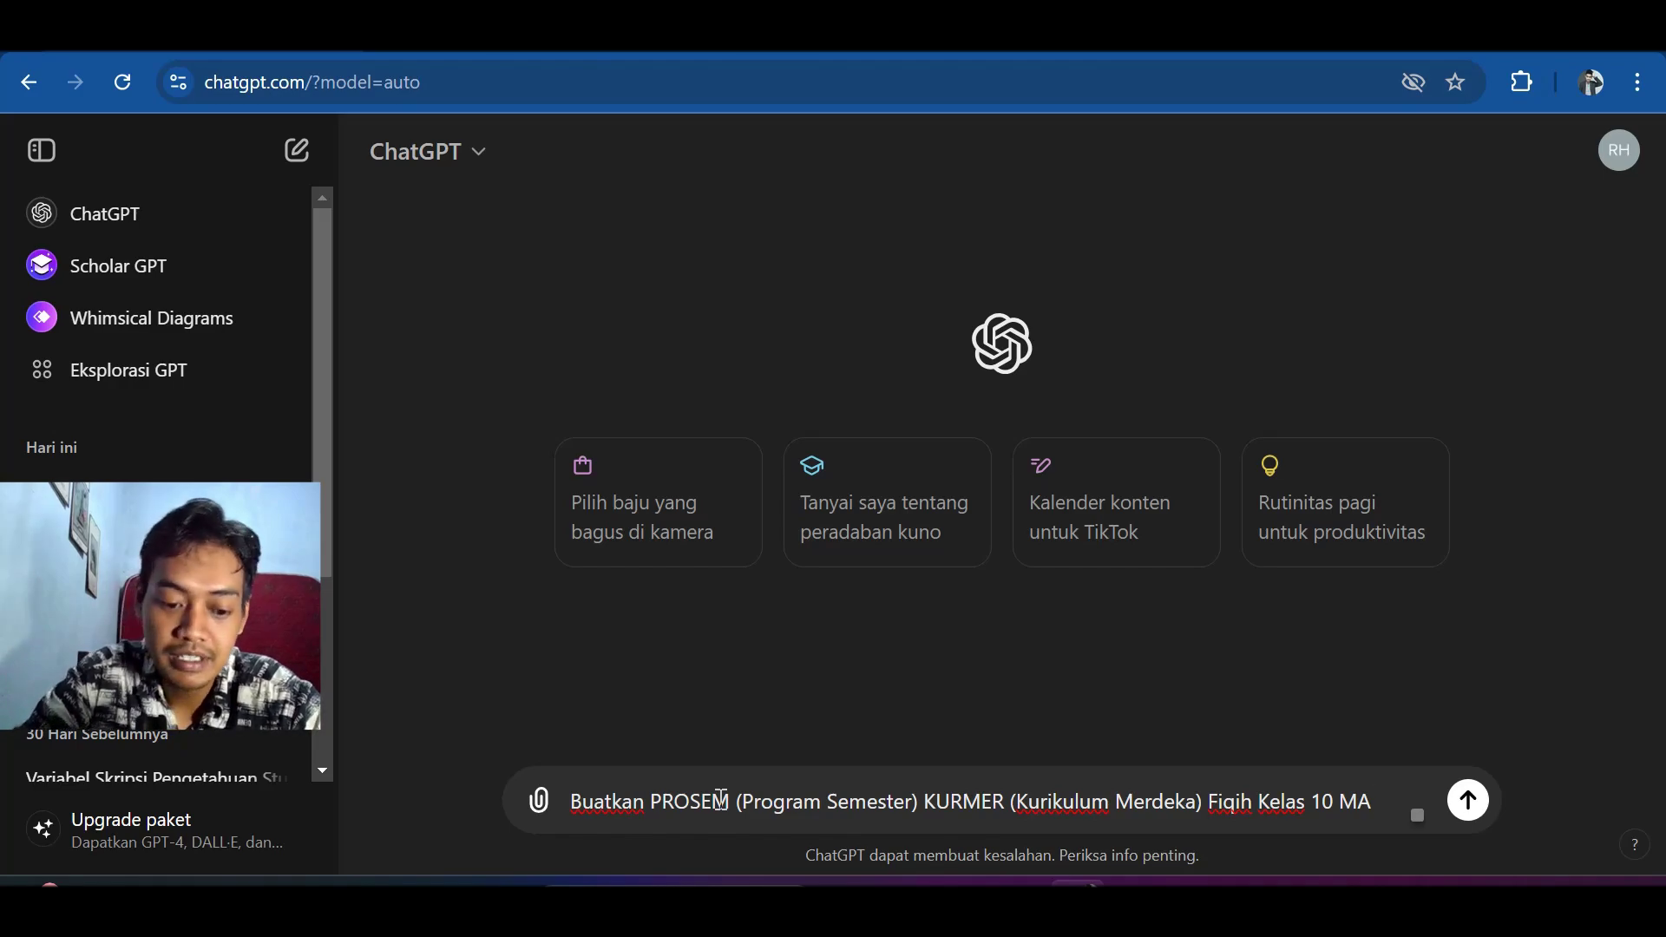
Step: Add the year to the prompt with the words "di taun 2024"
text(d)
text(i )
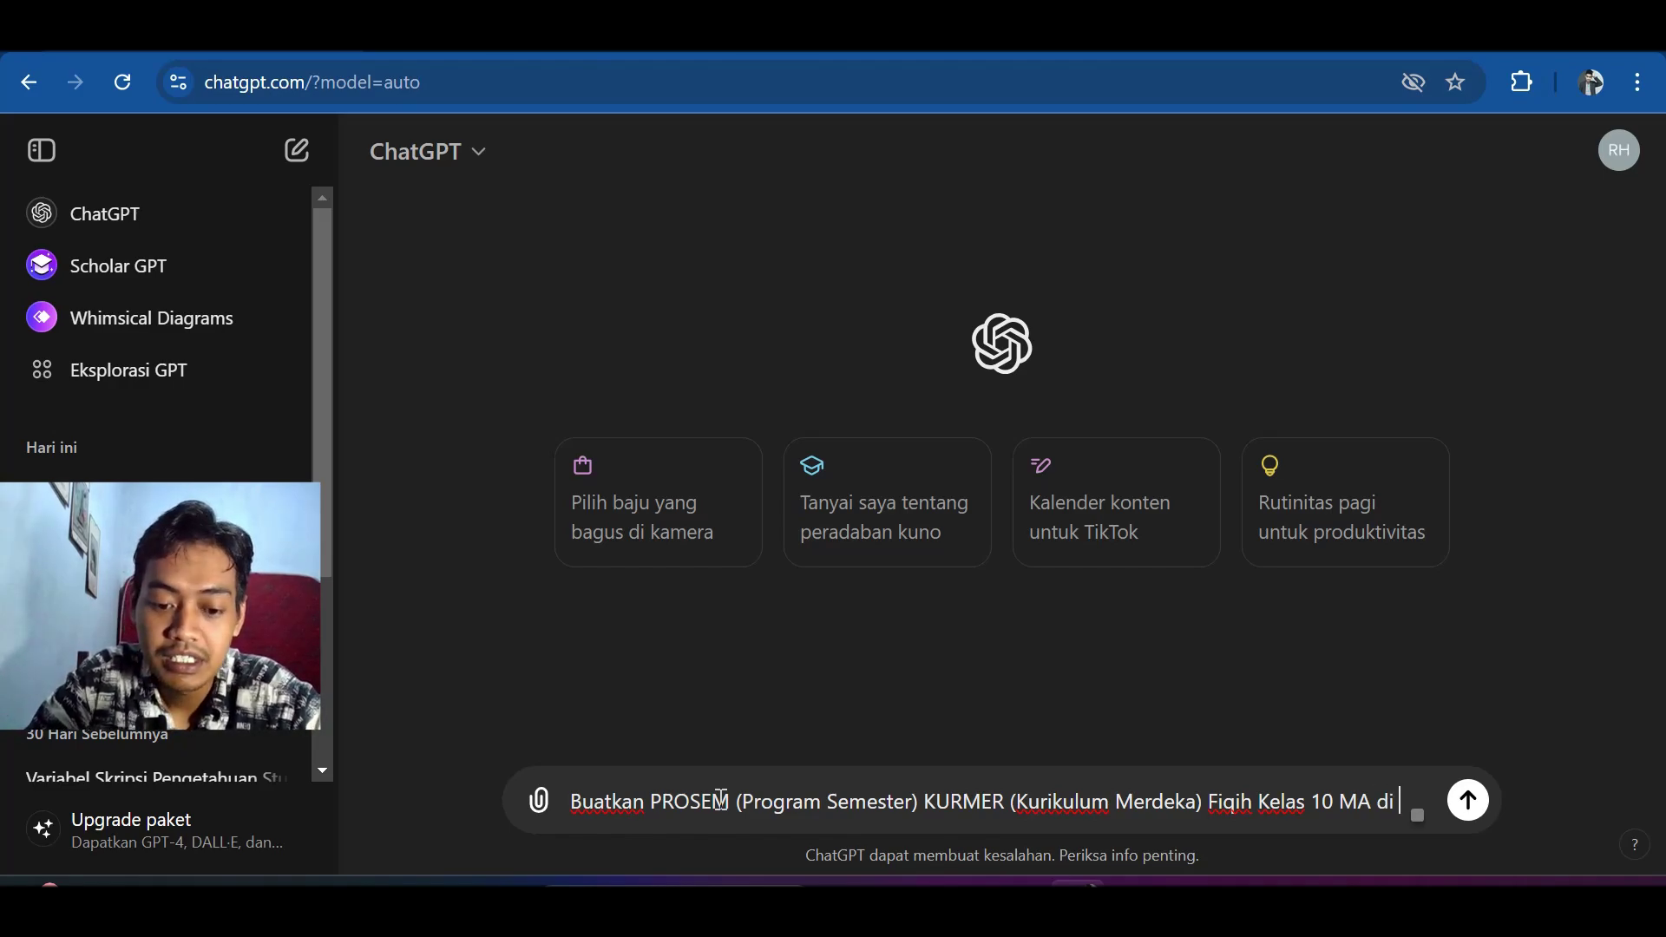
text(taun)
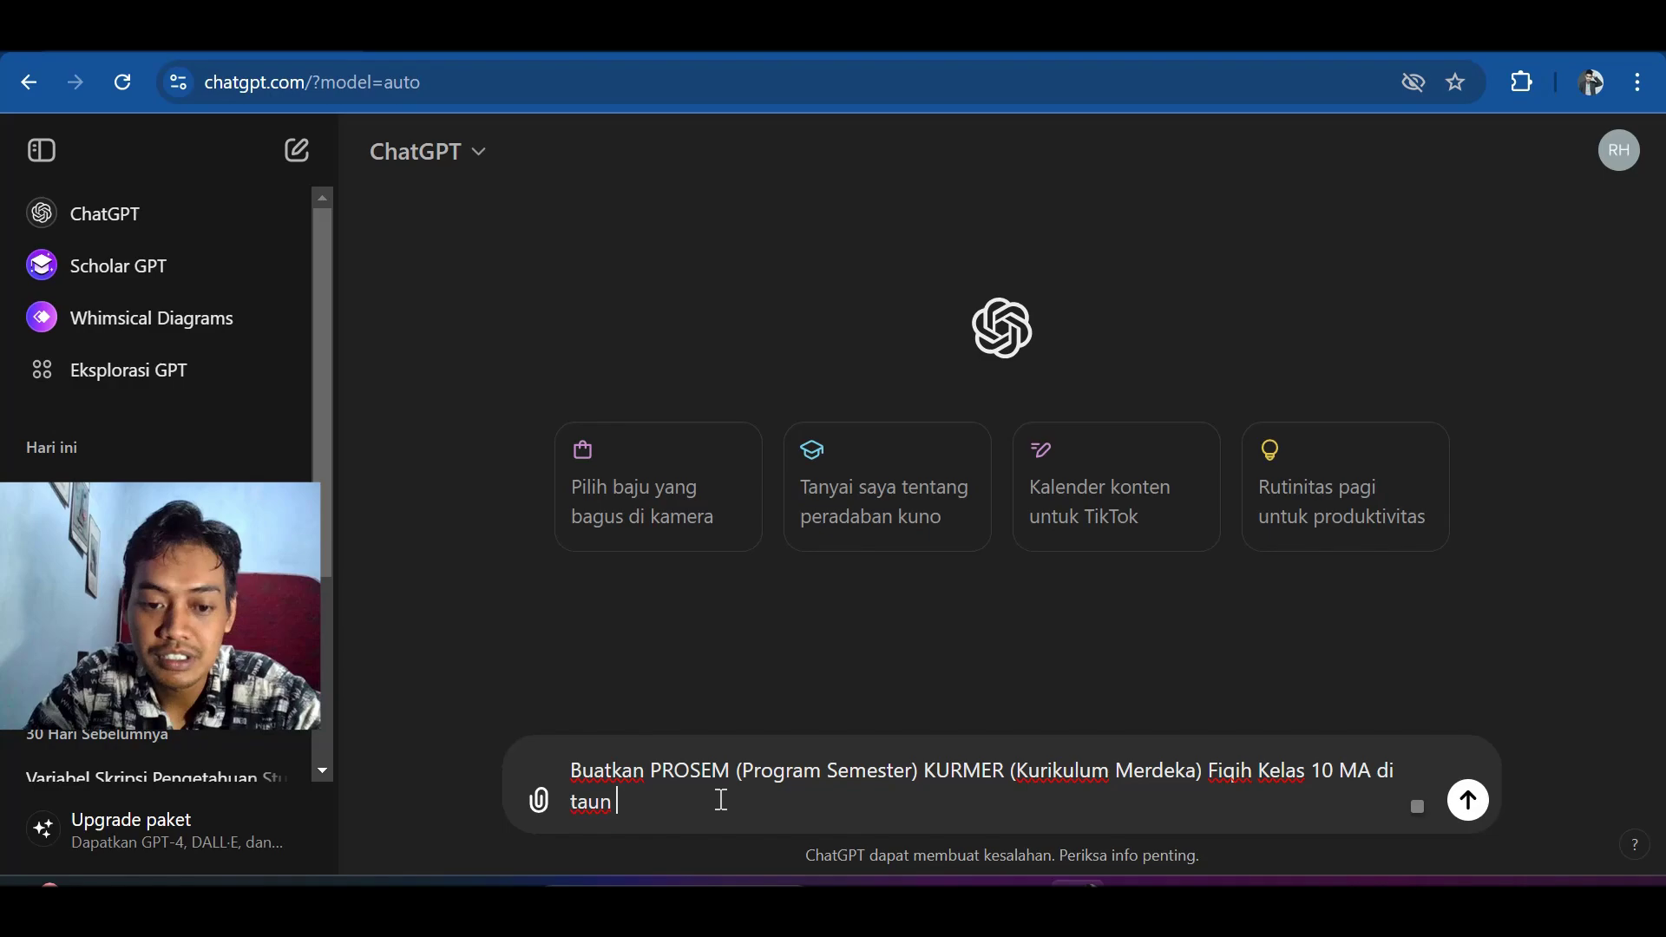
text( 29)
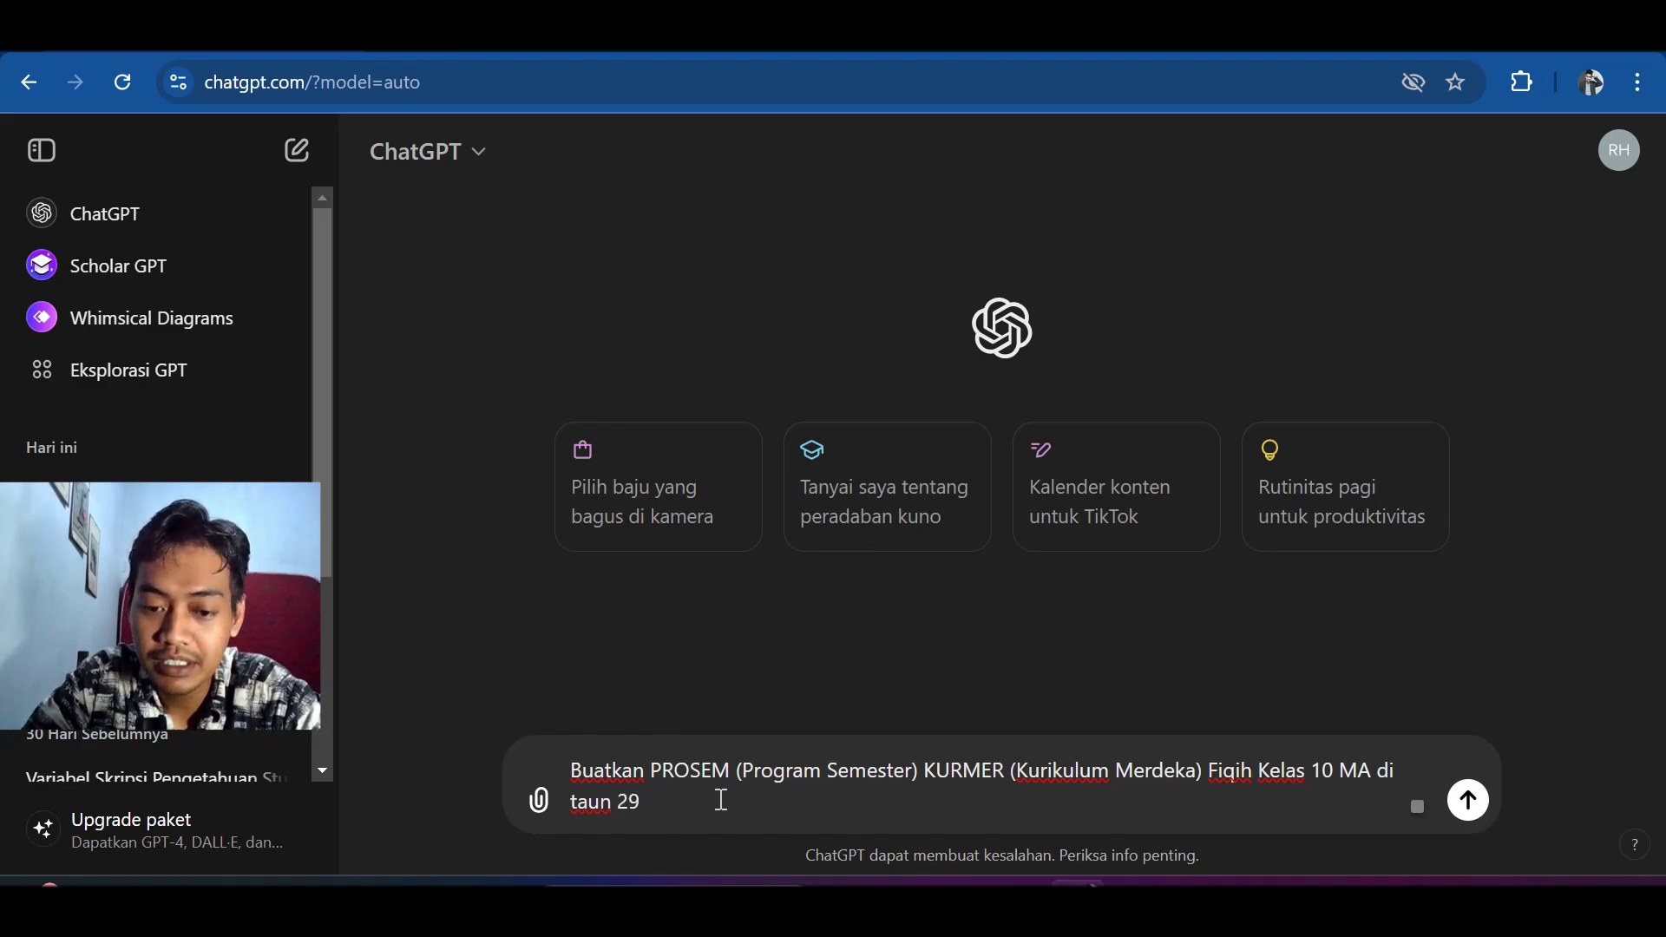
key(BackSpace)
text(02)
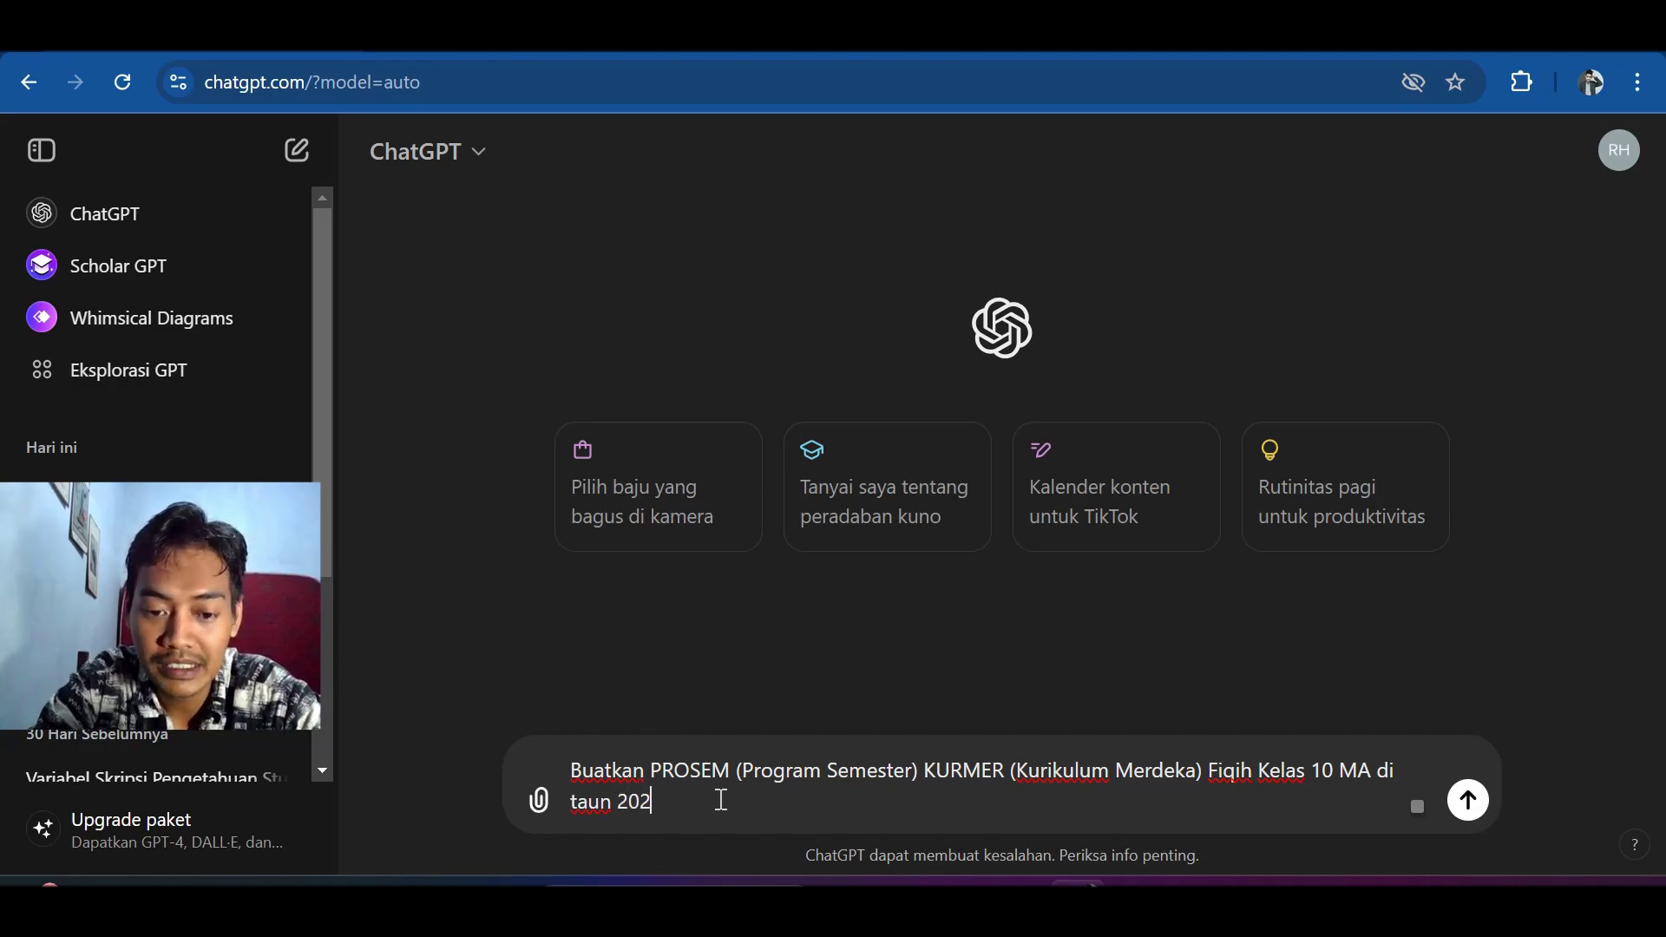
text(4)
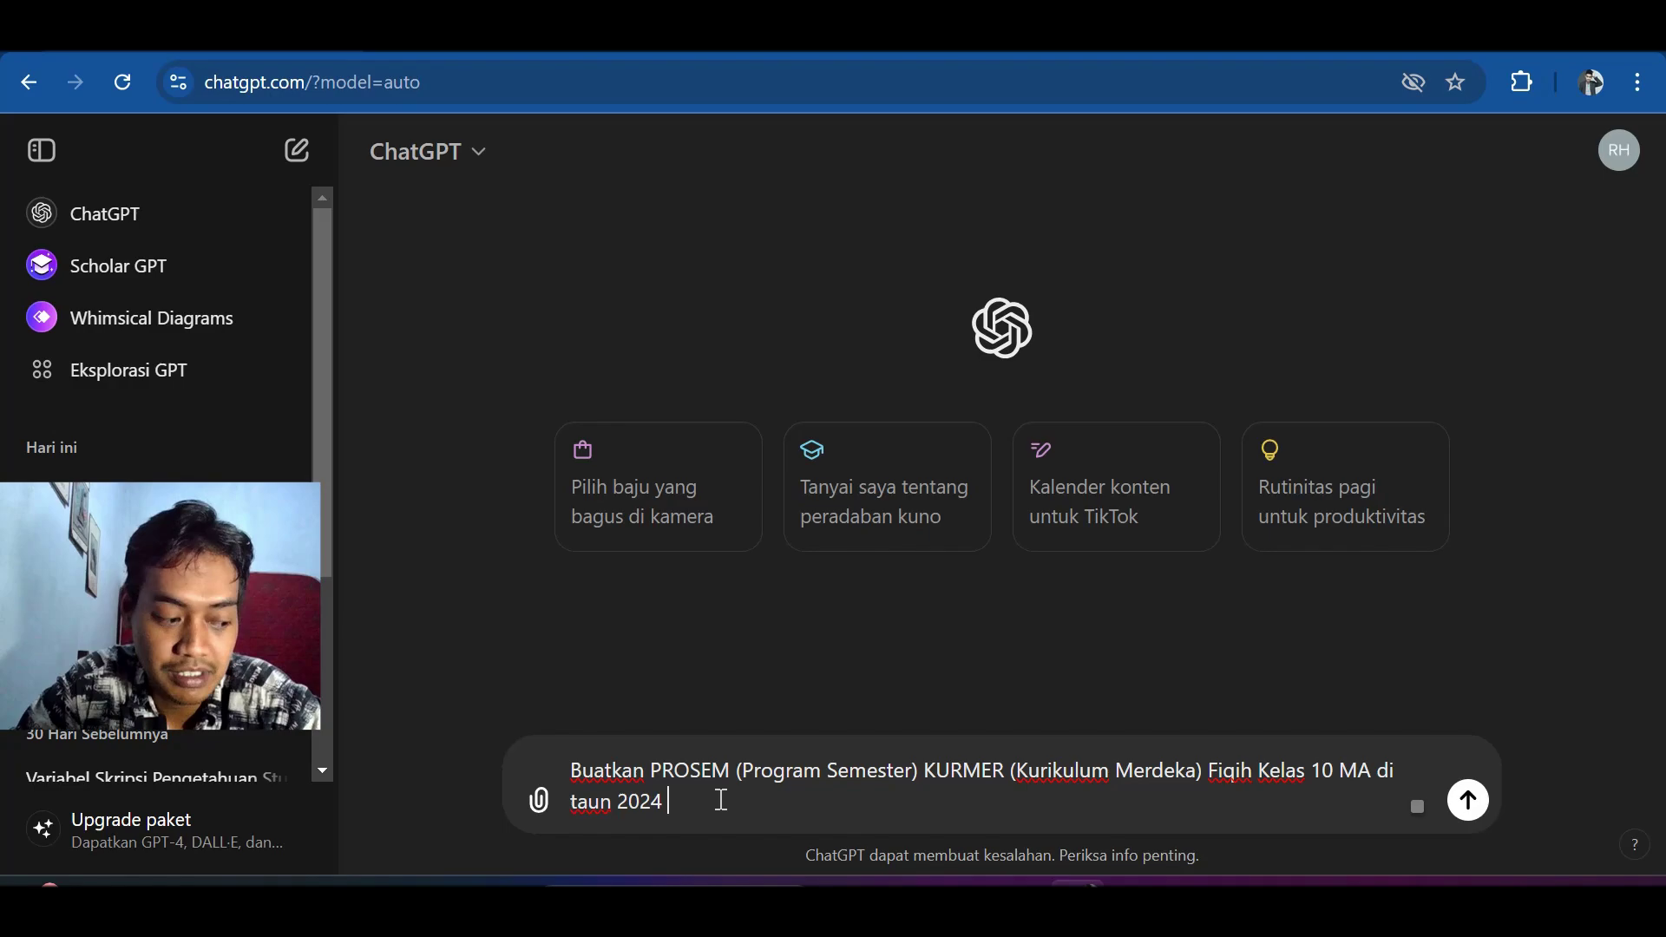
text(di t)
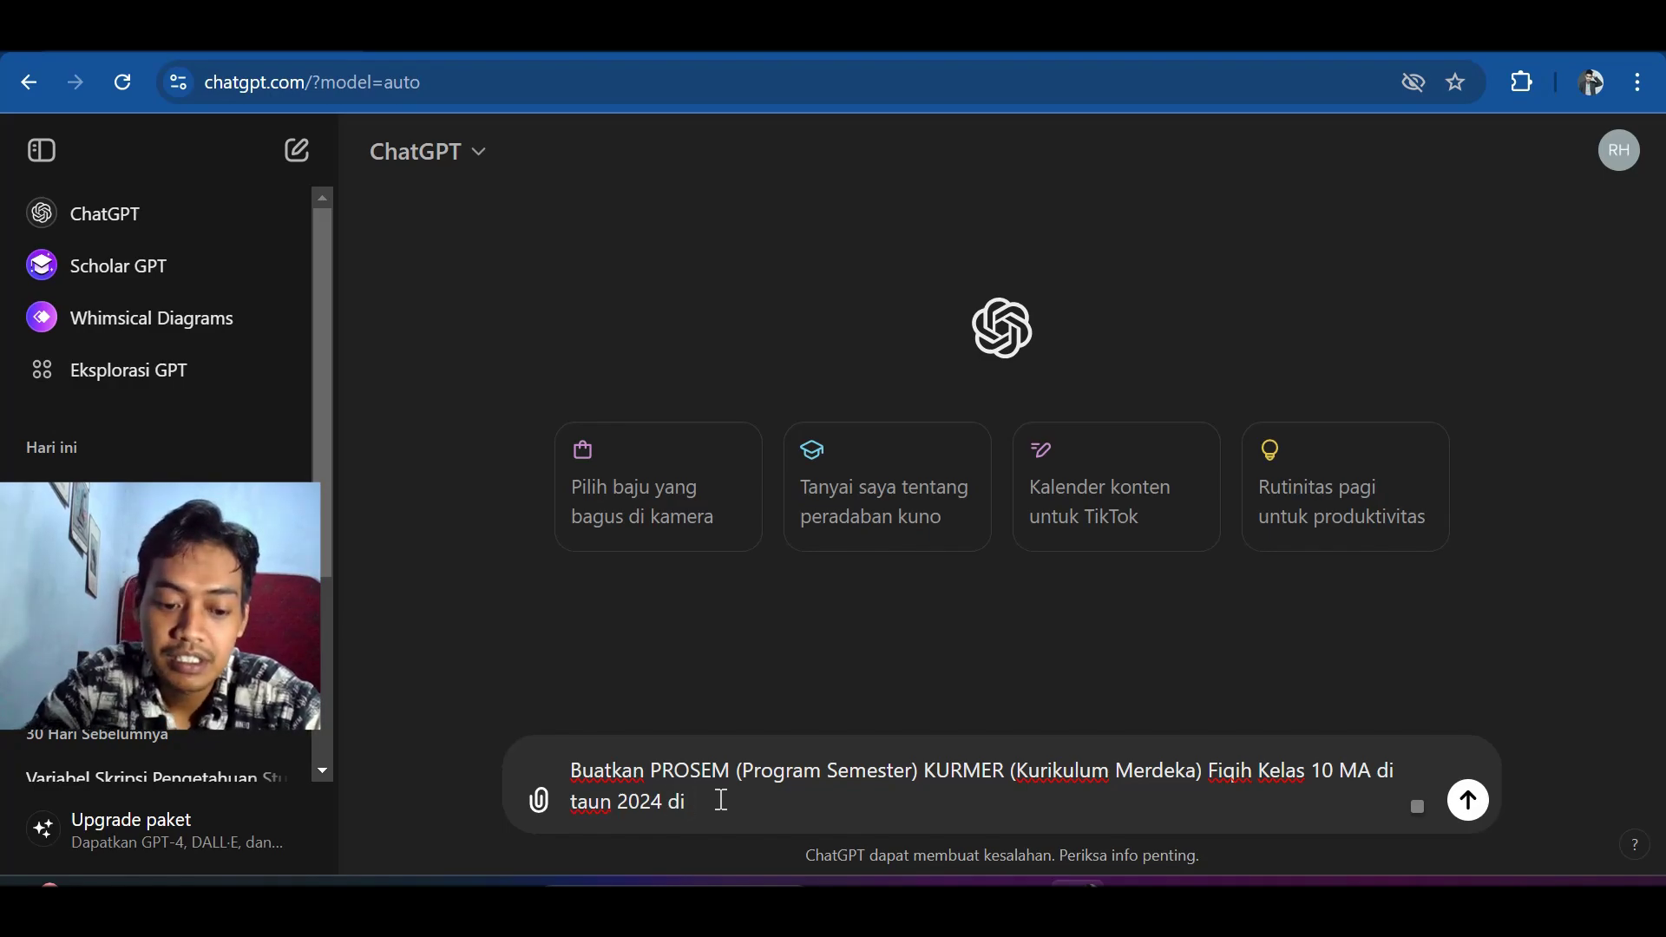
key(BackSpace)
key(BackSpace)
key(BackSpace)
key(BackSpace)
key(BackSpace)
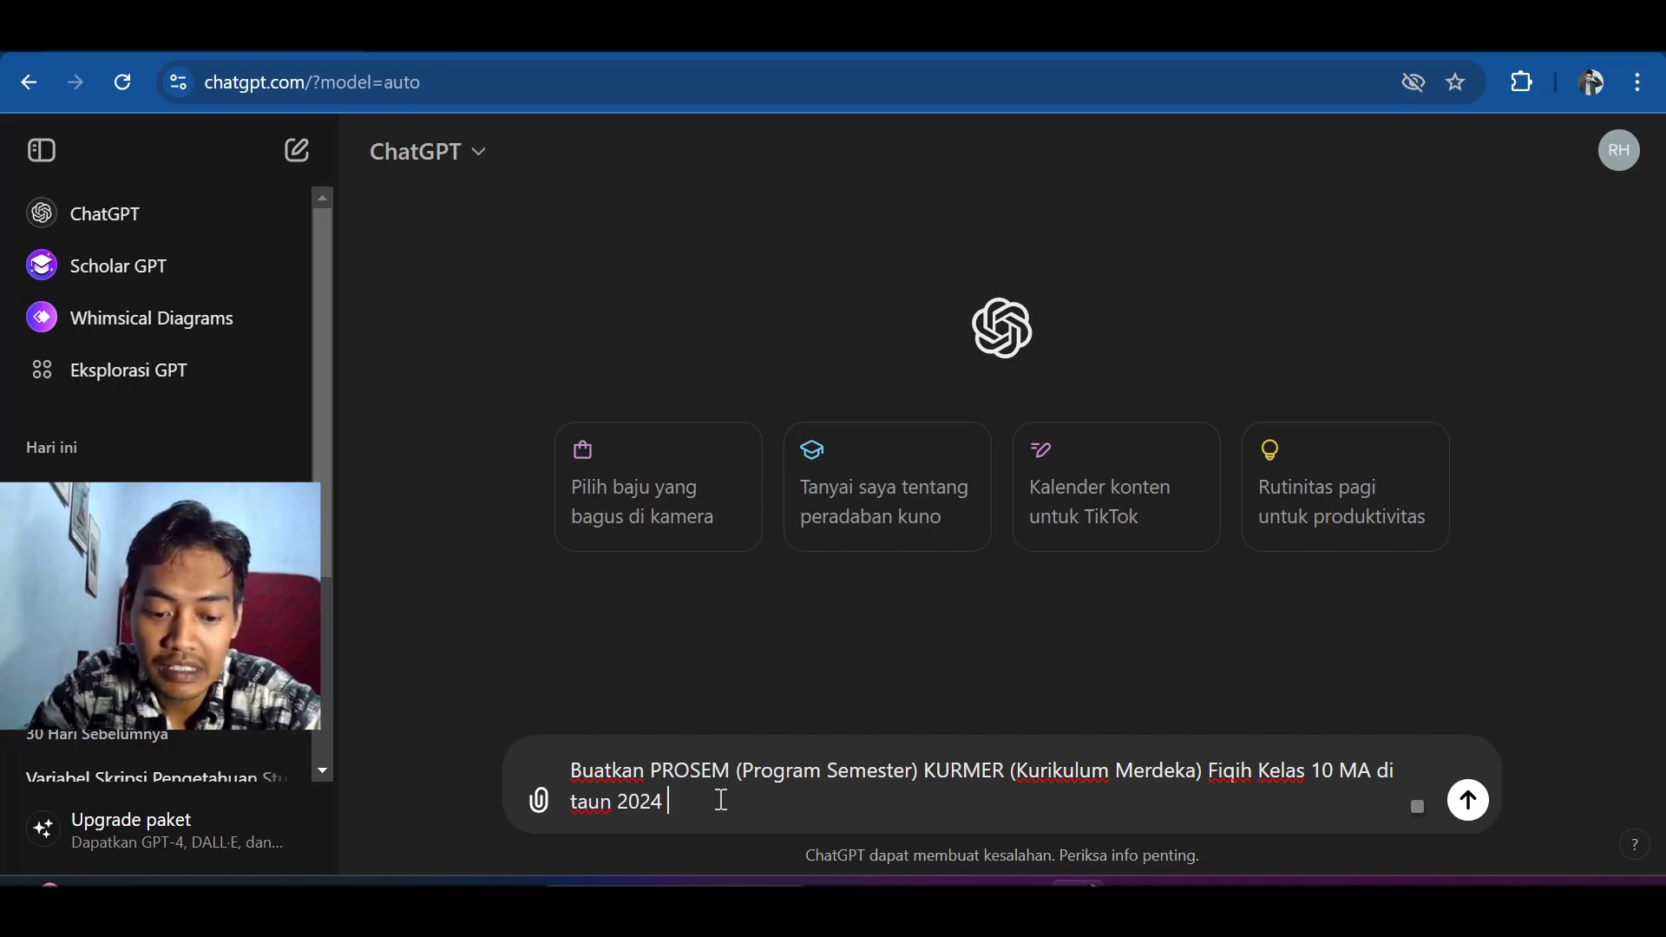
Step: Extend the prompt with the requested format, "dalam bentuk tabel lengkap dengantanggal"
text(dala)
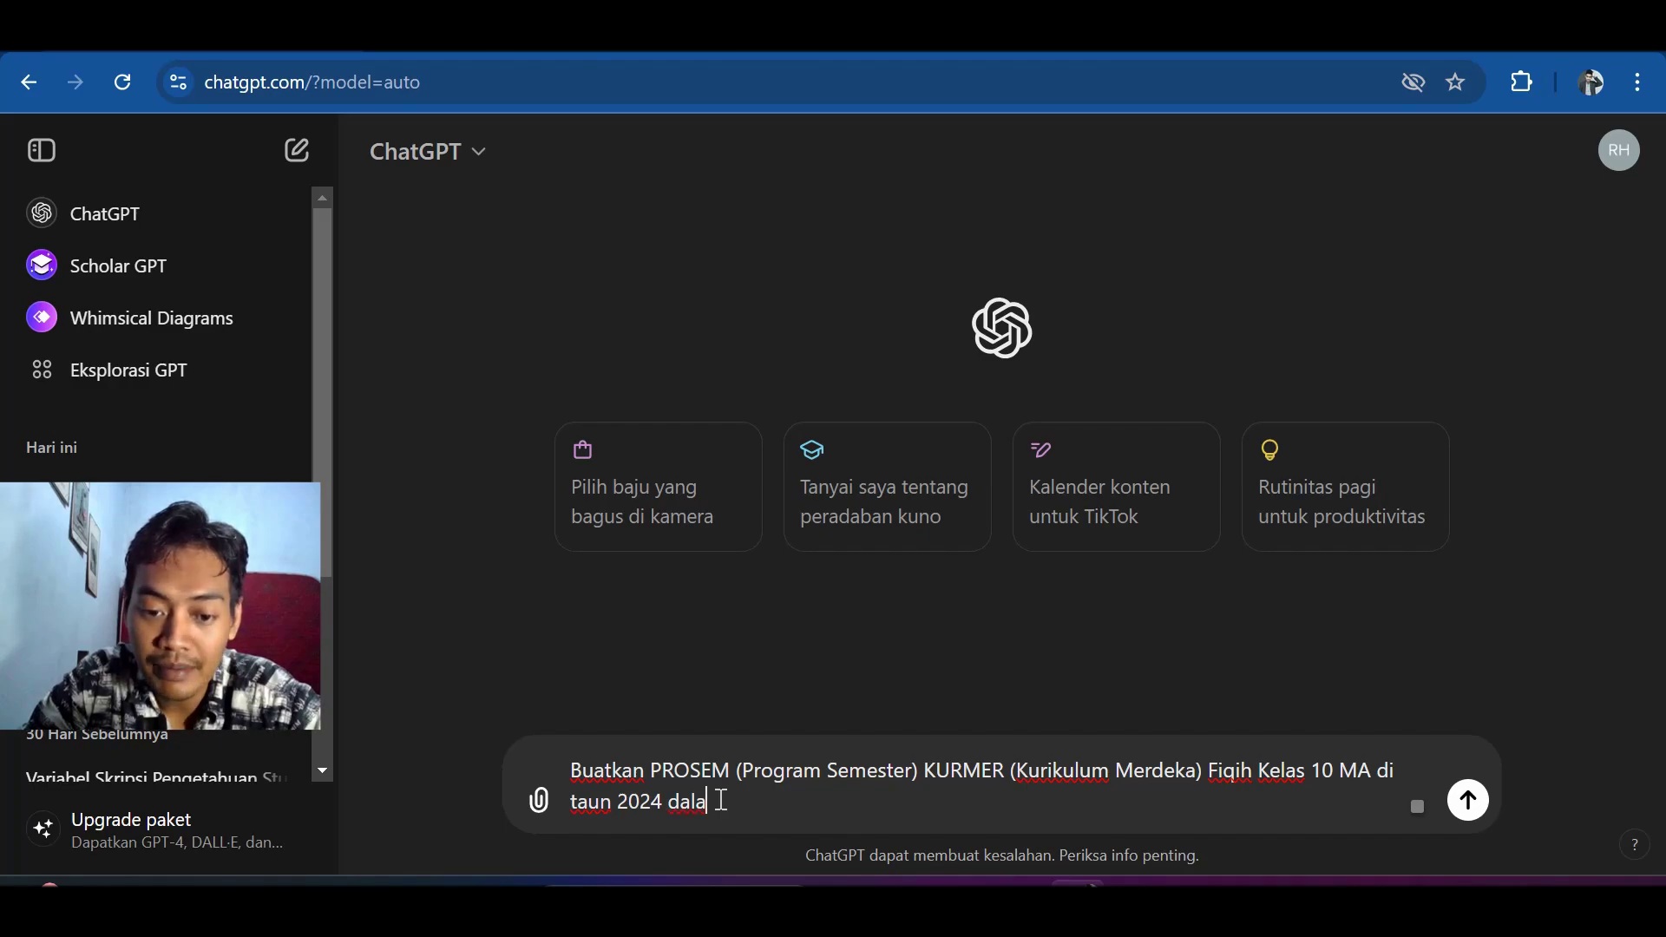
text(m bentuk)
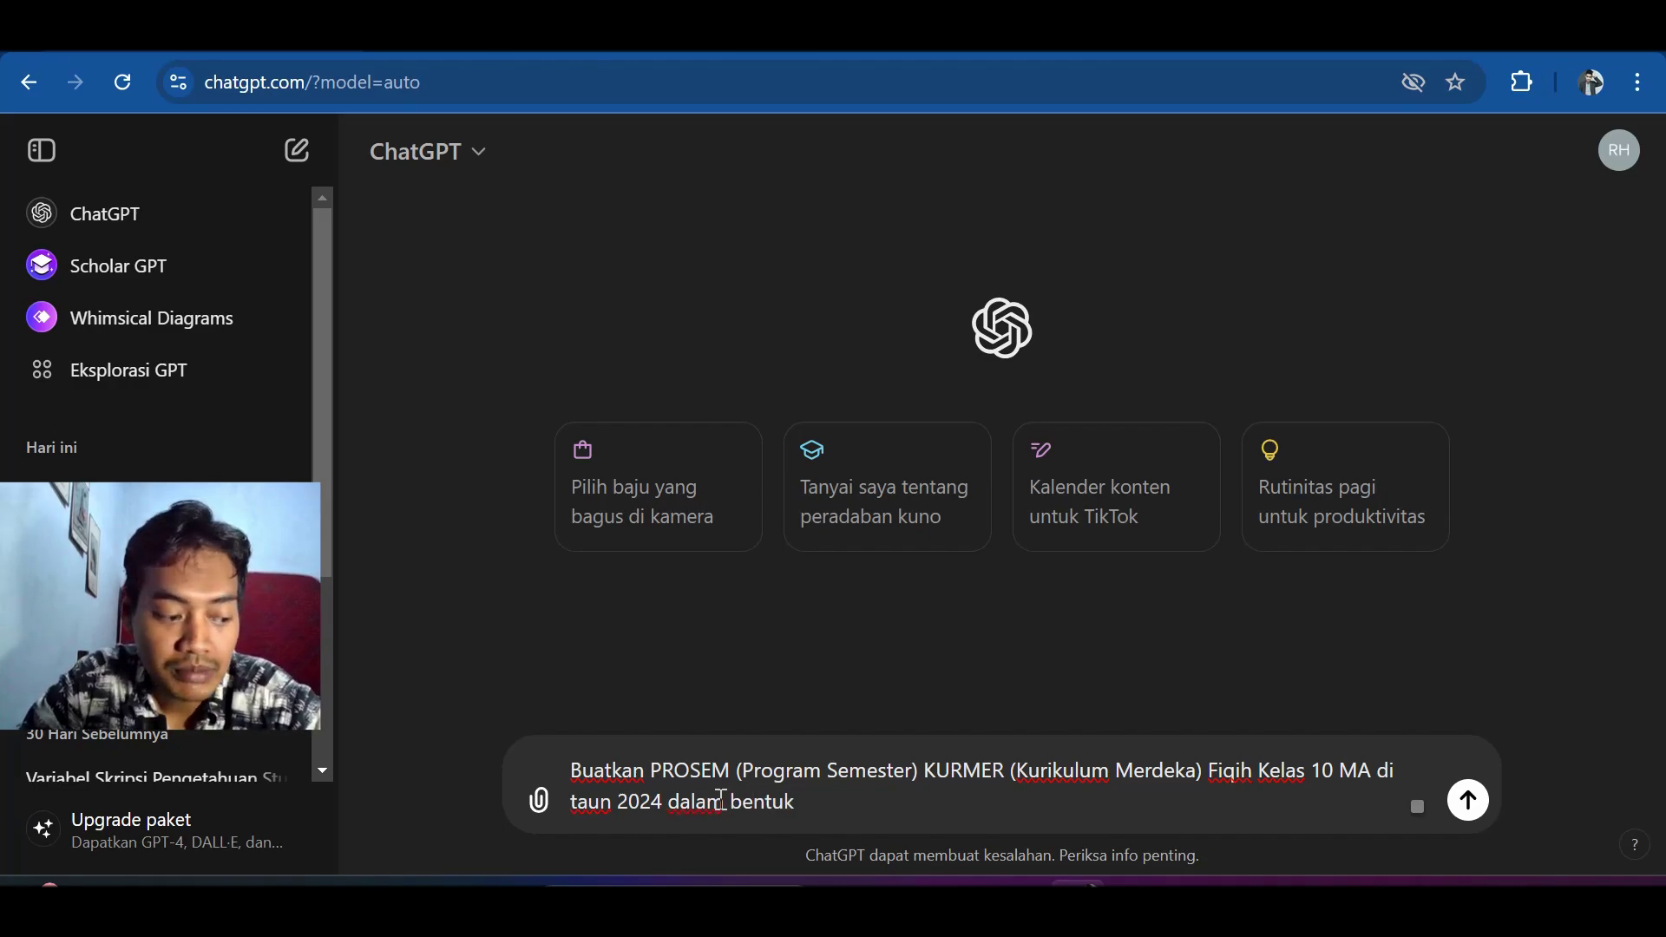
text( tabel)
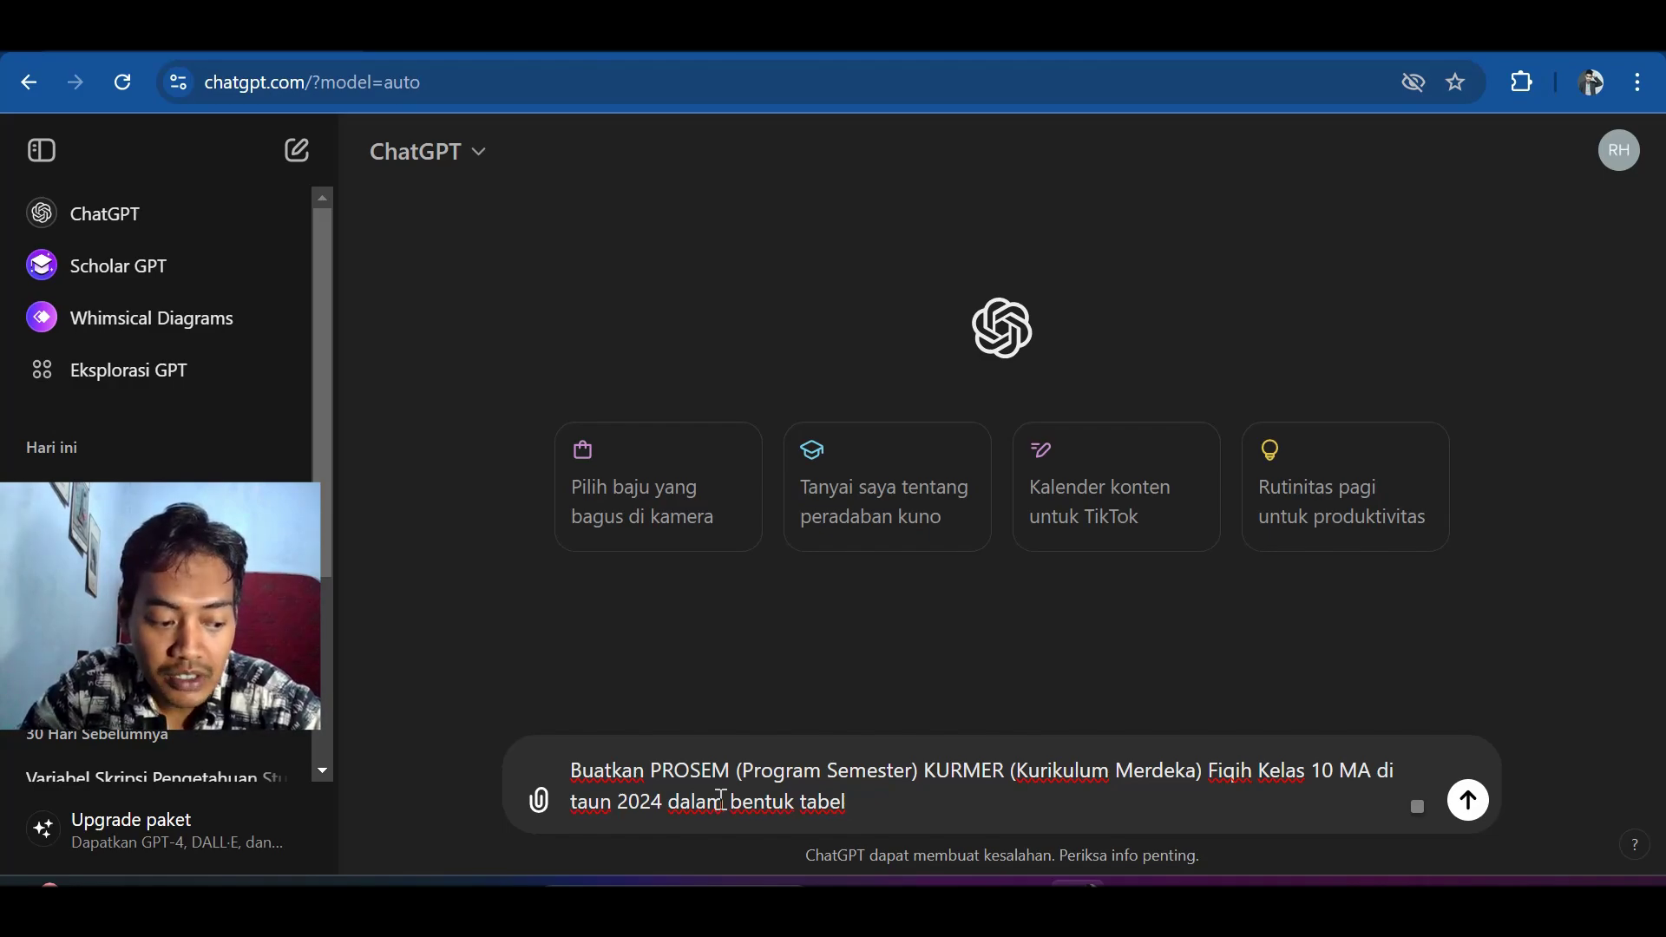
text(lengkap)
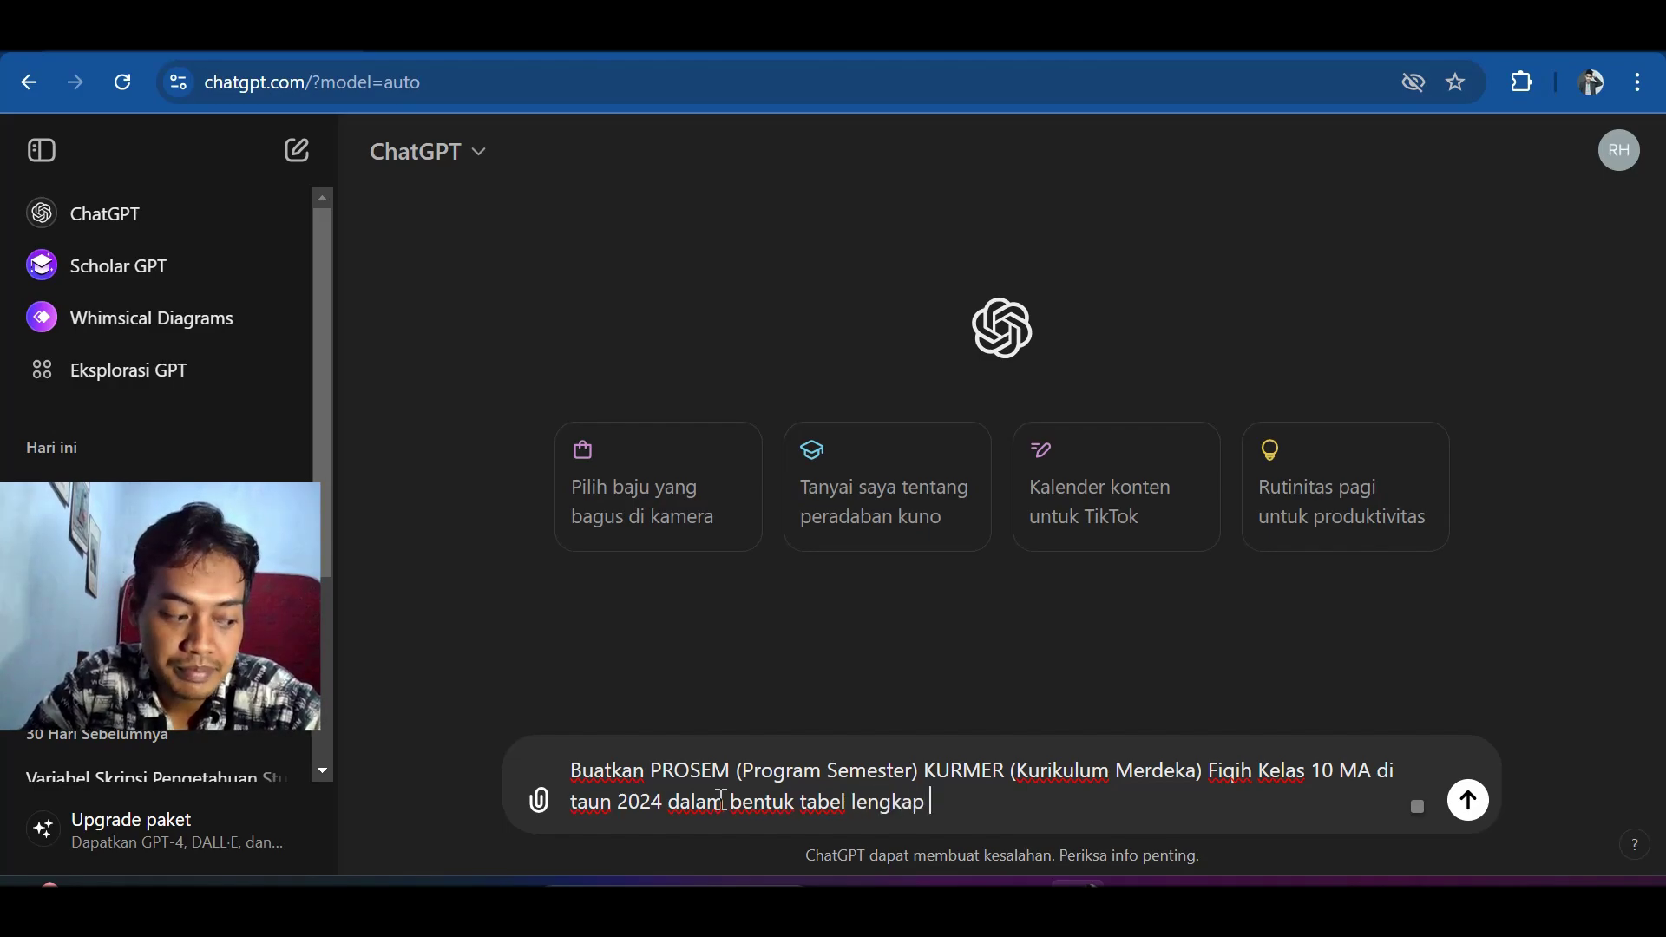
text( dengan)
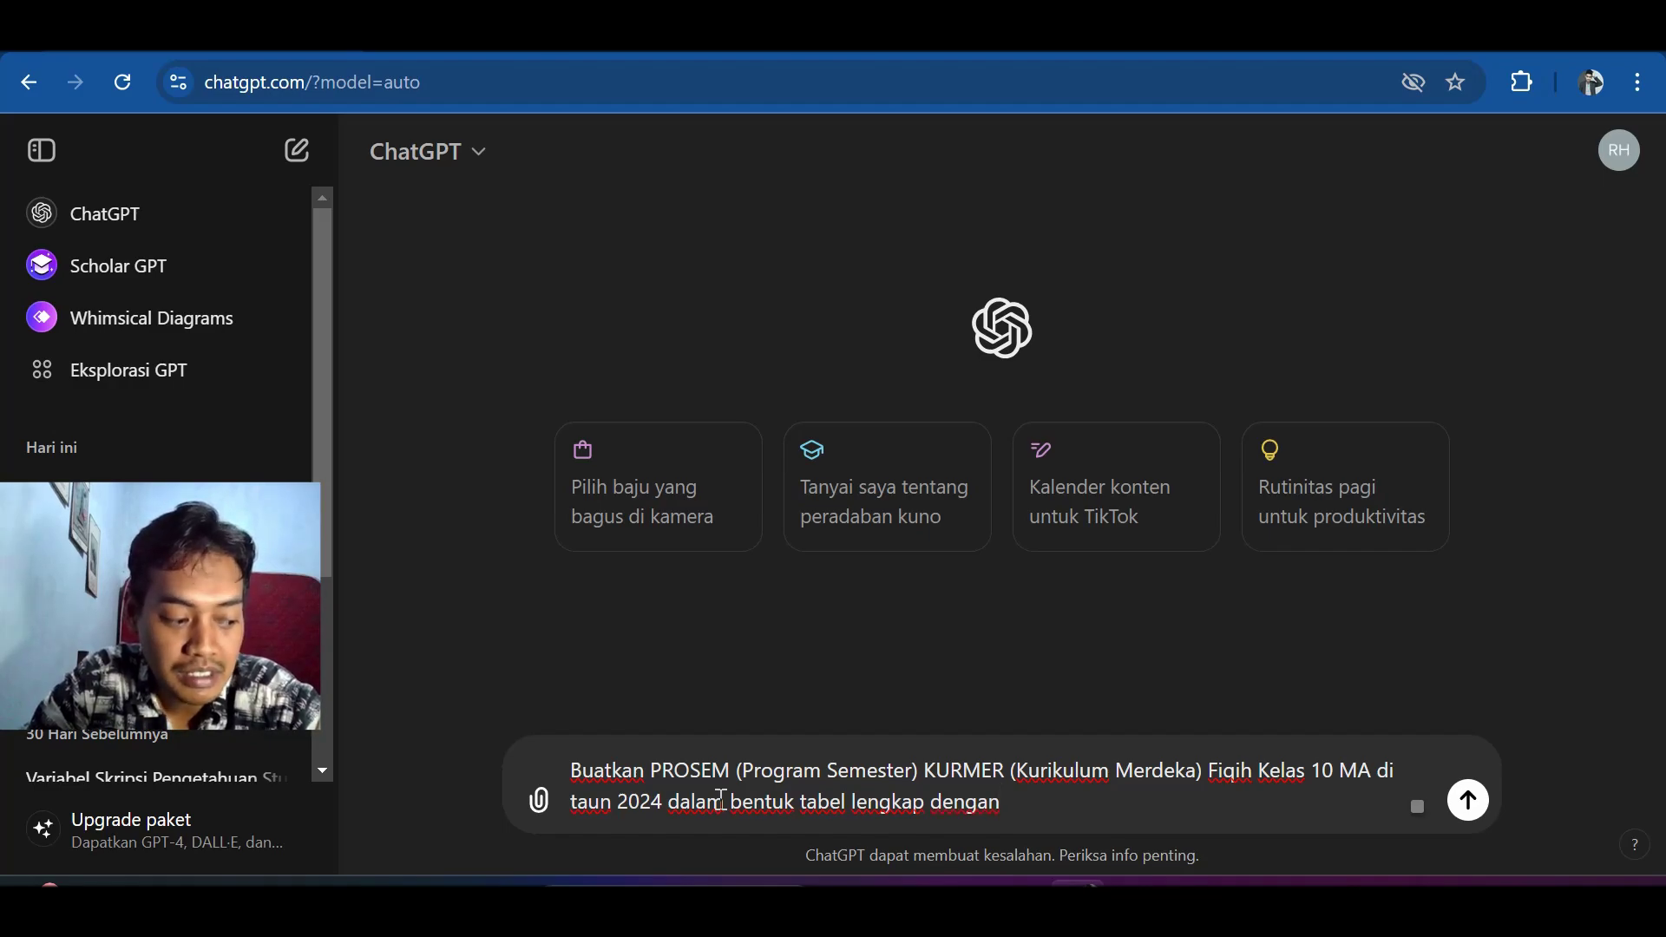
text(tanggal)
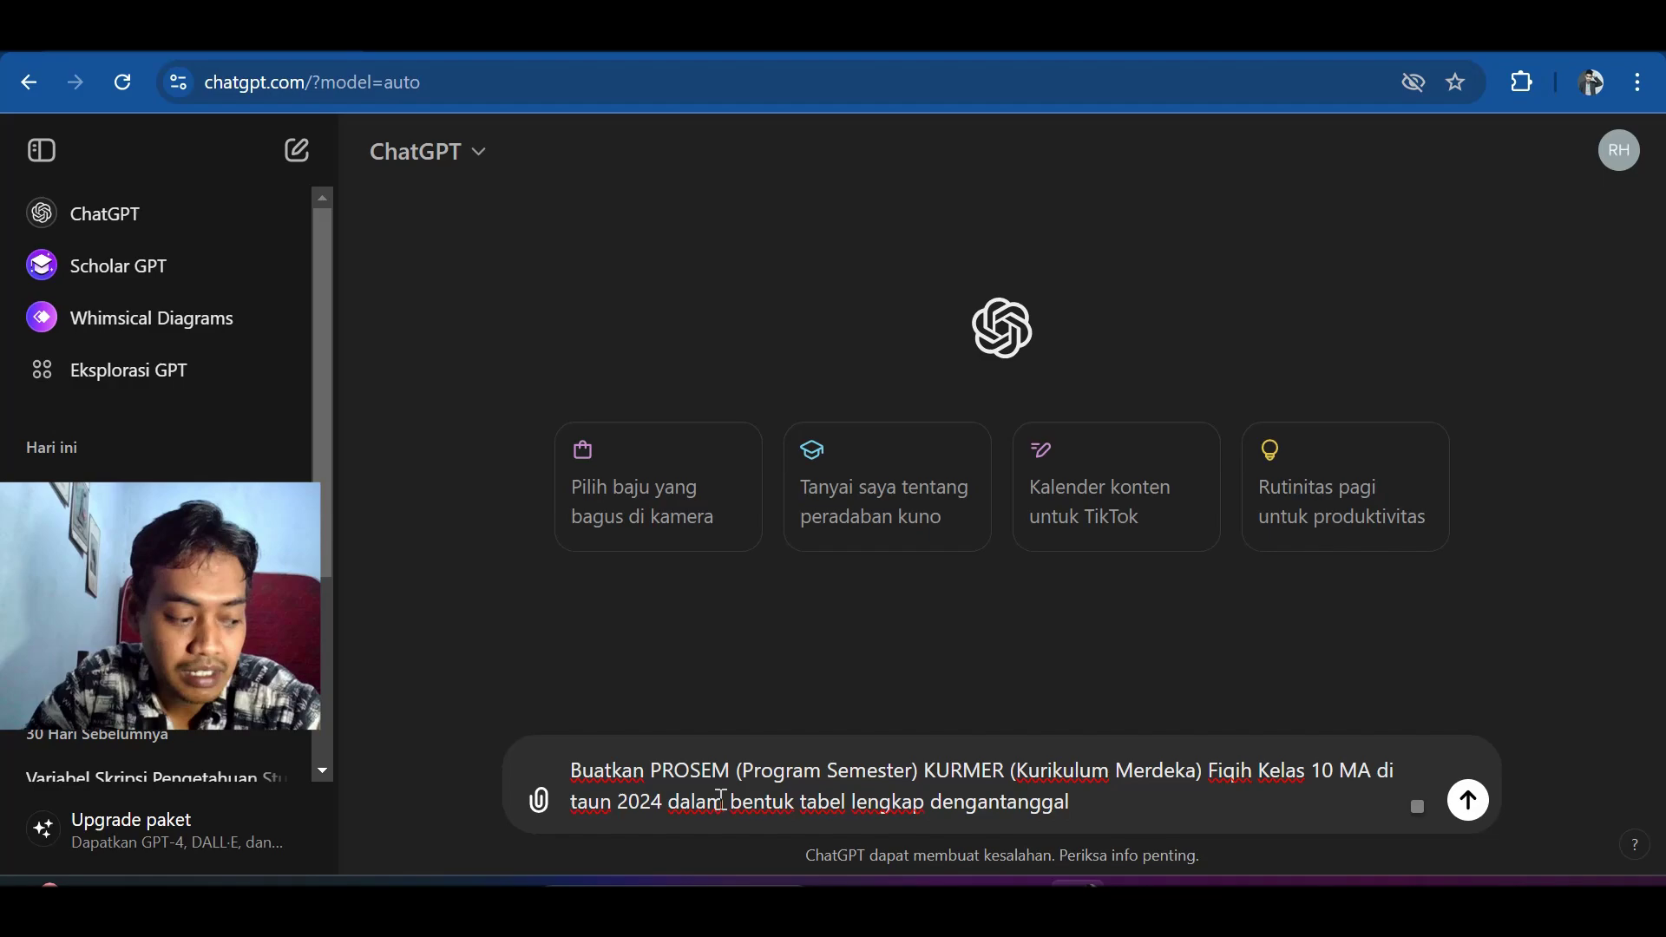
Step: Finish the prompt with "dan di buat mirip dengan fail yang telah di upload berikut"
text( dan)
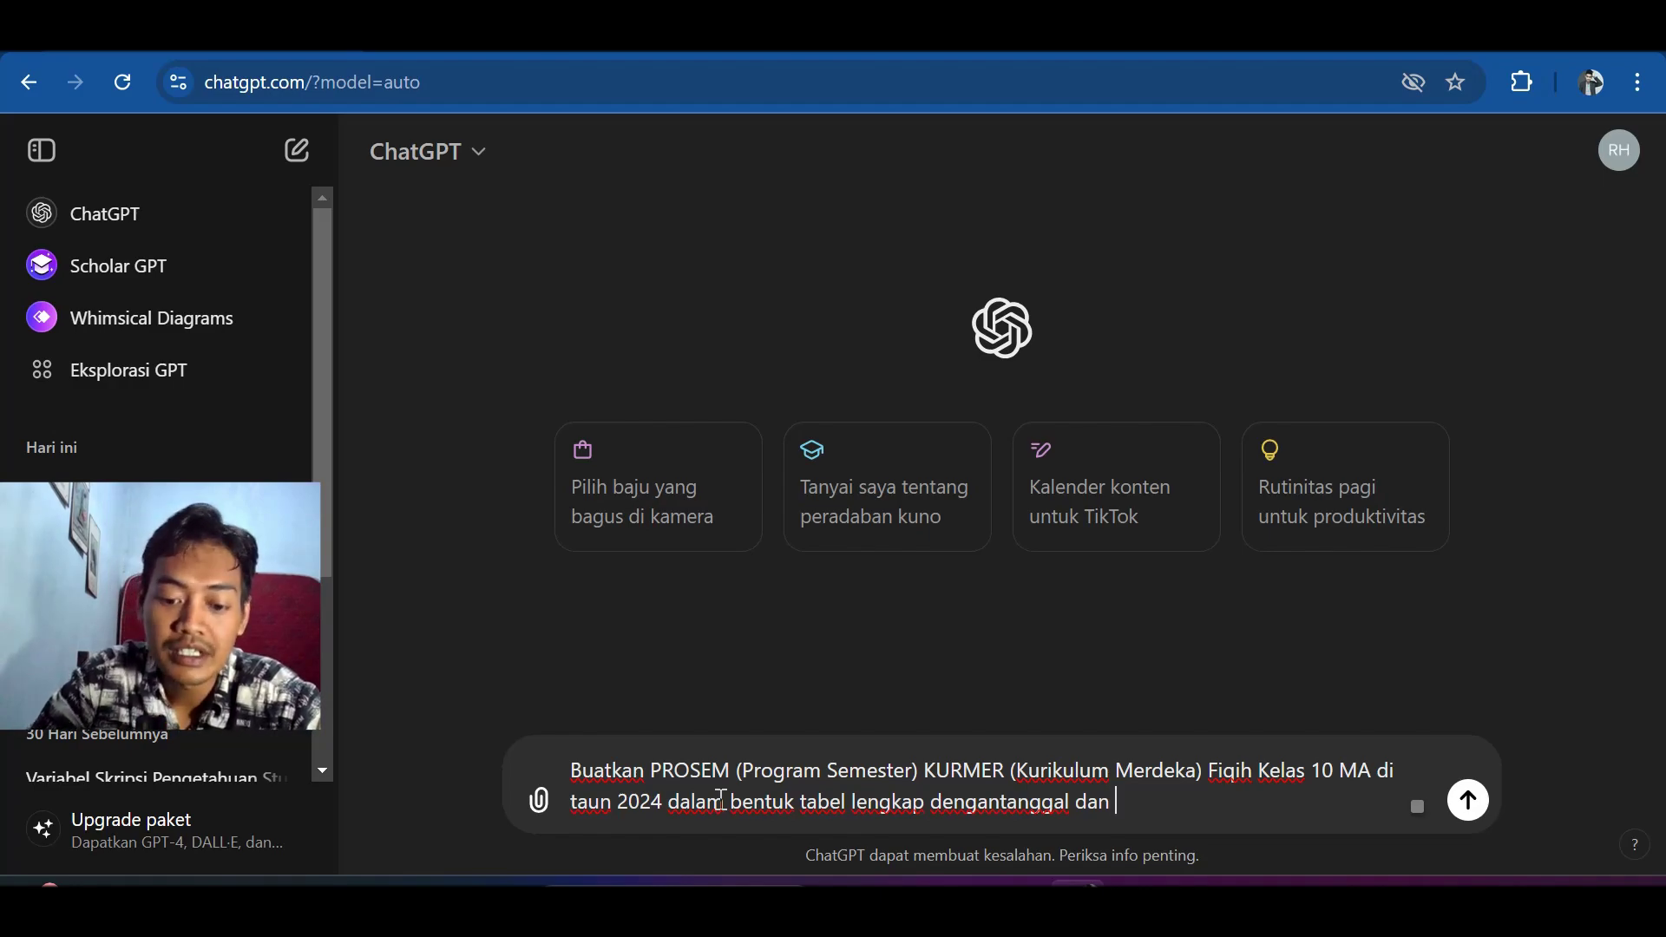
text(di )
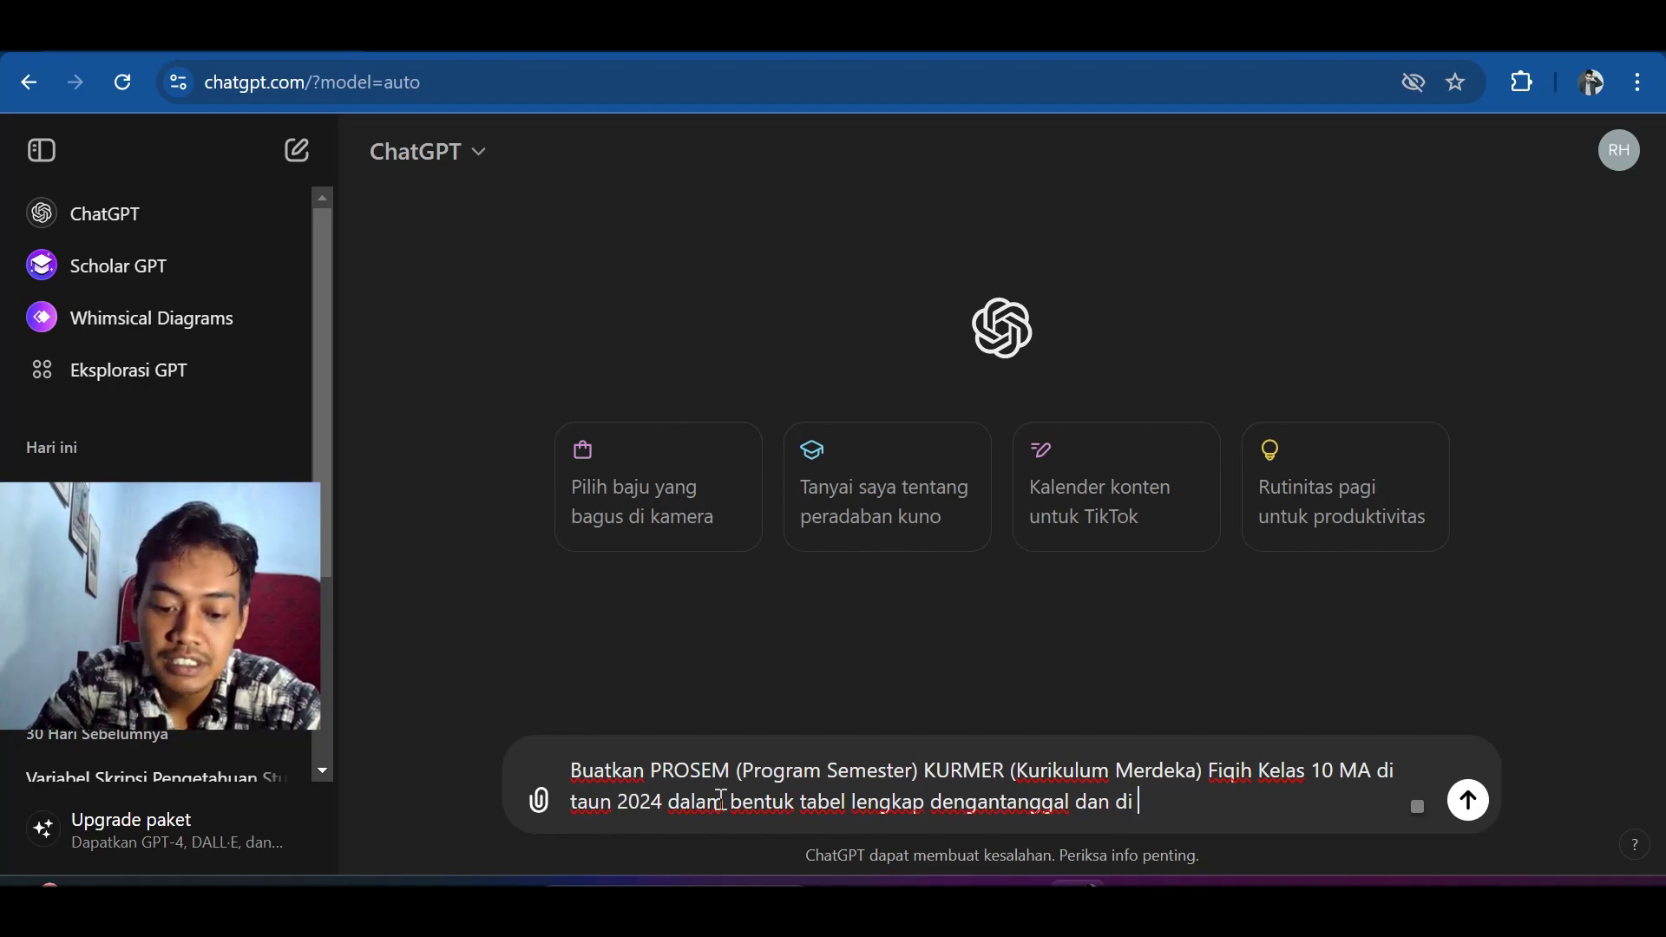
text(buat )
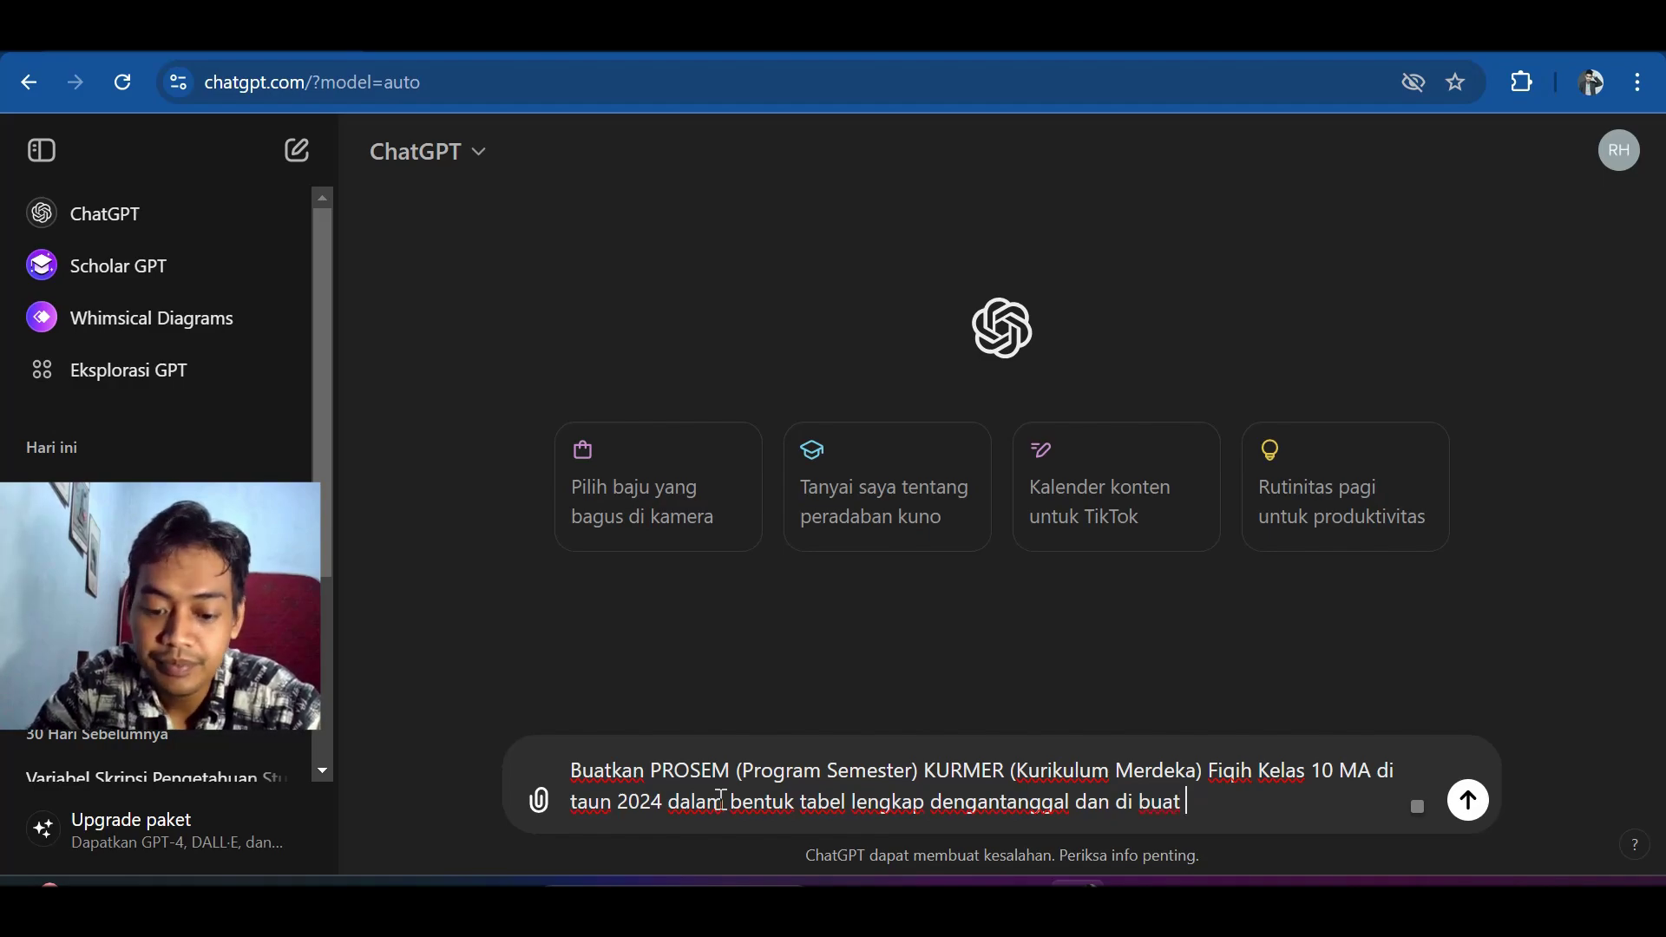
text(miri)
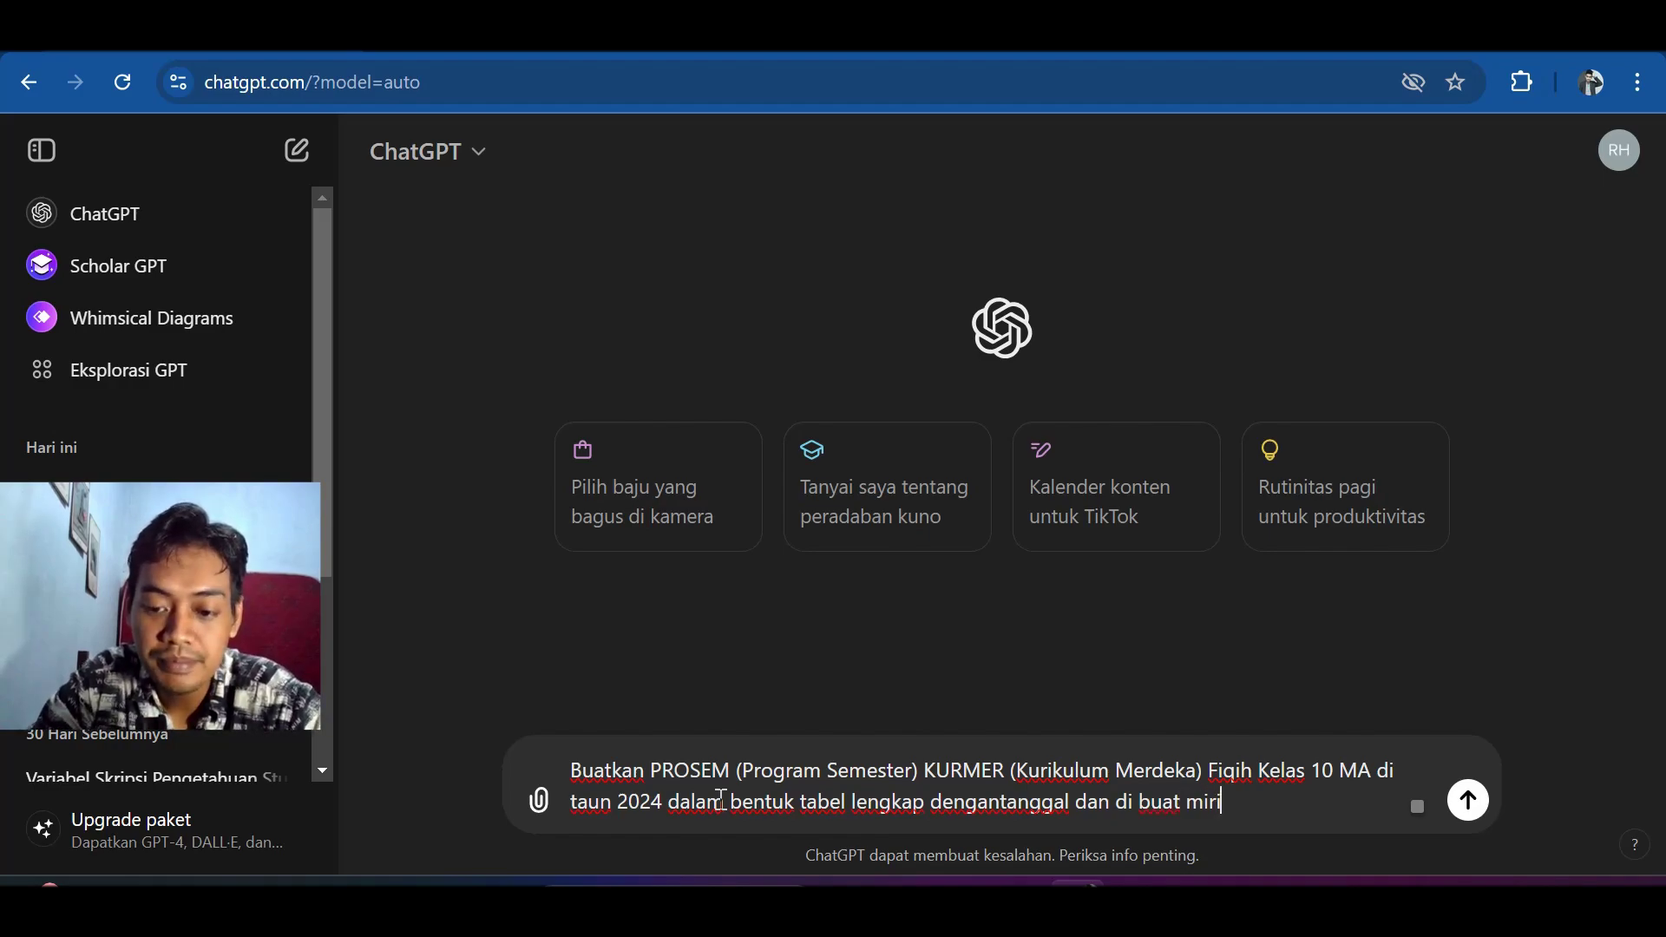
text(p denga)
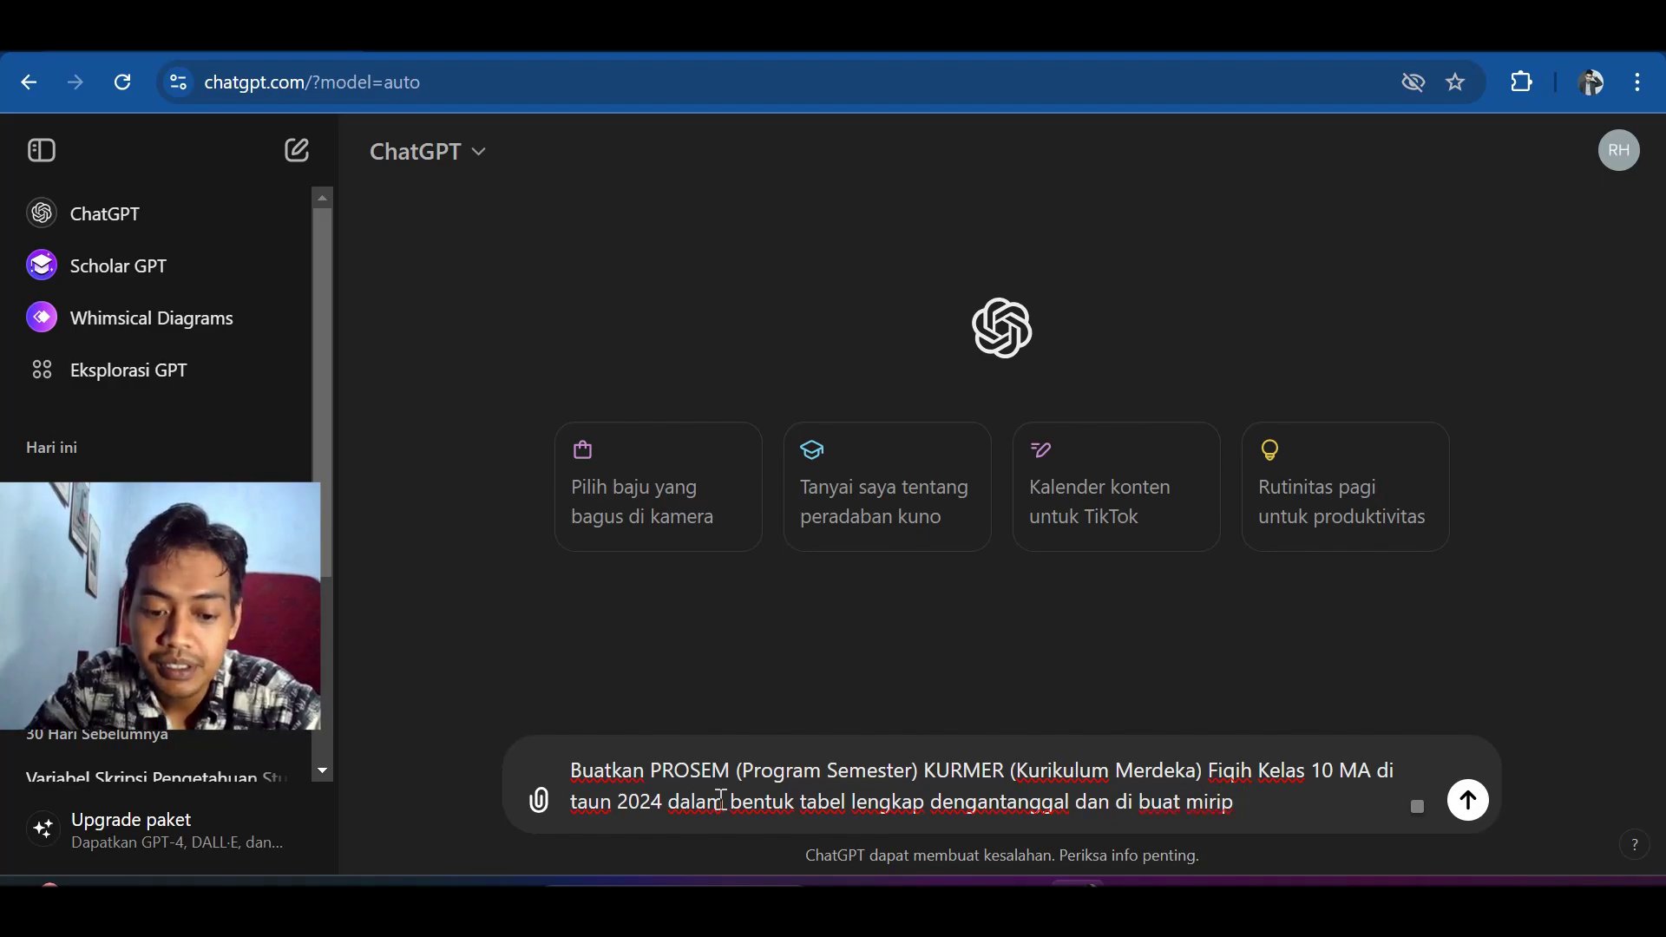
text(n)
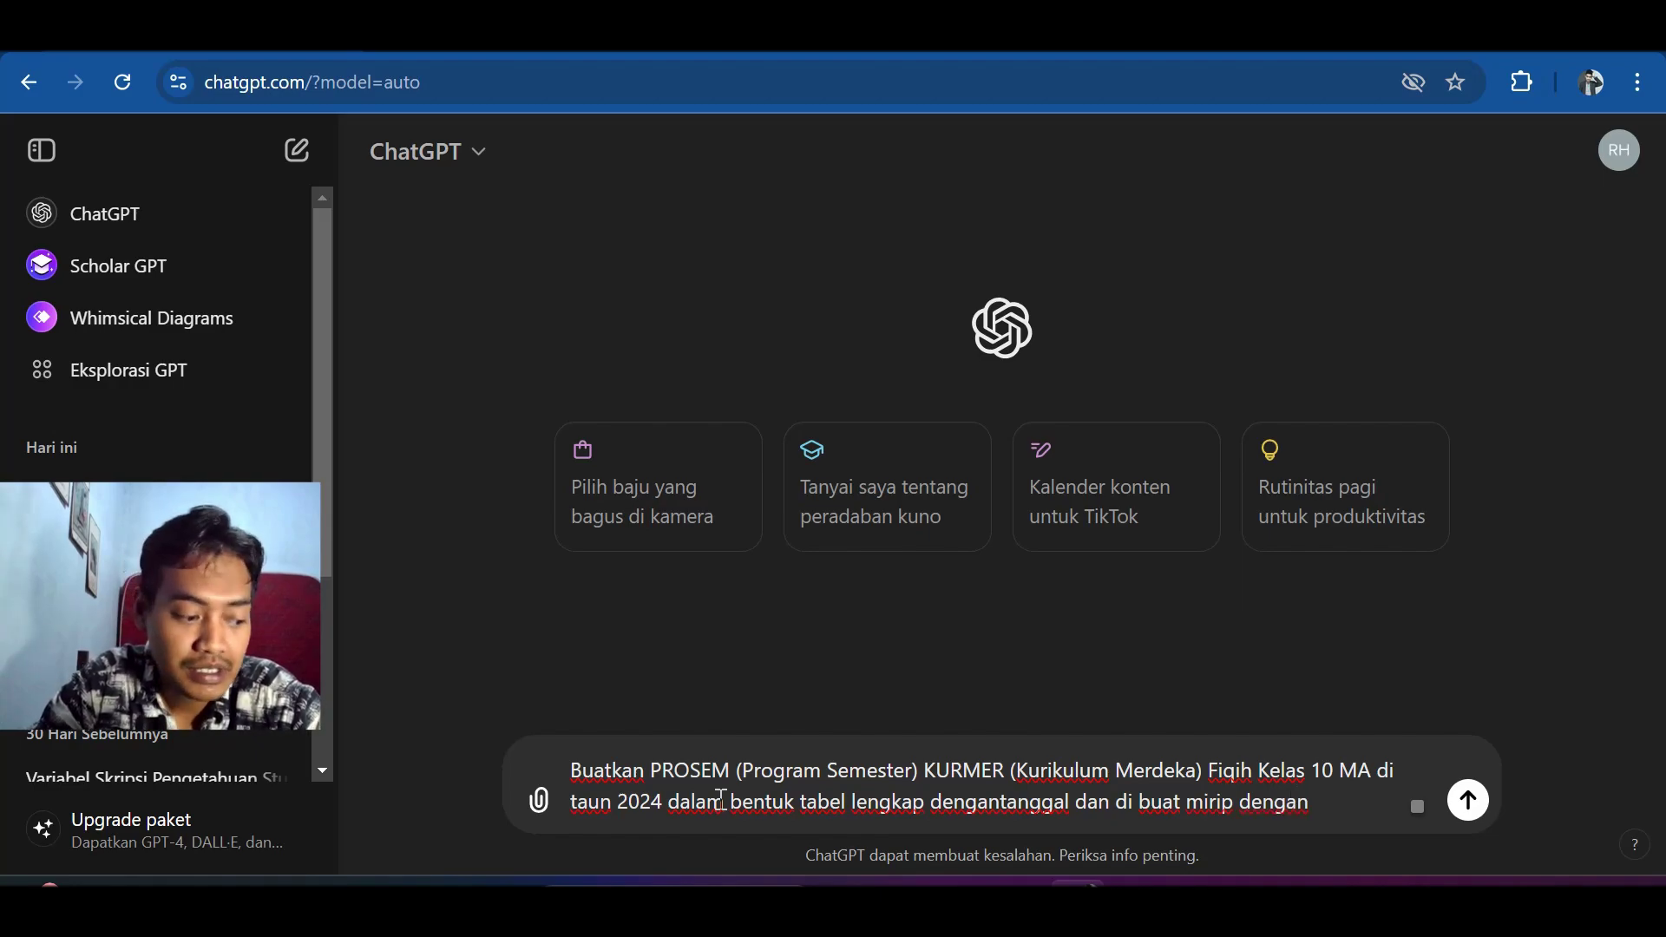
text( fail)
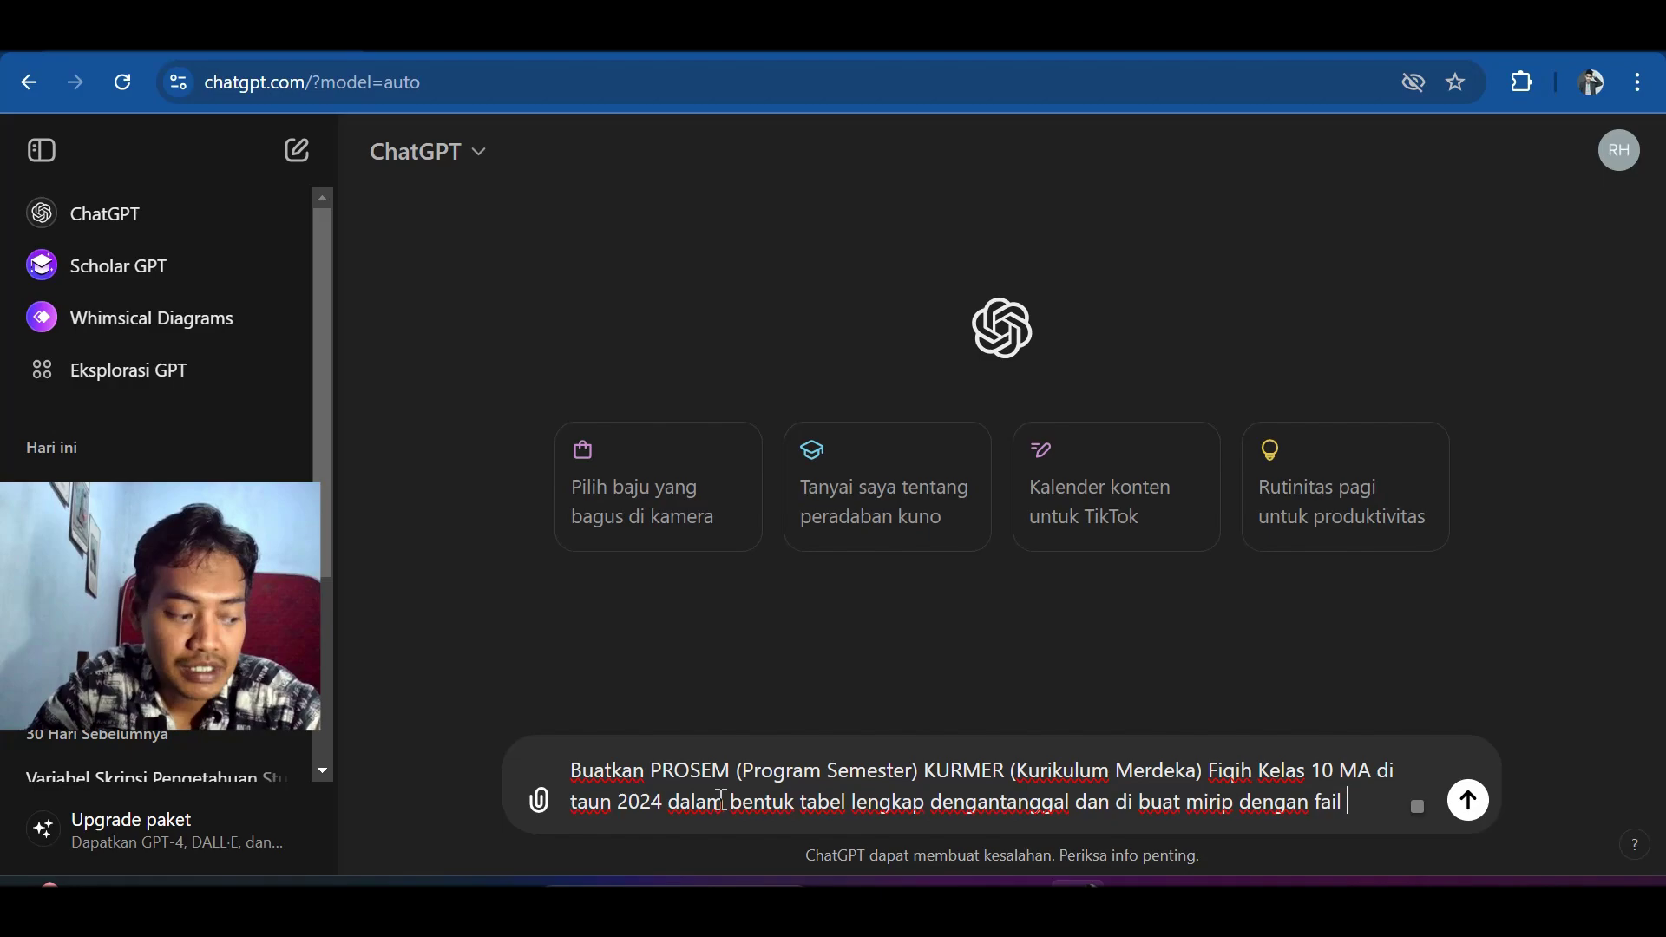
text( yang )
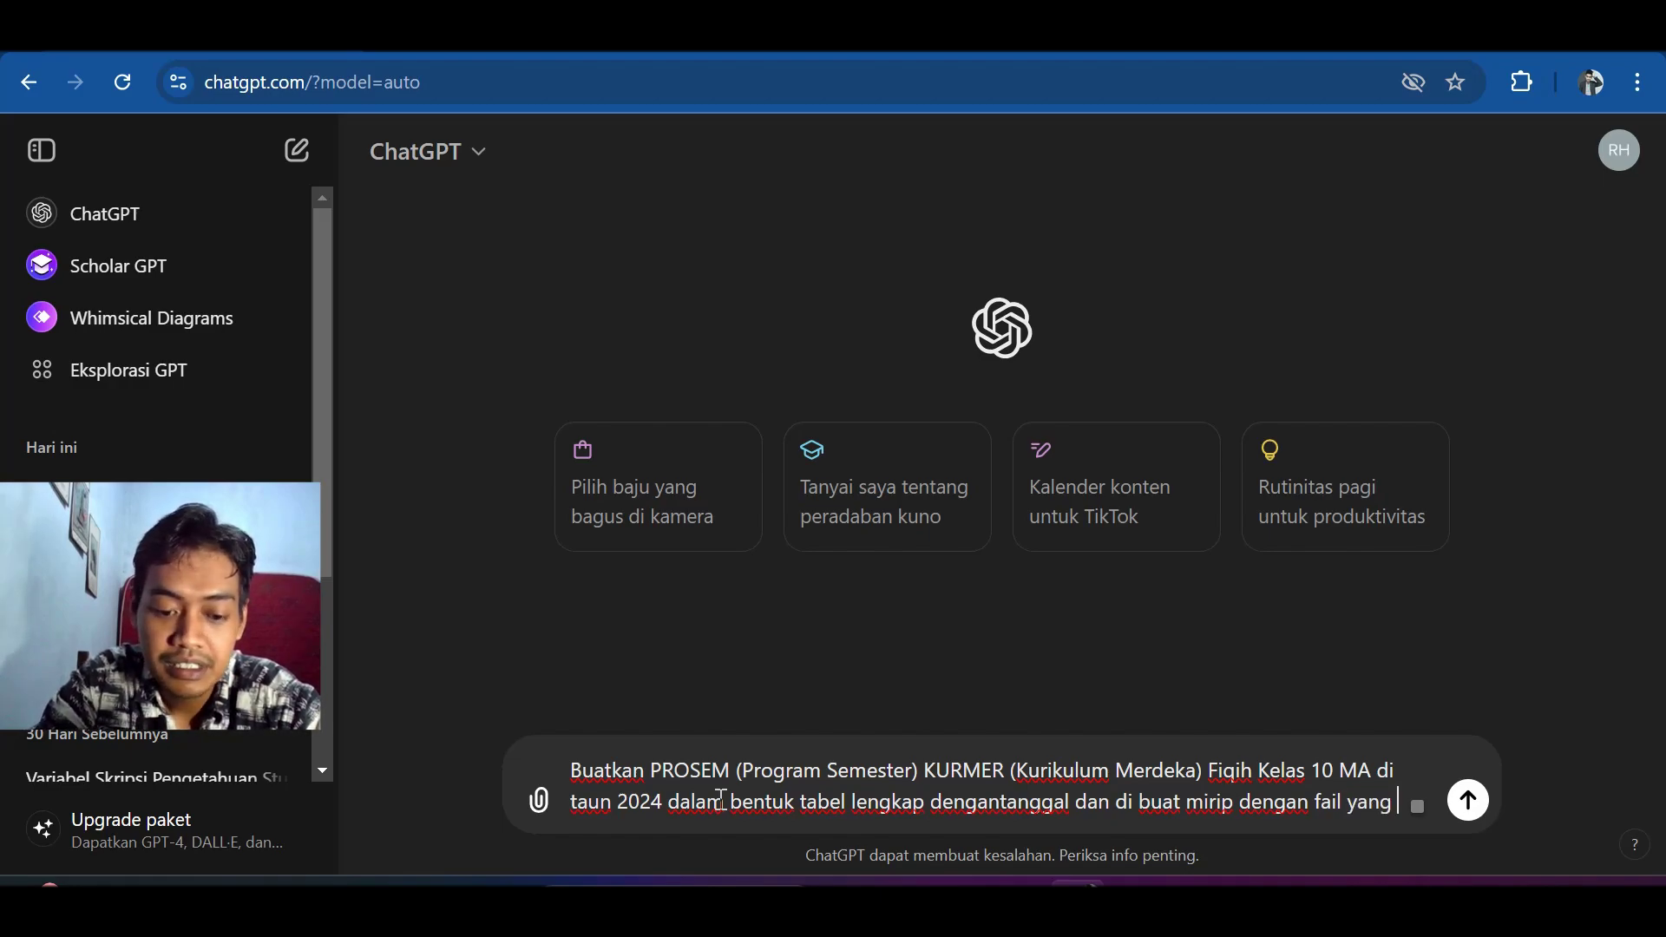
text(telah)
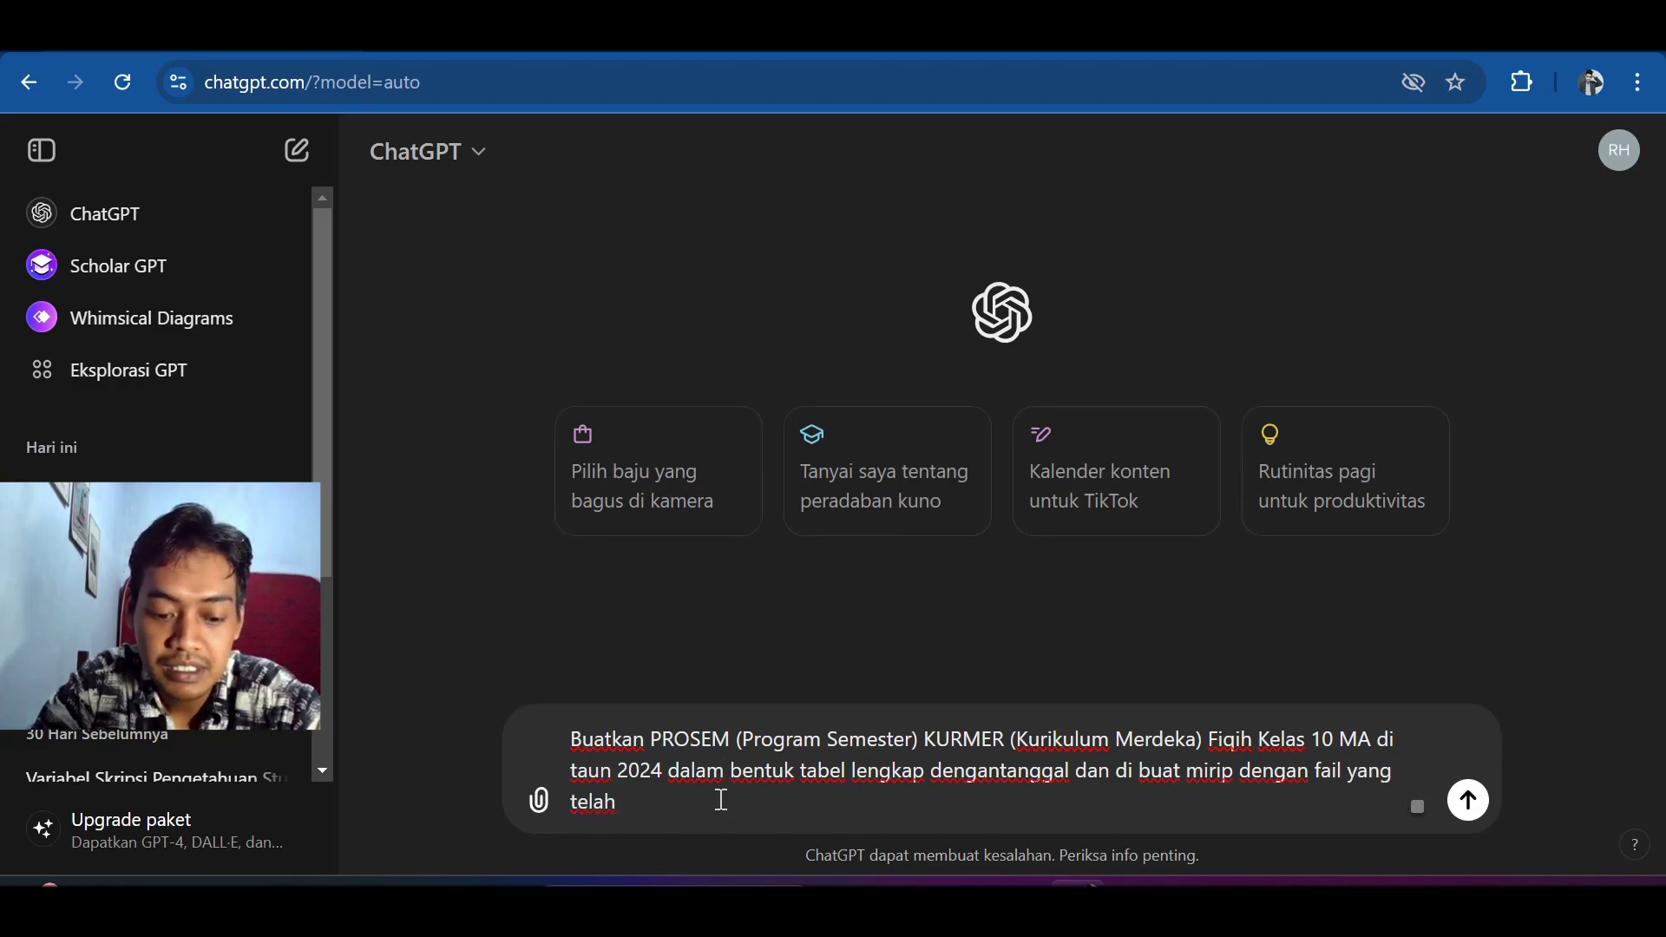
text( di upload)
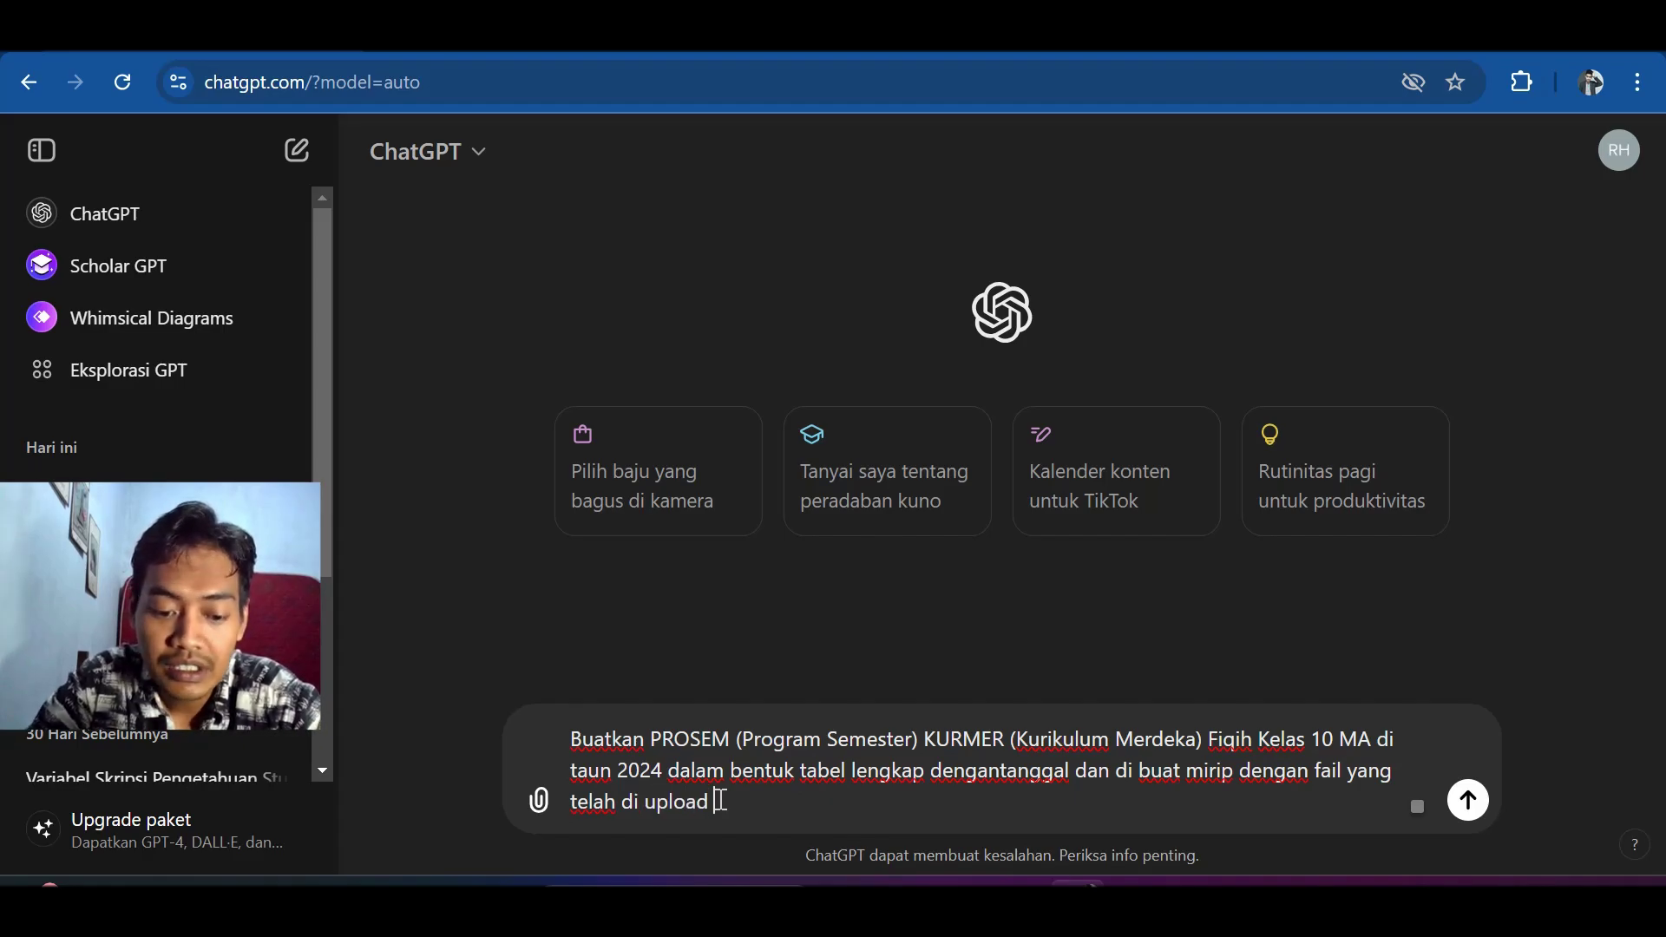
text( berikut)
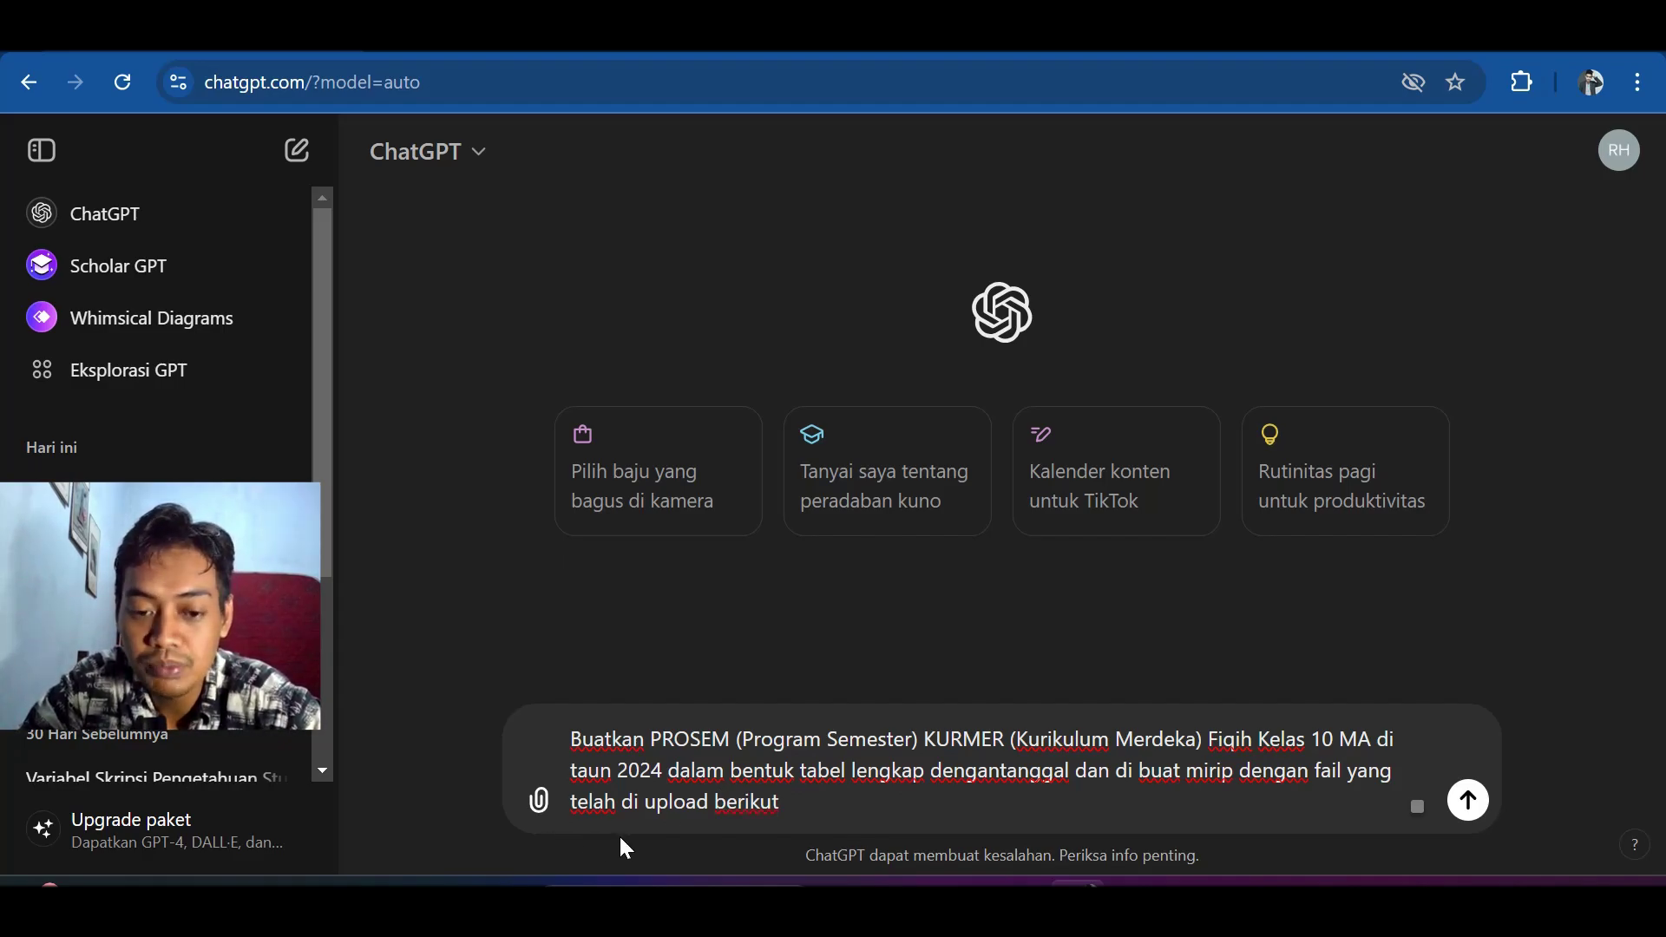
Step: Attach the PDF version of PROSEM 2023-2024 from the Kurikulum Merdeka folder and send the prompt
click(539, 808)
click(668, 737)
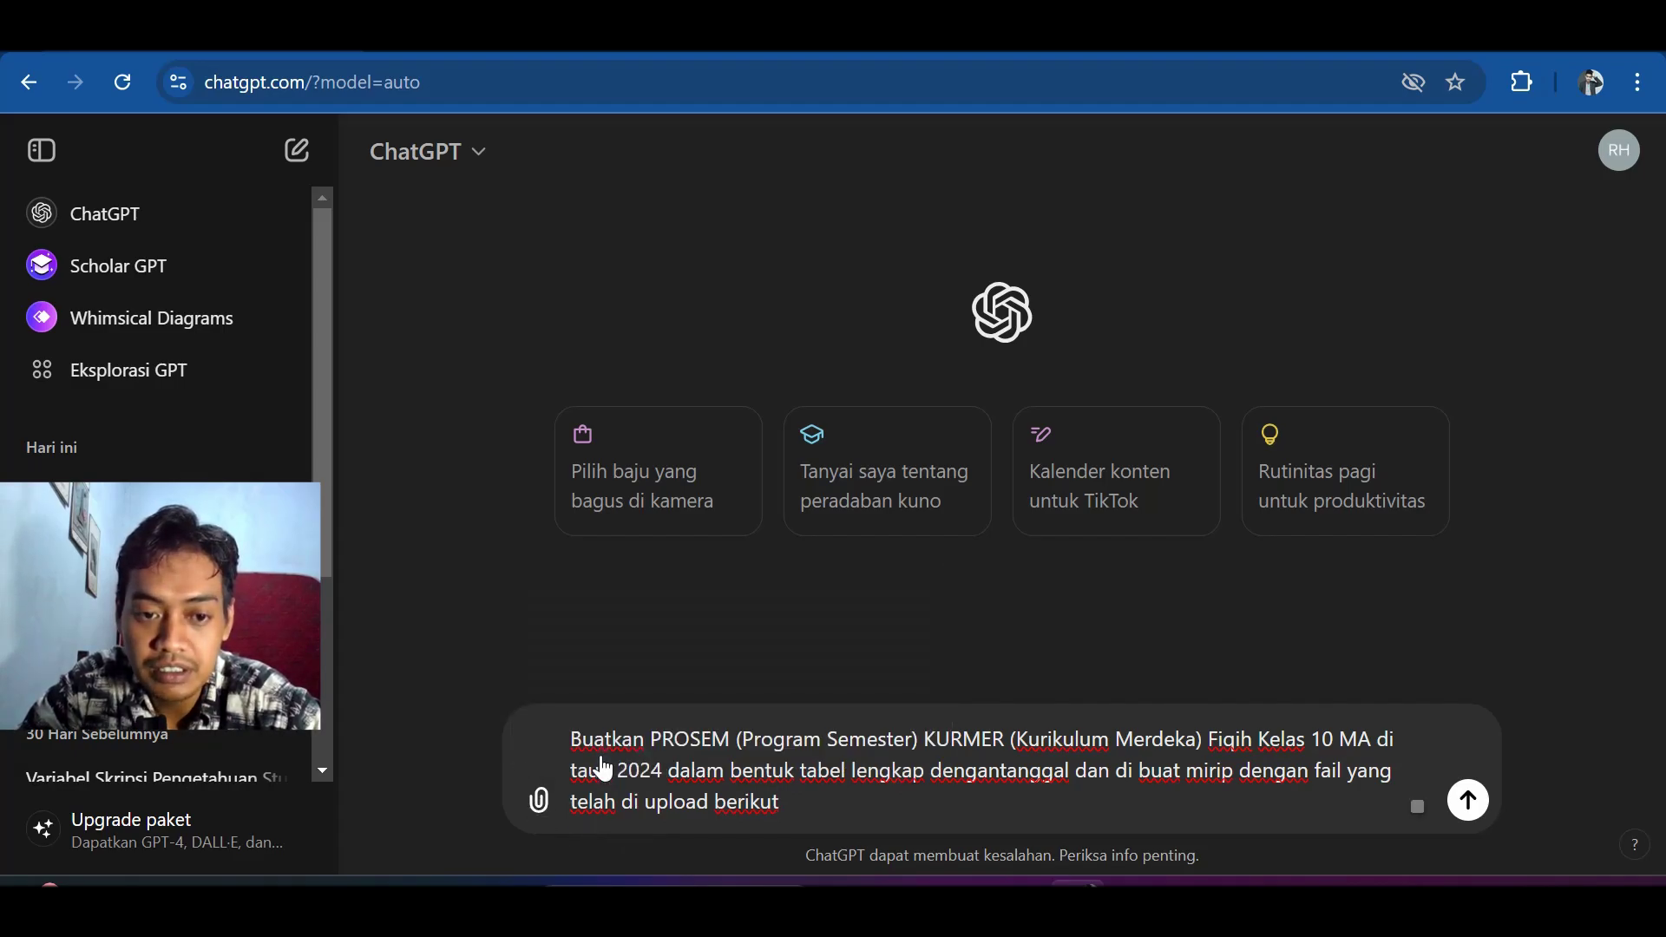
scroll(573, 528, down, 6)
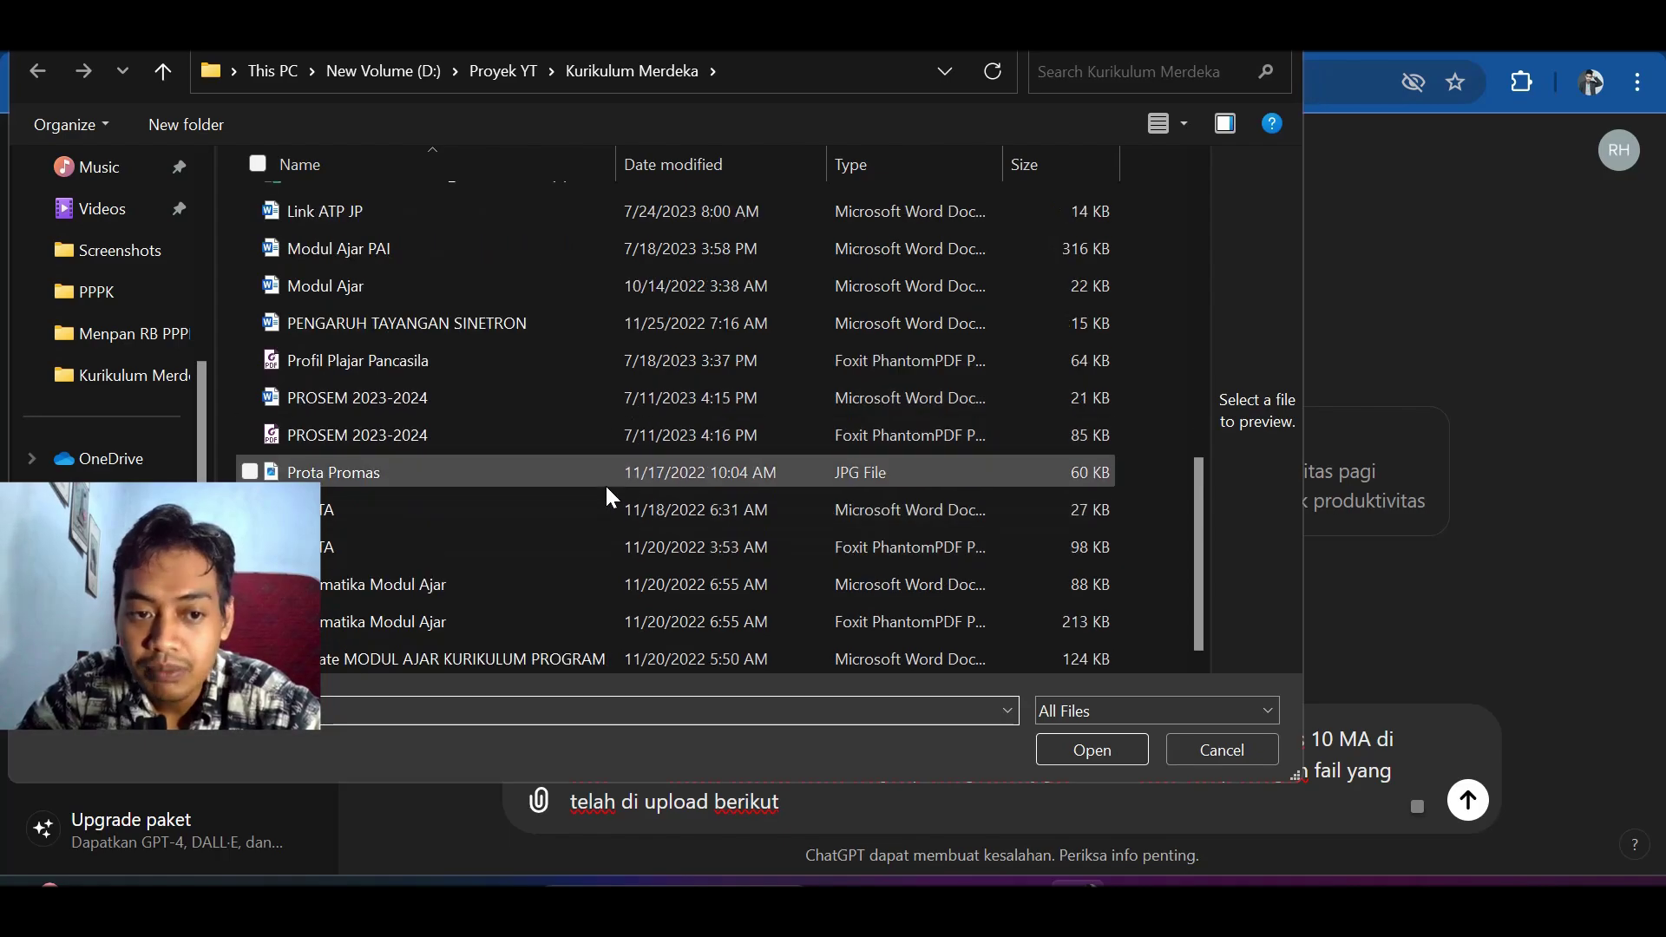
click(555, 437)
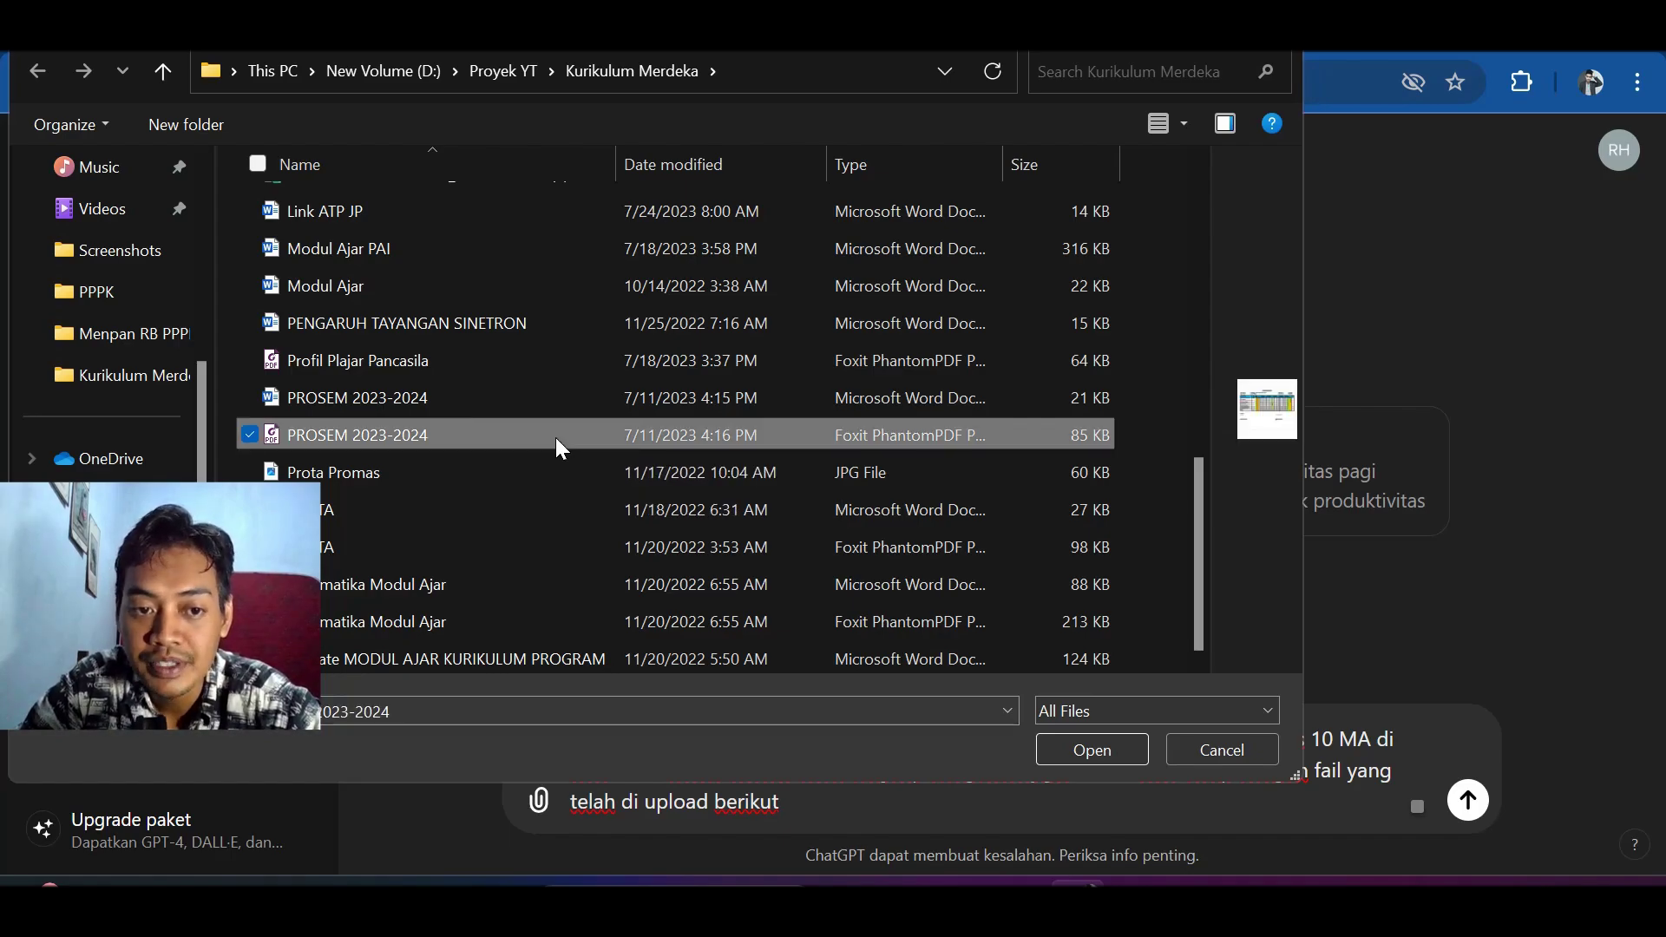
click(1067, 751)
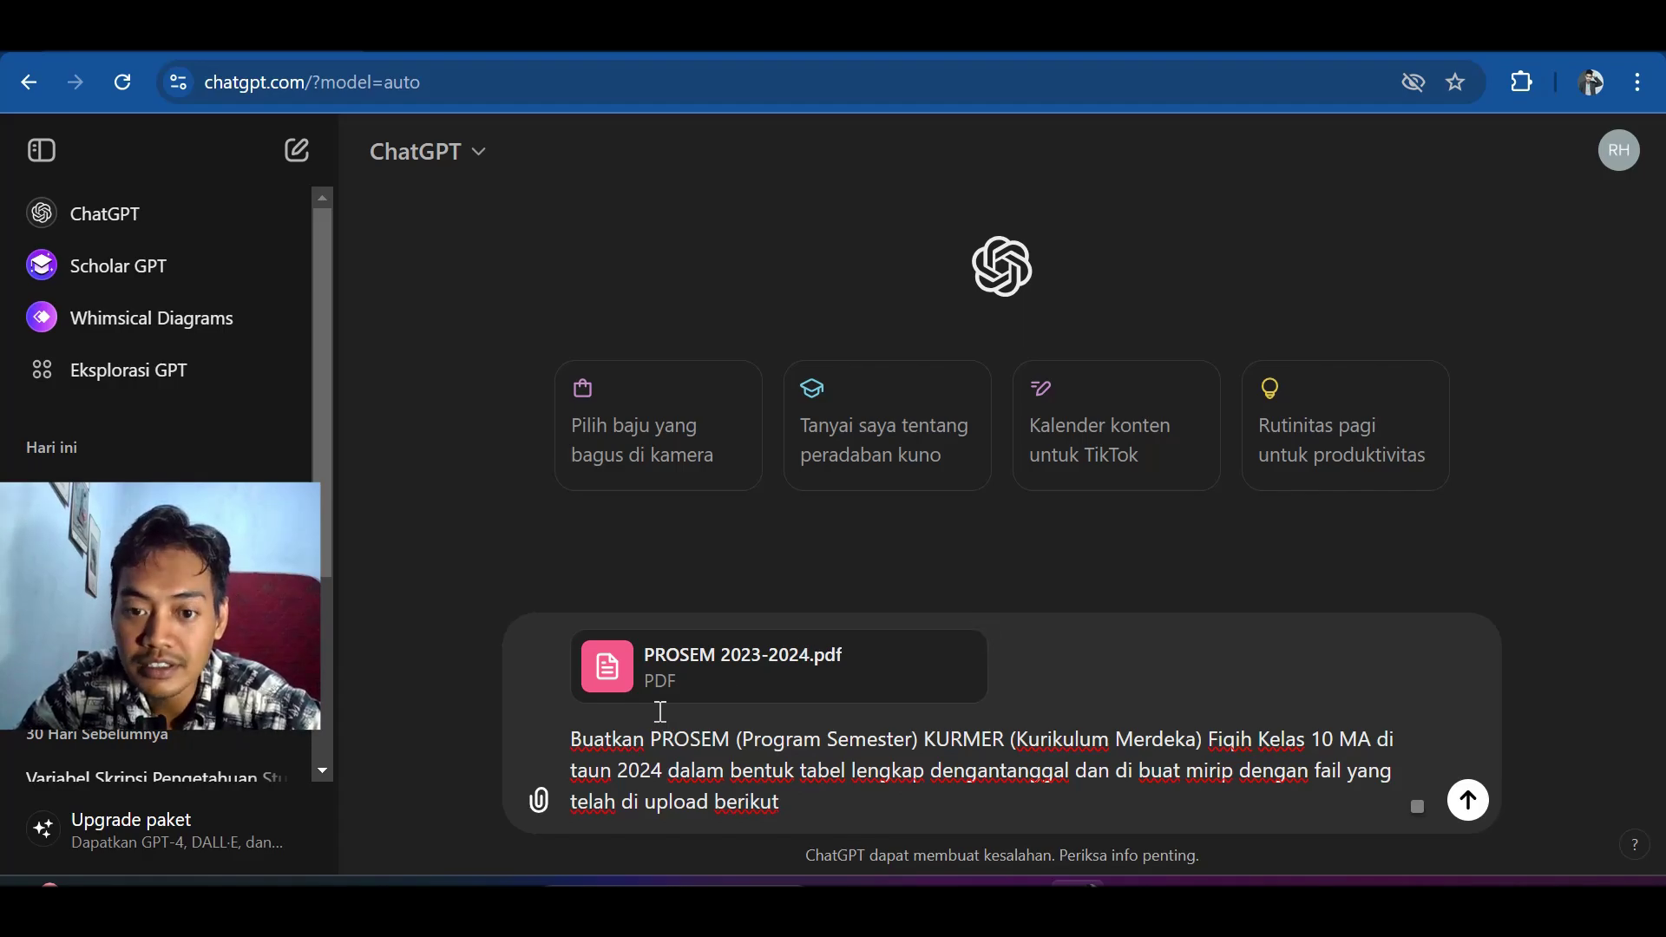
mouse_move(606, 660)
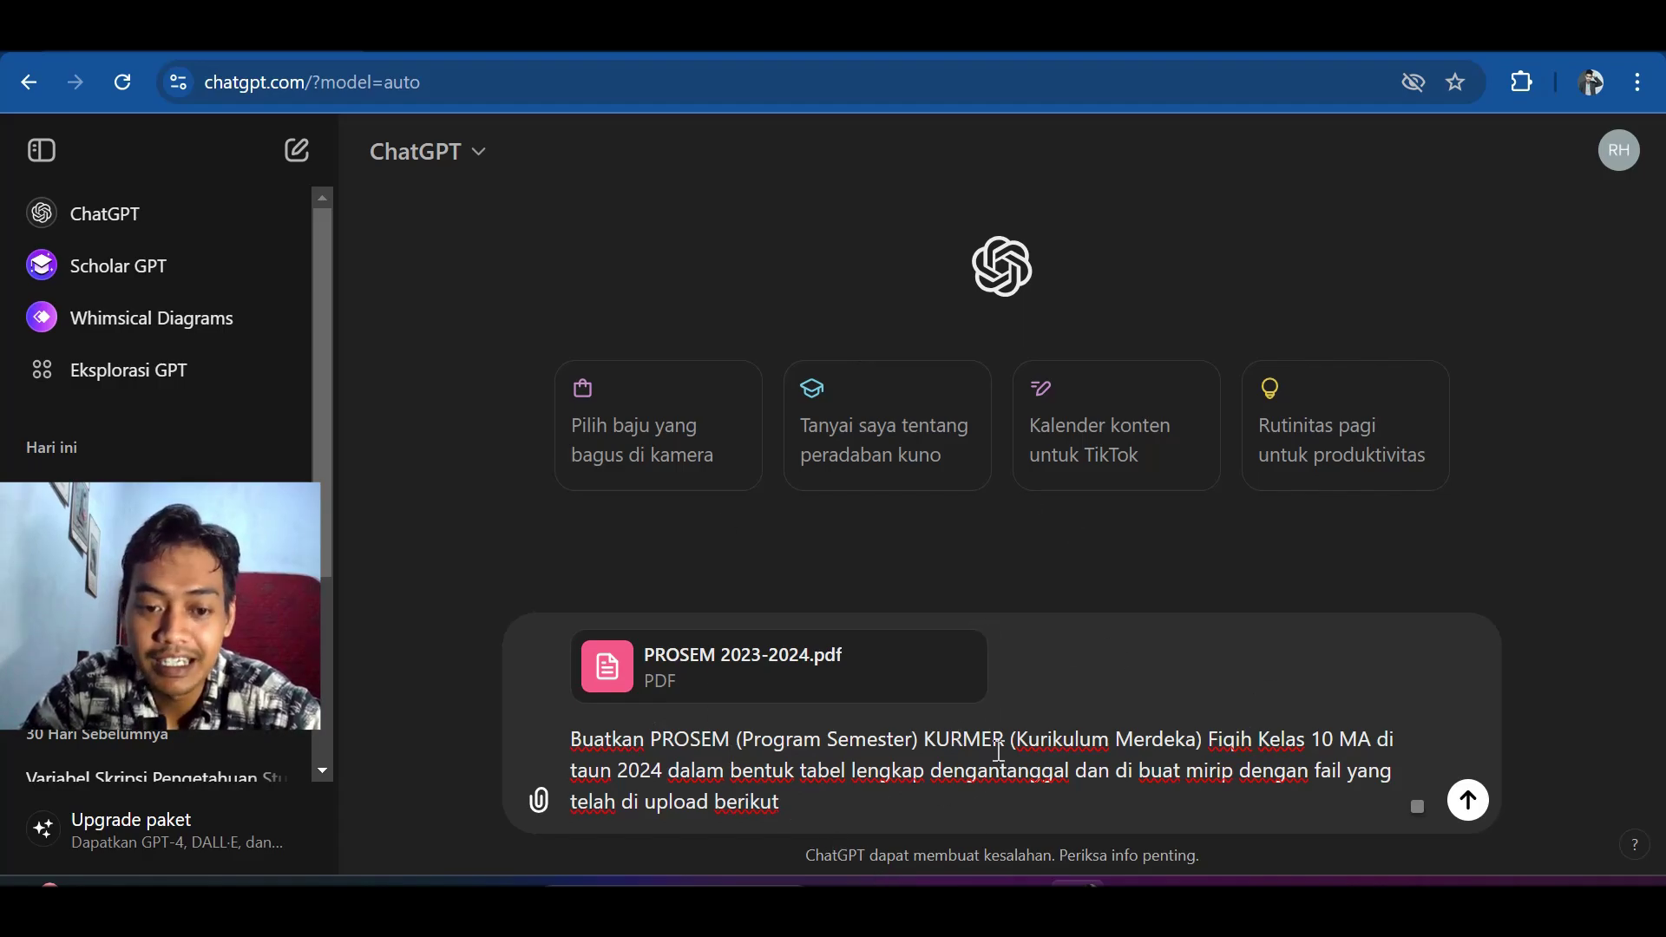
click(1468, 800)
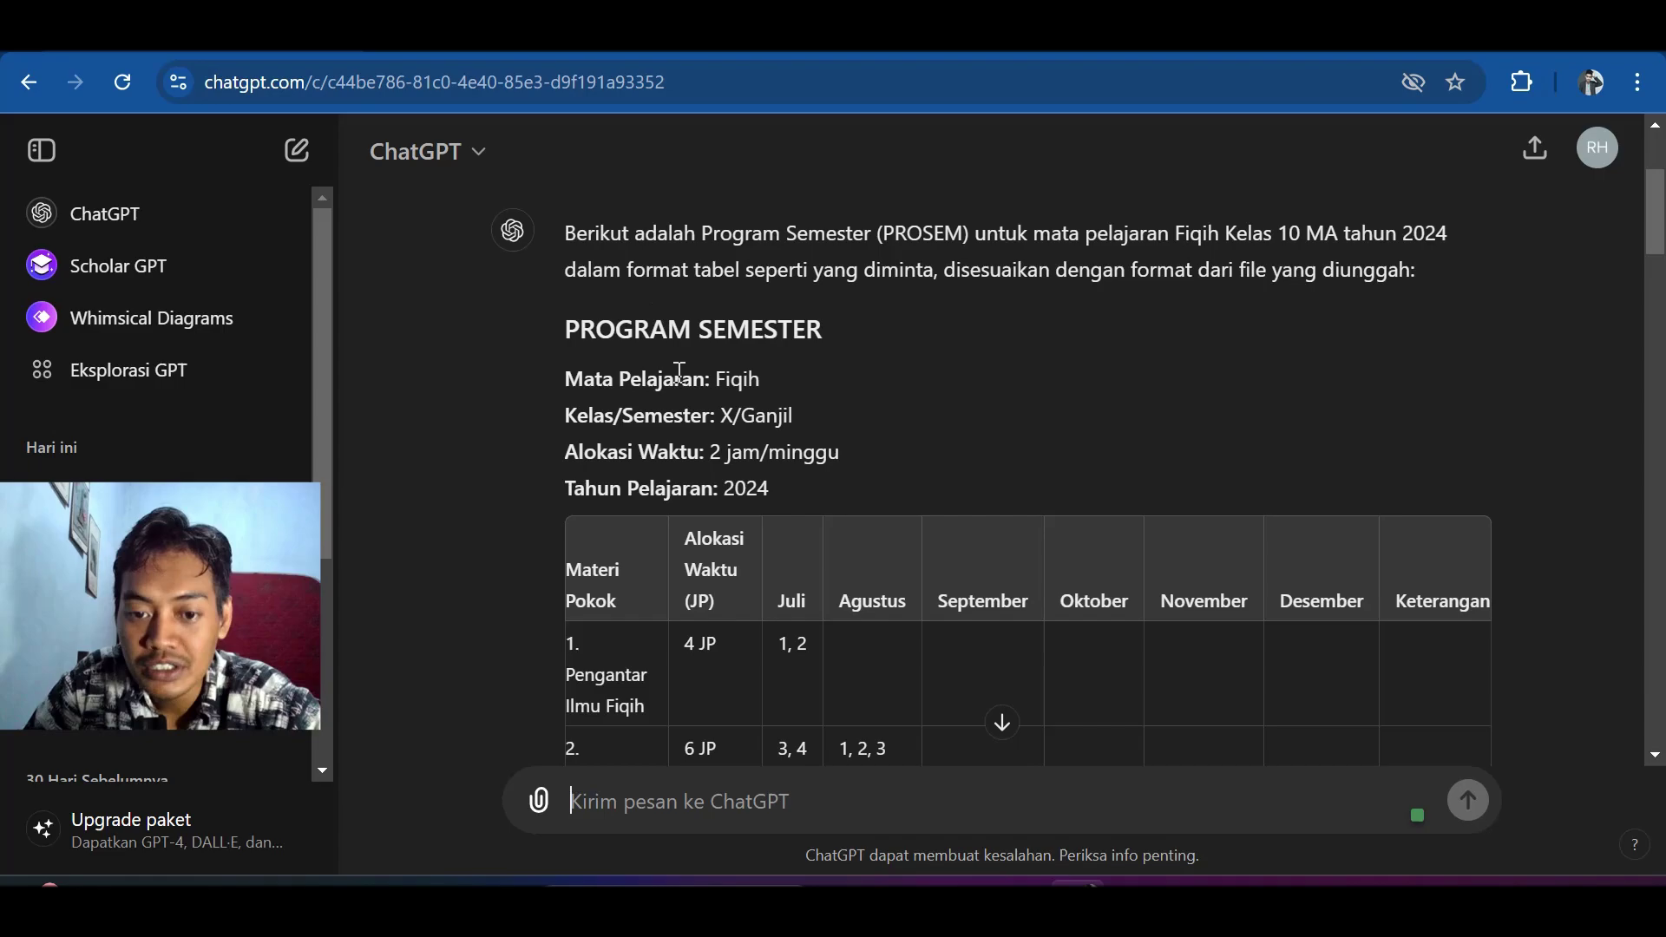
Step: Review the generated Program Semester, checking its subject details, the JP allocation and weeks per month for each topic, and the closing rows
scroll(734, 475, down, 2)
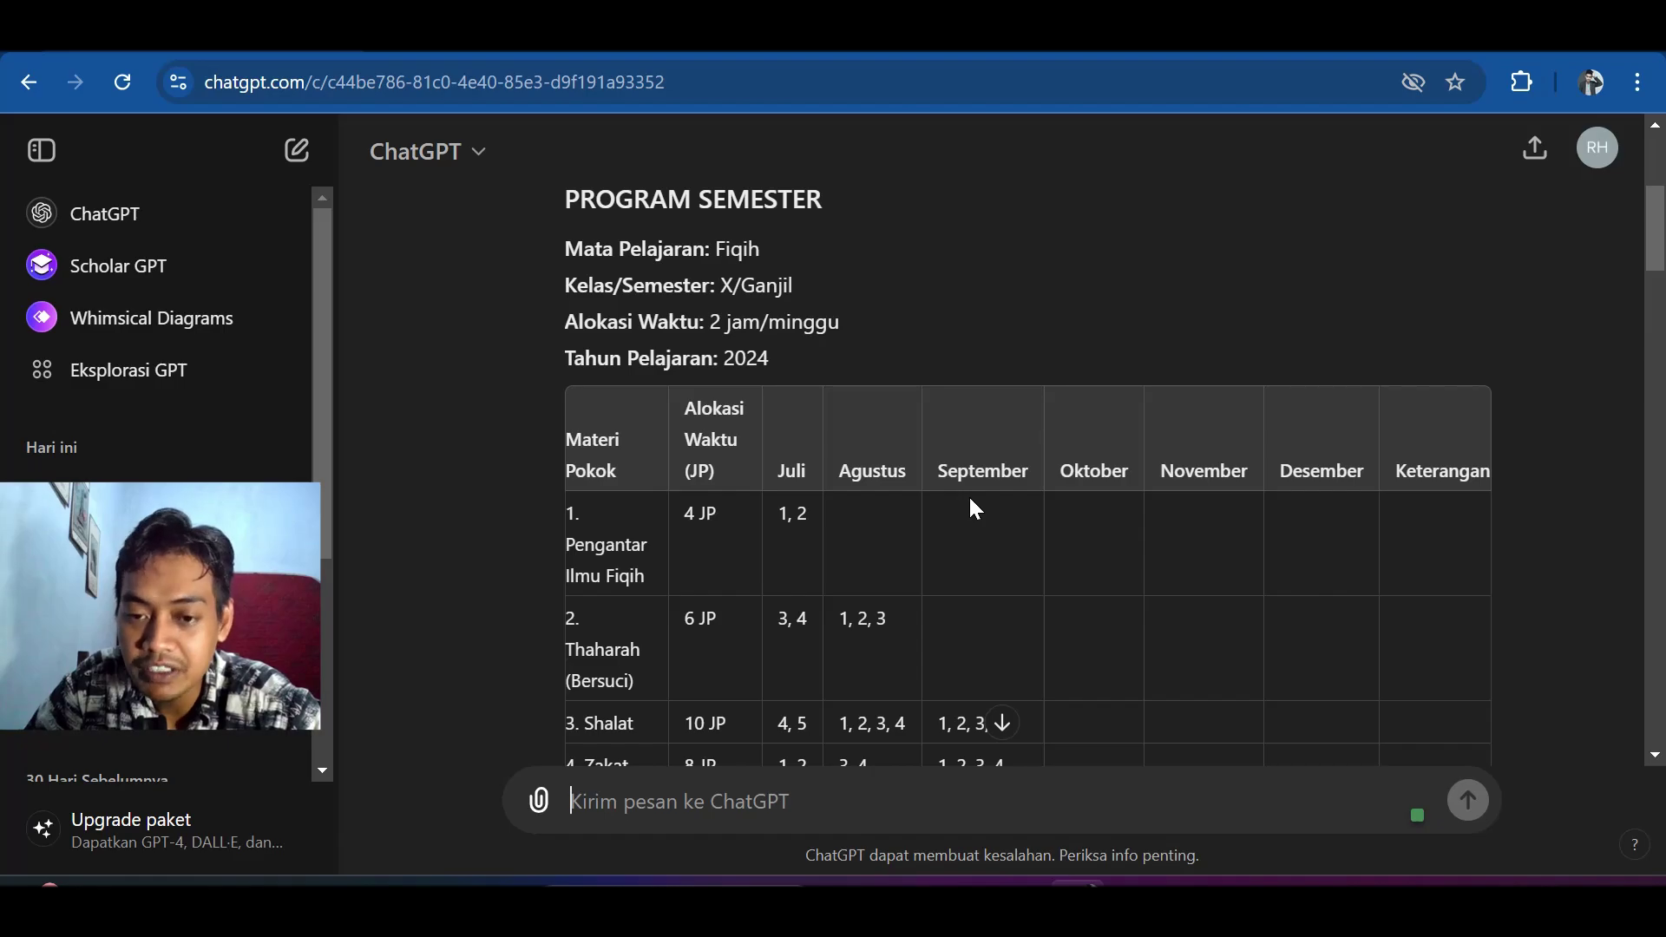
scroll(969, 509, up, 2)
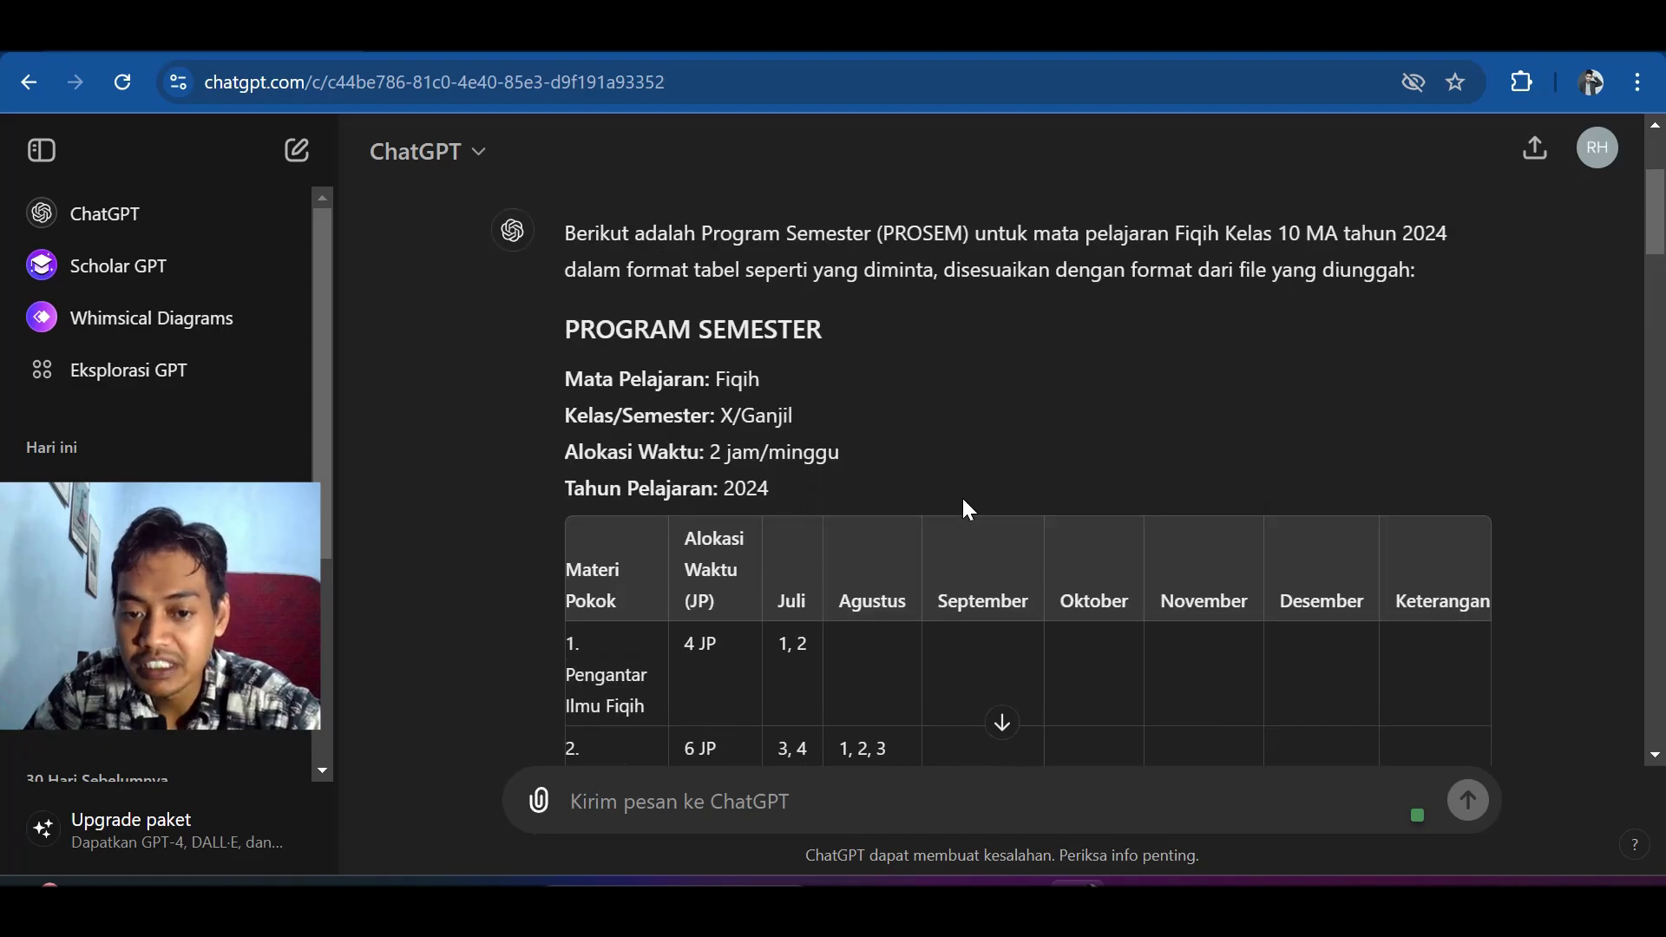
scroll(934, 508, down, 2)
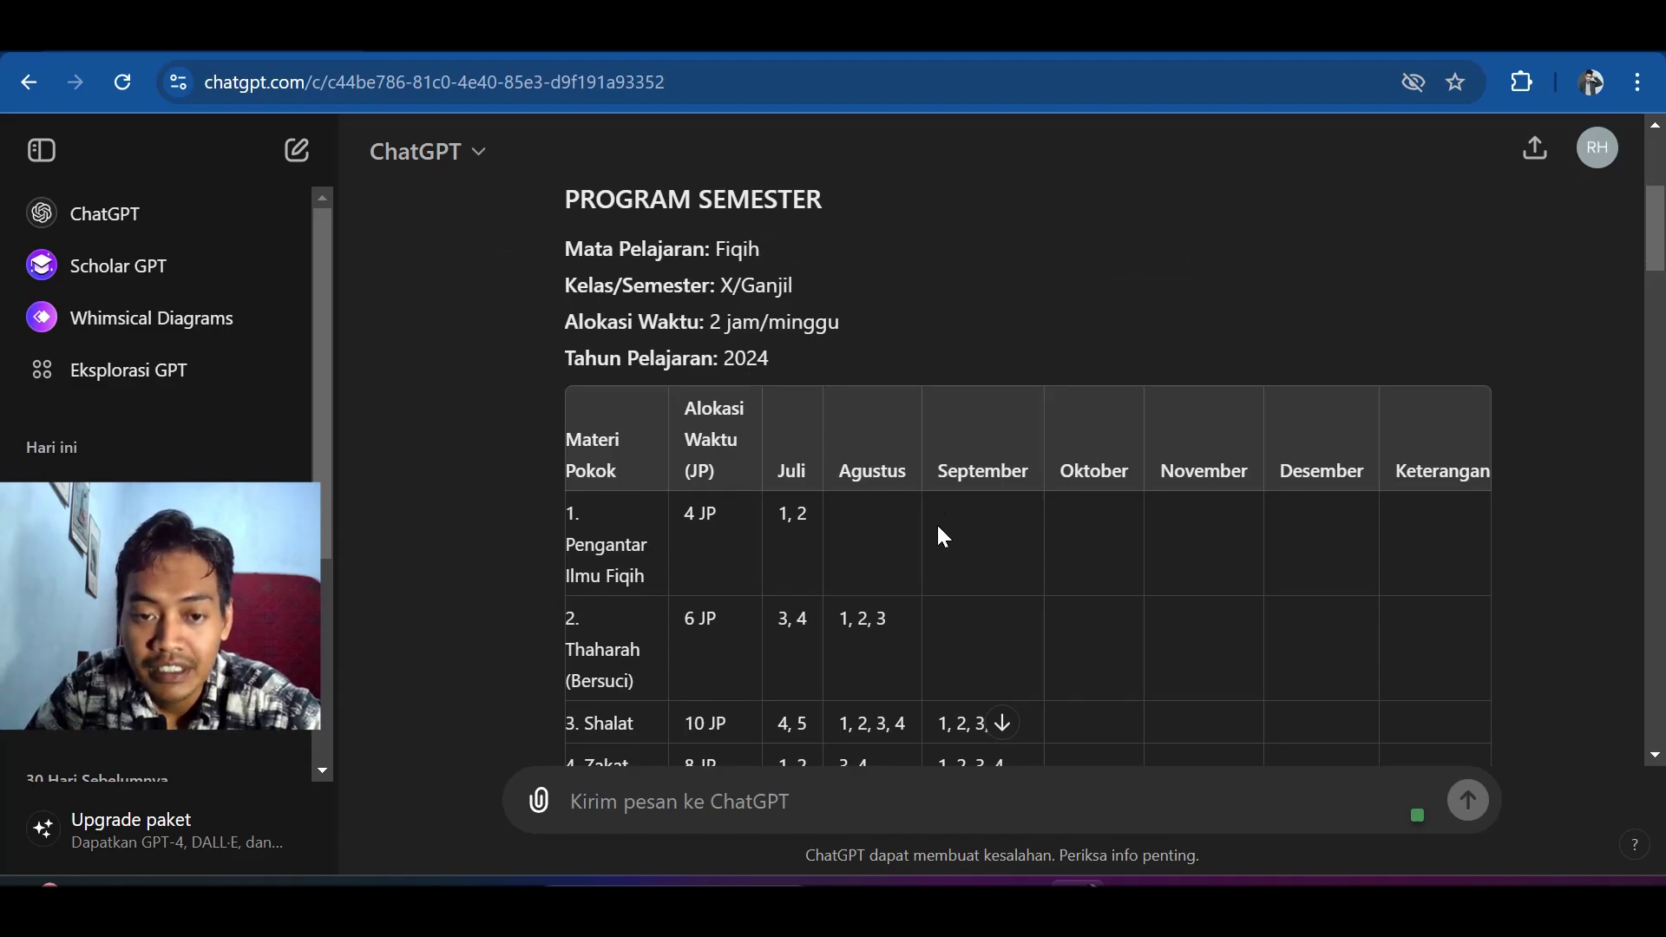
scroll(934, 524, up, 2)
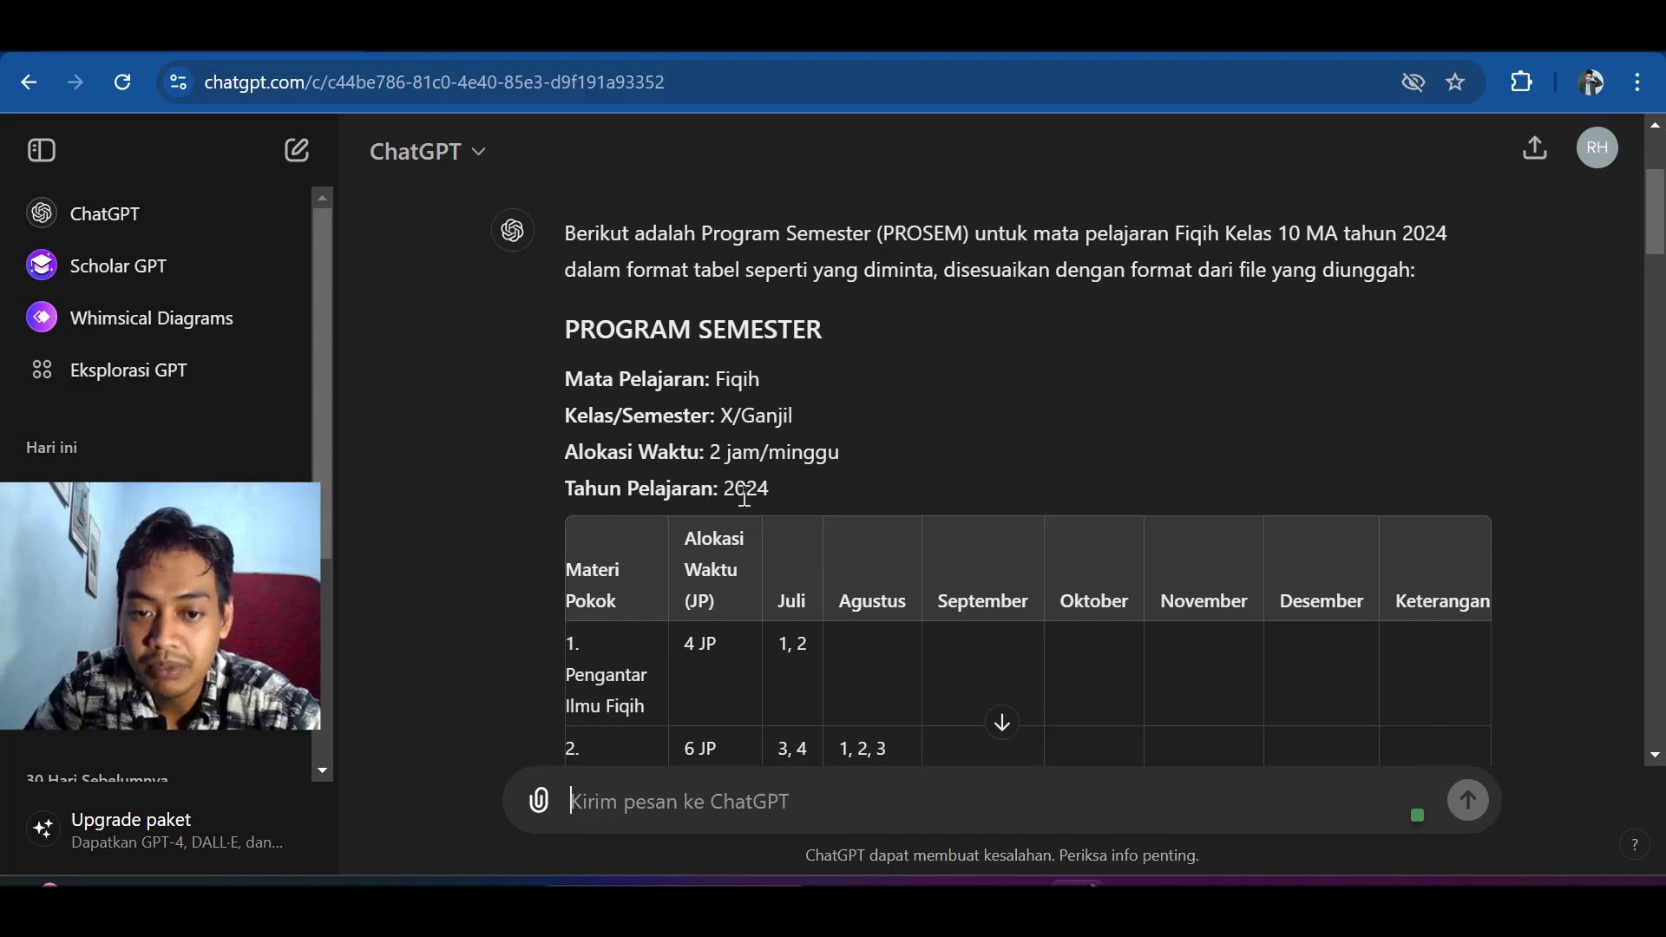
scroll(854, 438, down, 2)
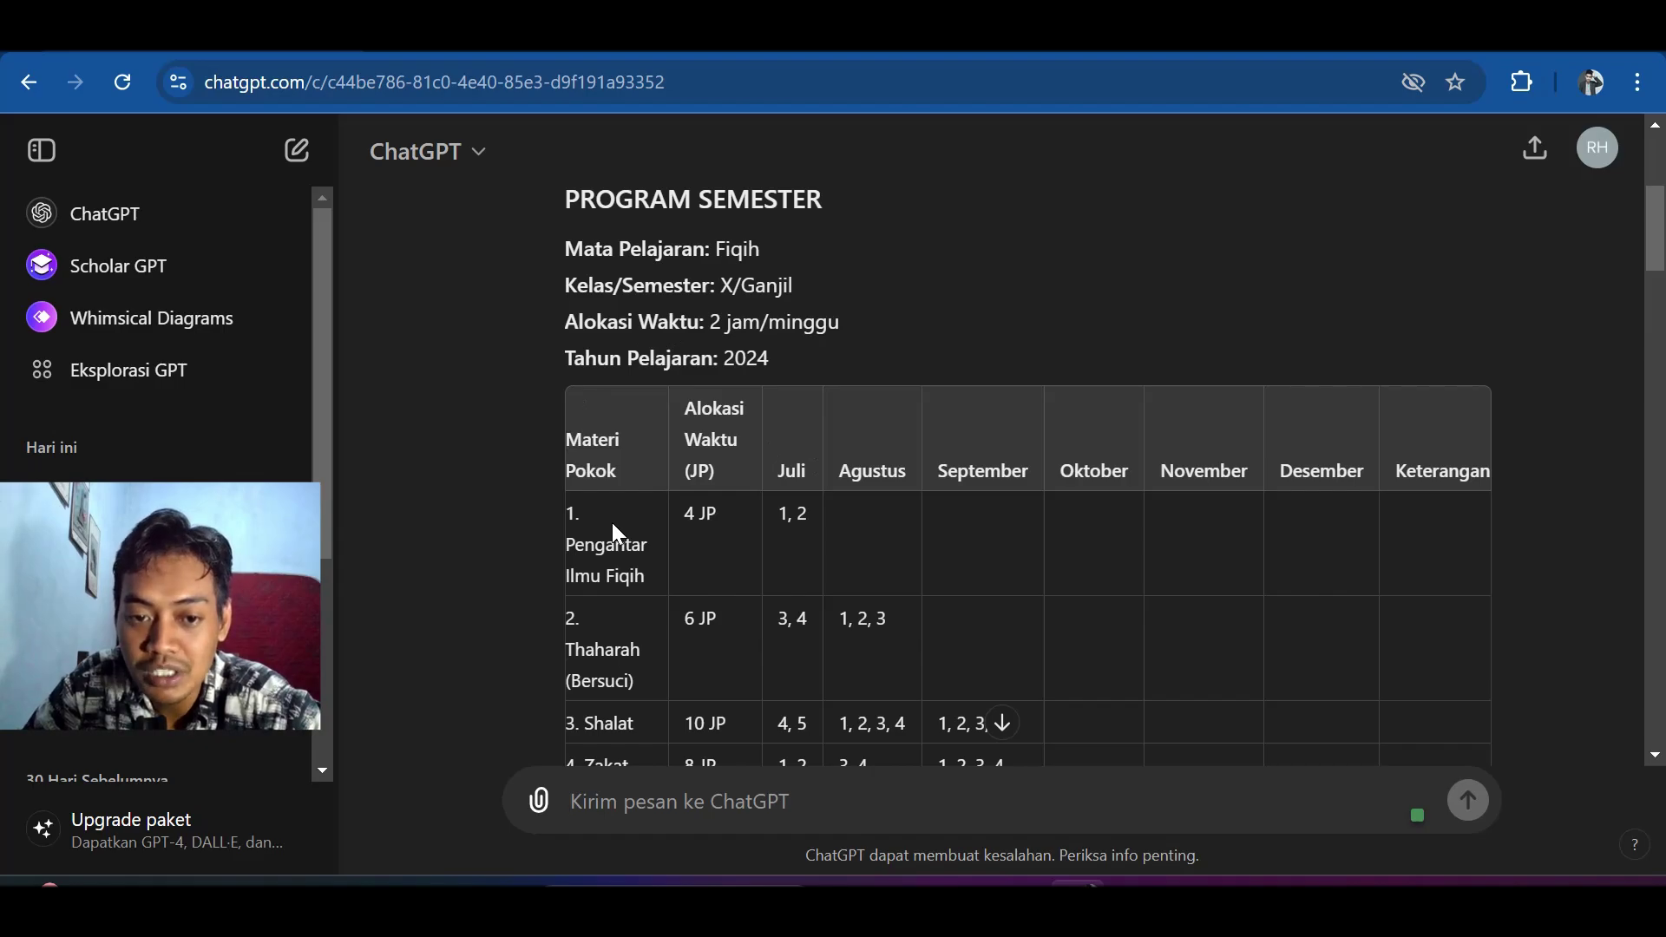
scroll(612, 523, down, 2)
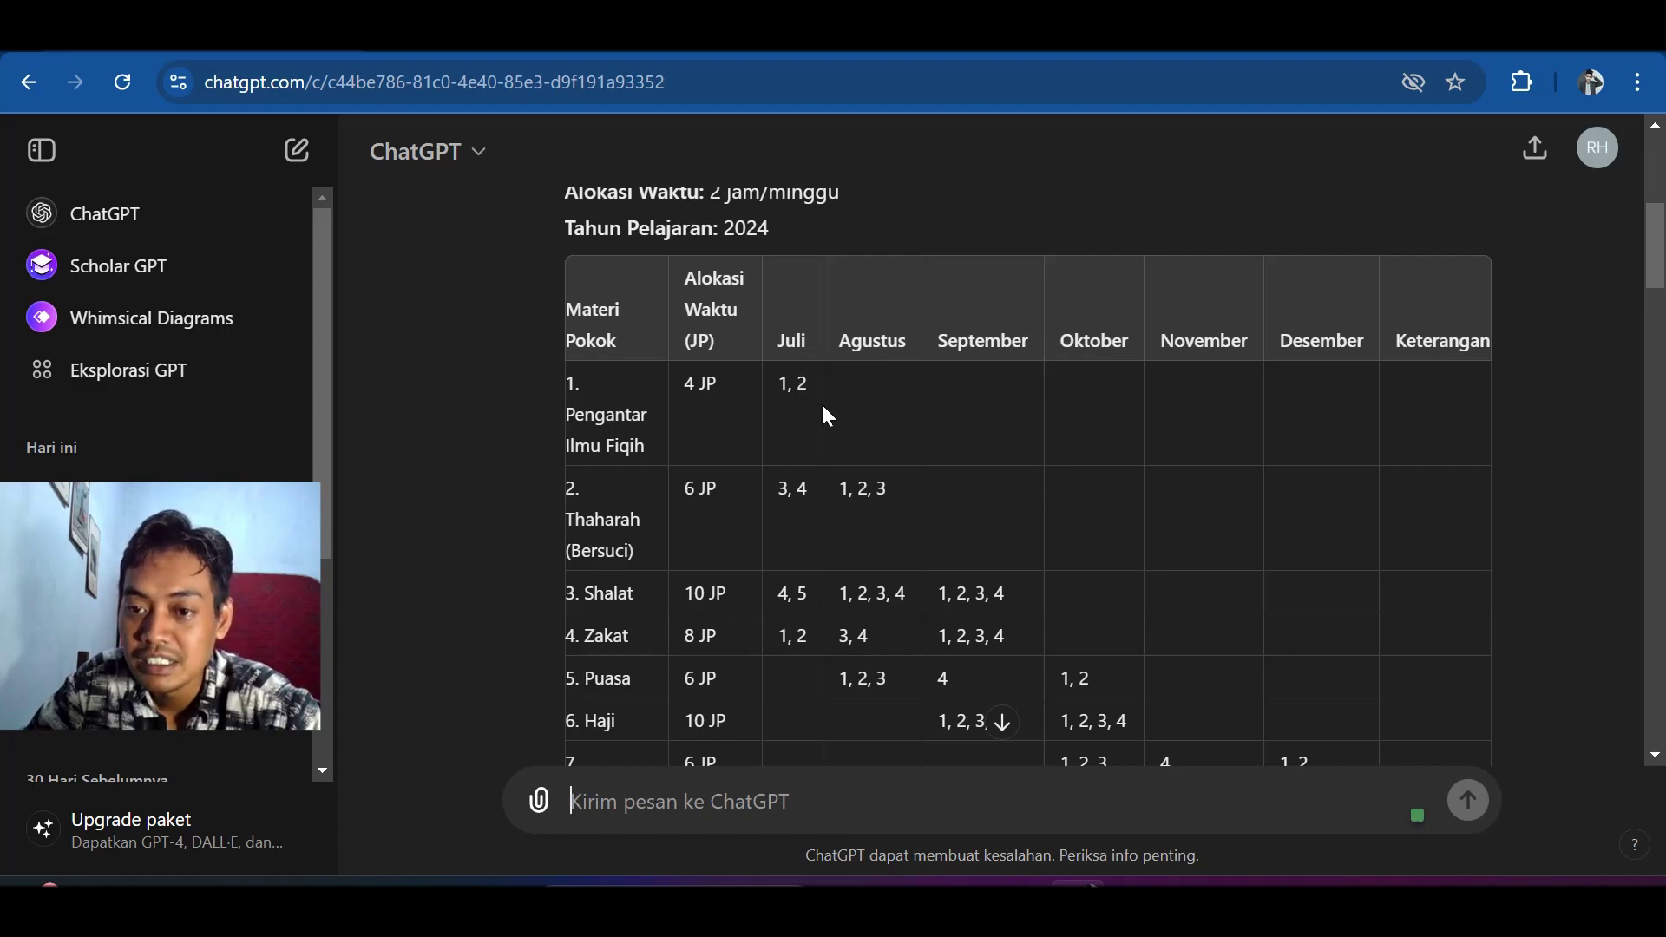
scroll(831, 418, down, 2)
scroll(751, 476, up, 2)
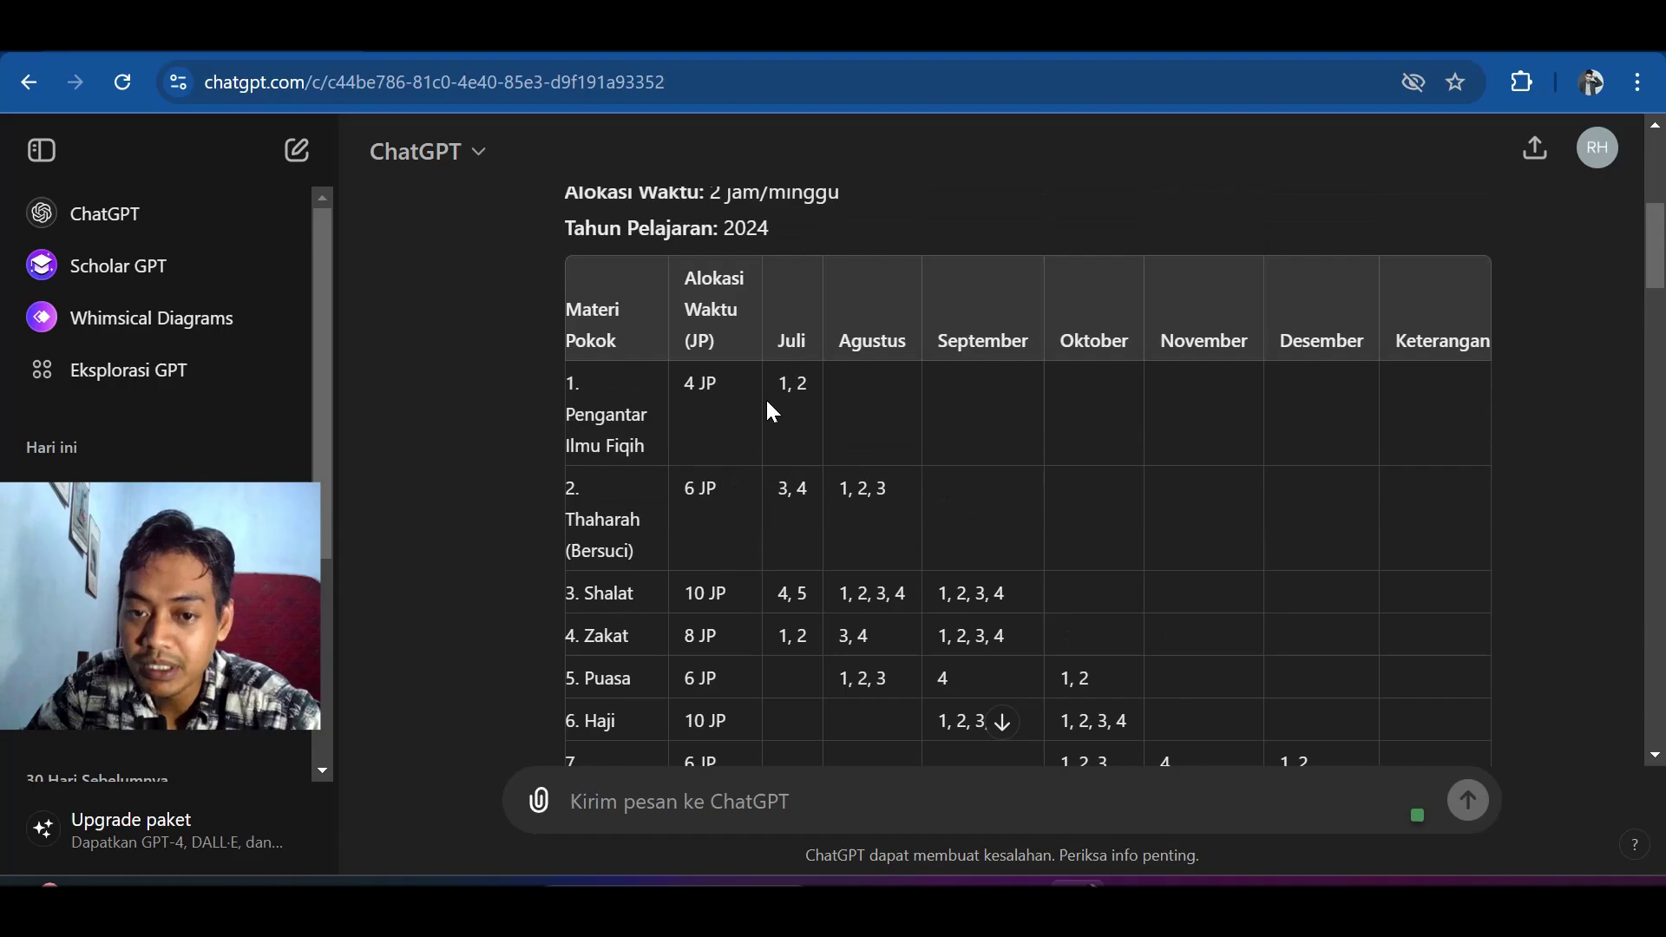
scroll(990, 437, down, 2)
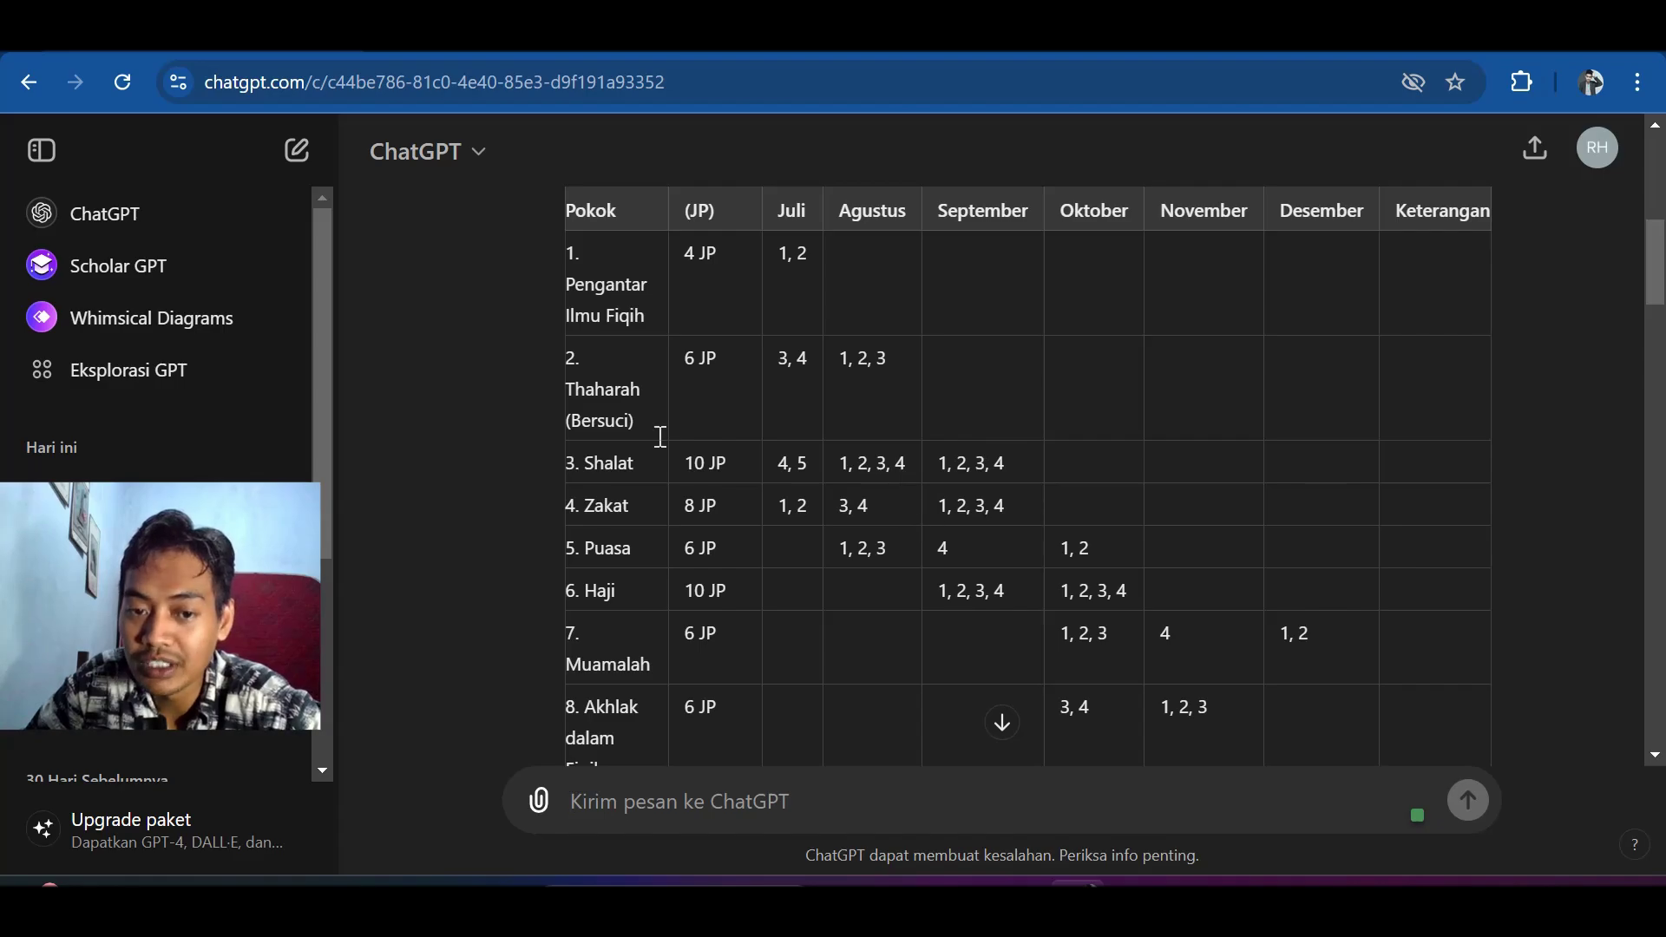
scroll(605, 512, down, 2)
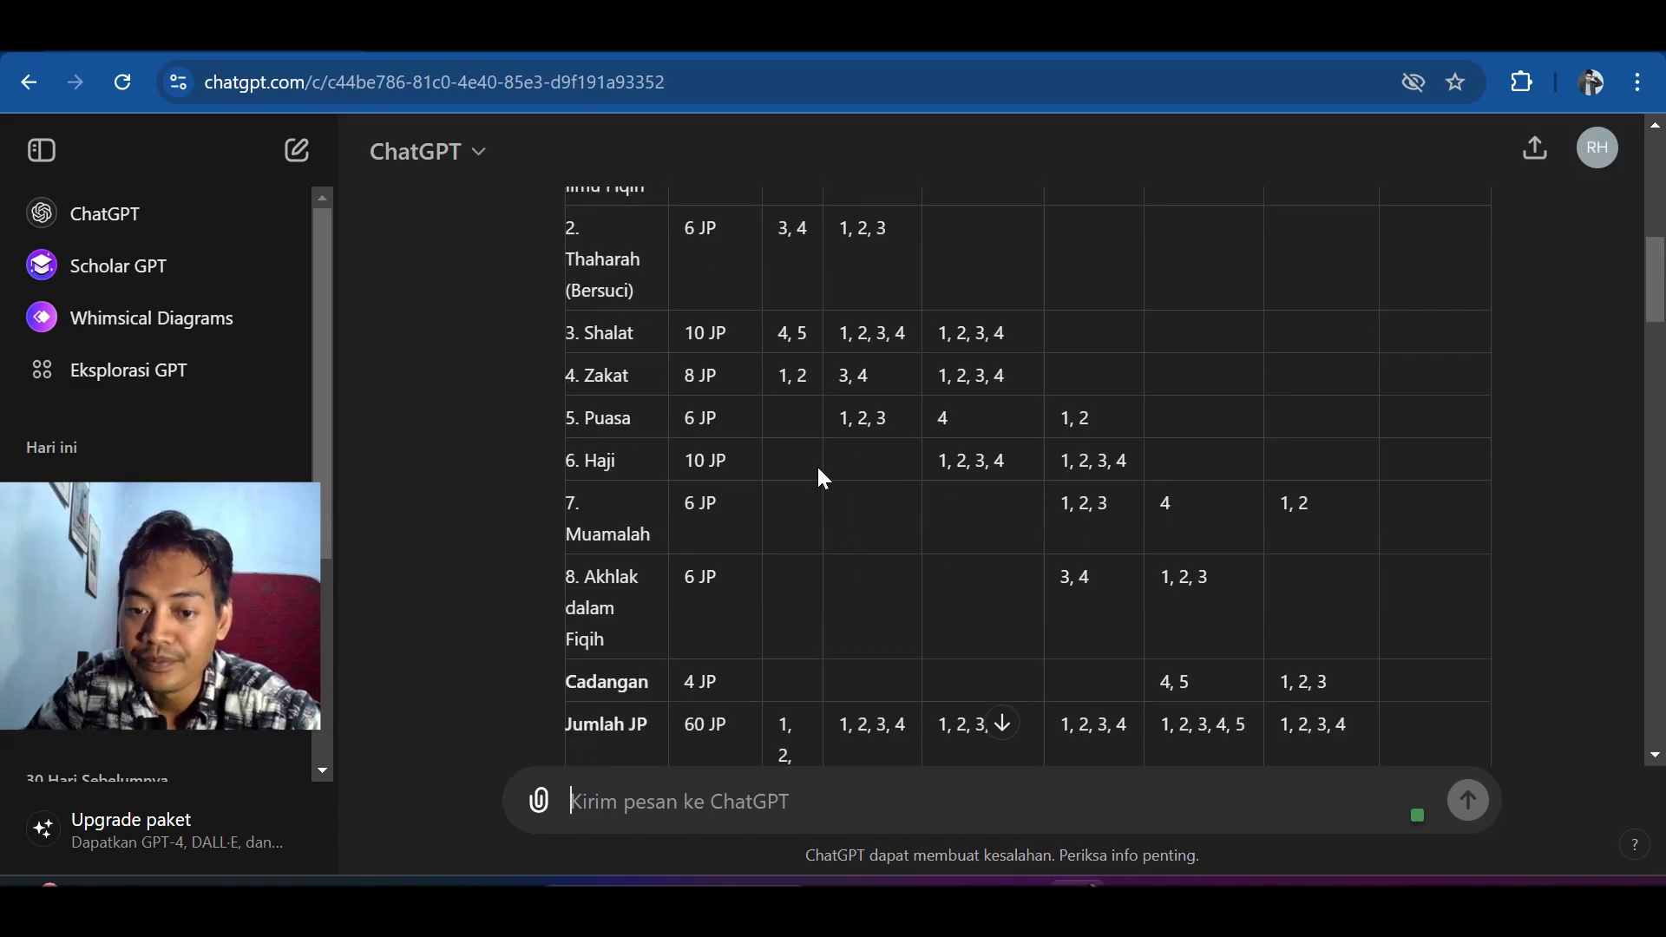
scroll(815, 465, up, 4)
scroll(816, 374, down, 7)
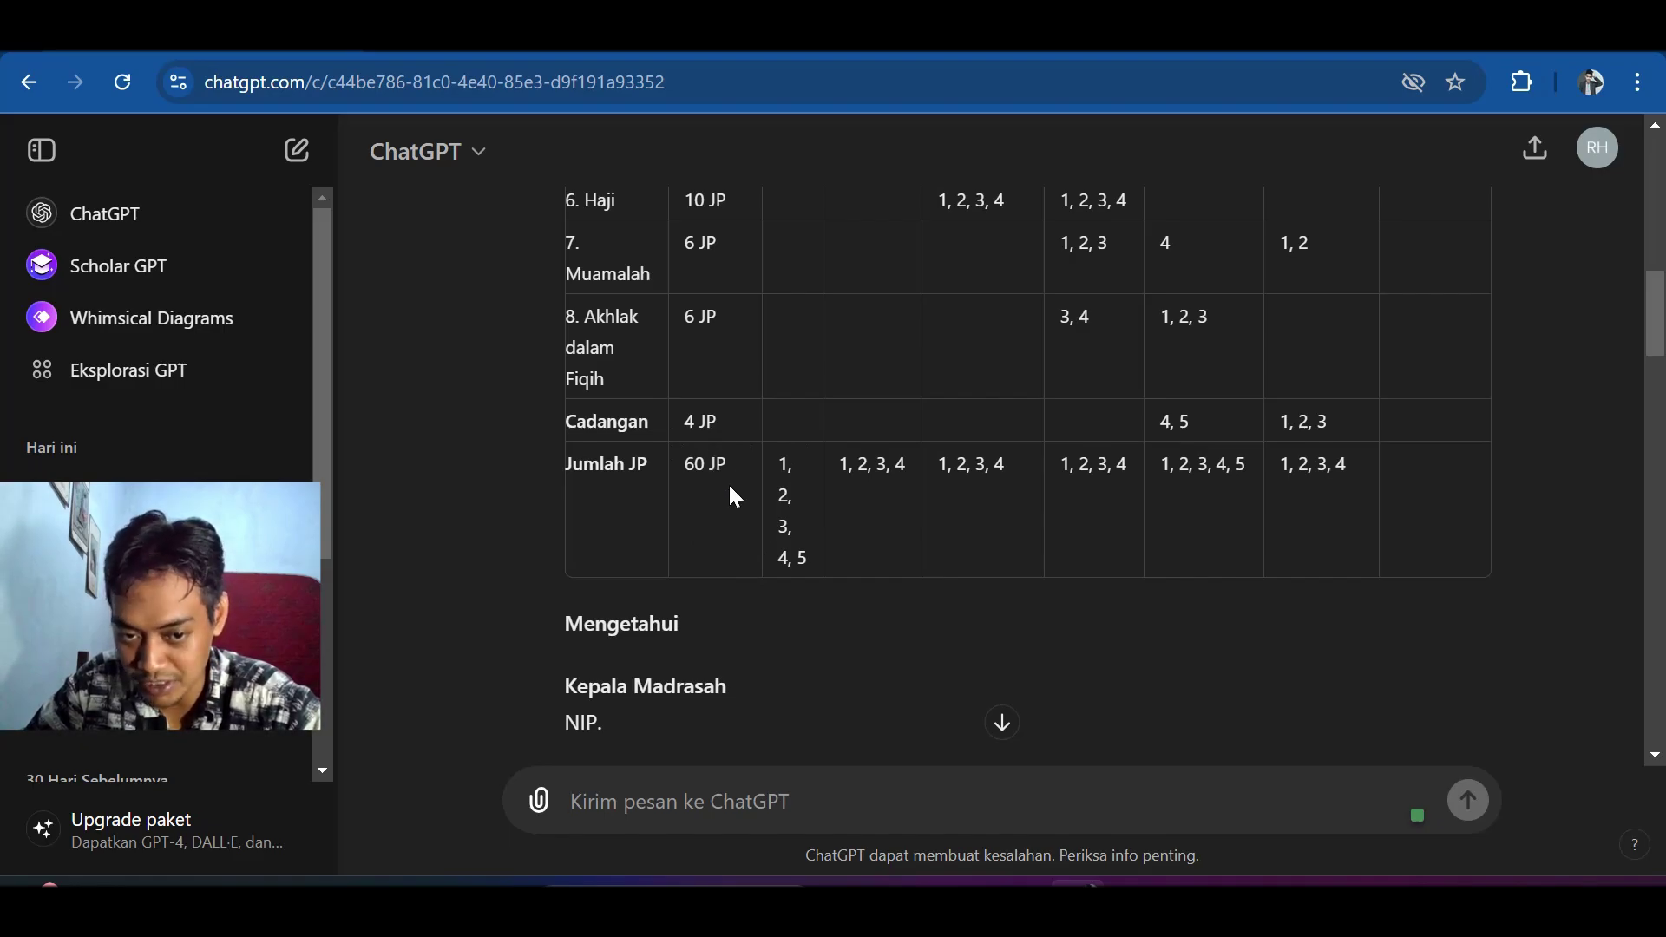
scroll(693, 543, up, 8)
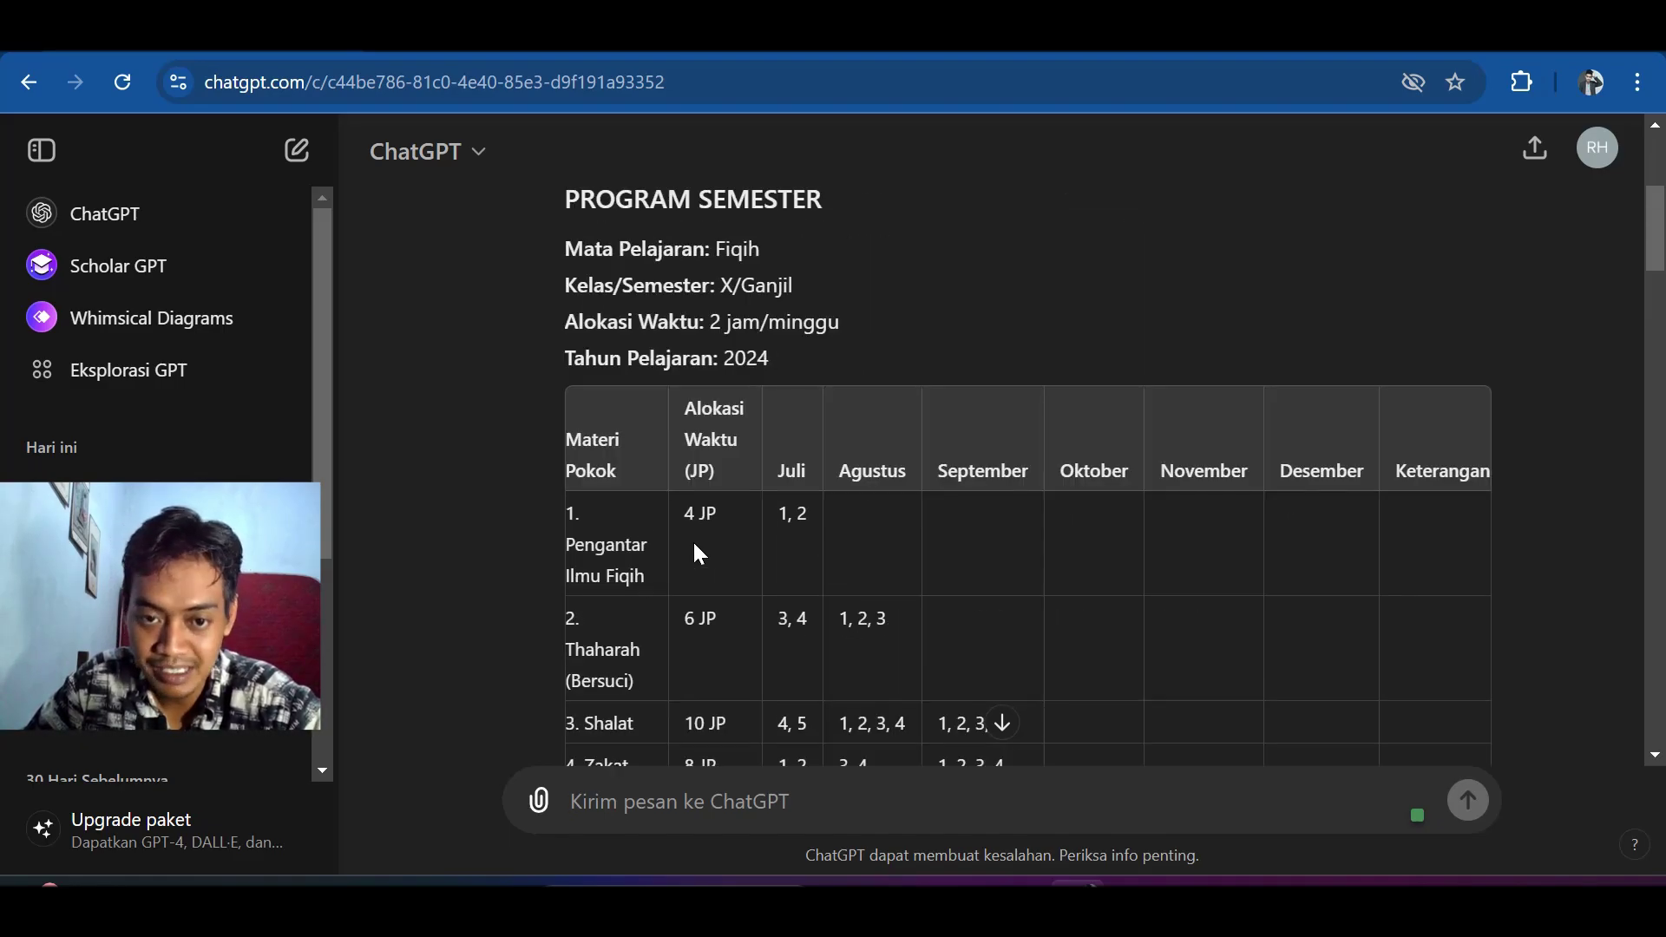
scroll(699, 553, up, 3)
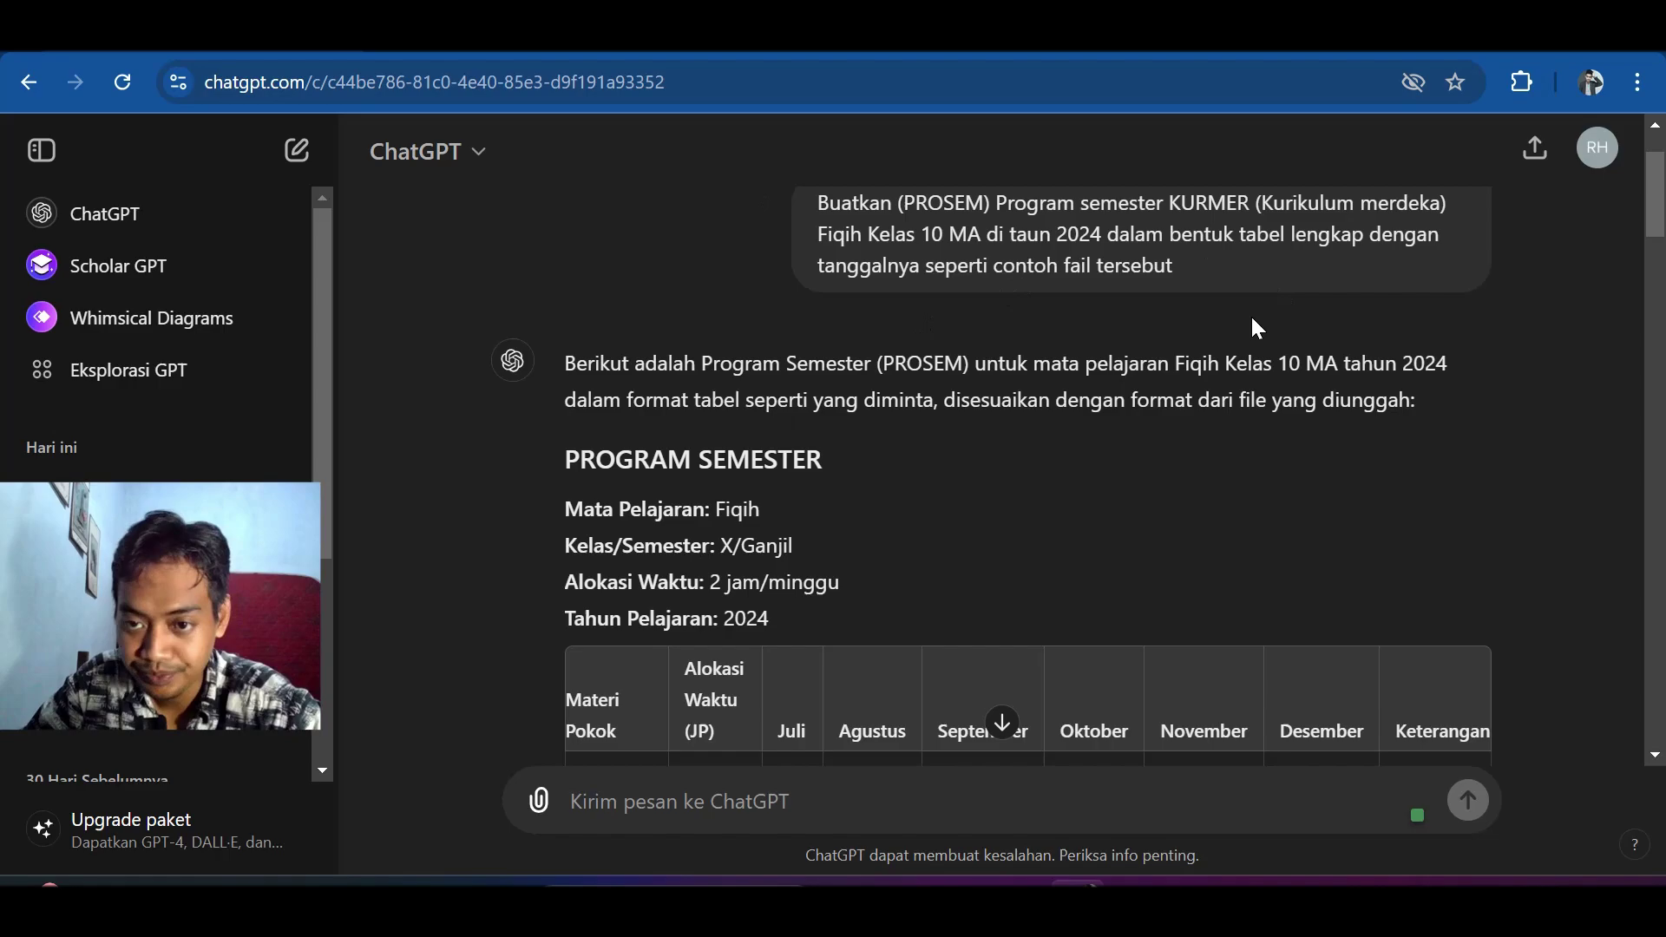
Step: Check the generated Fiqih table's JP allocation and week numbers from Juli to Desember, from the first topic through the Jumlah JP row
scroll(949, 431, down, 5)
scroll(952, 429, down, 2)
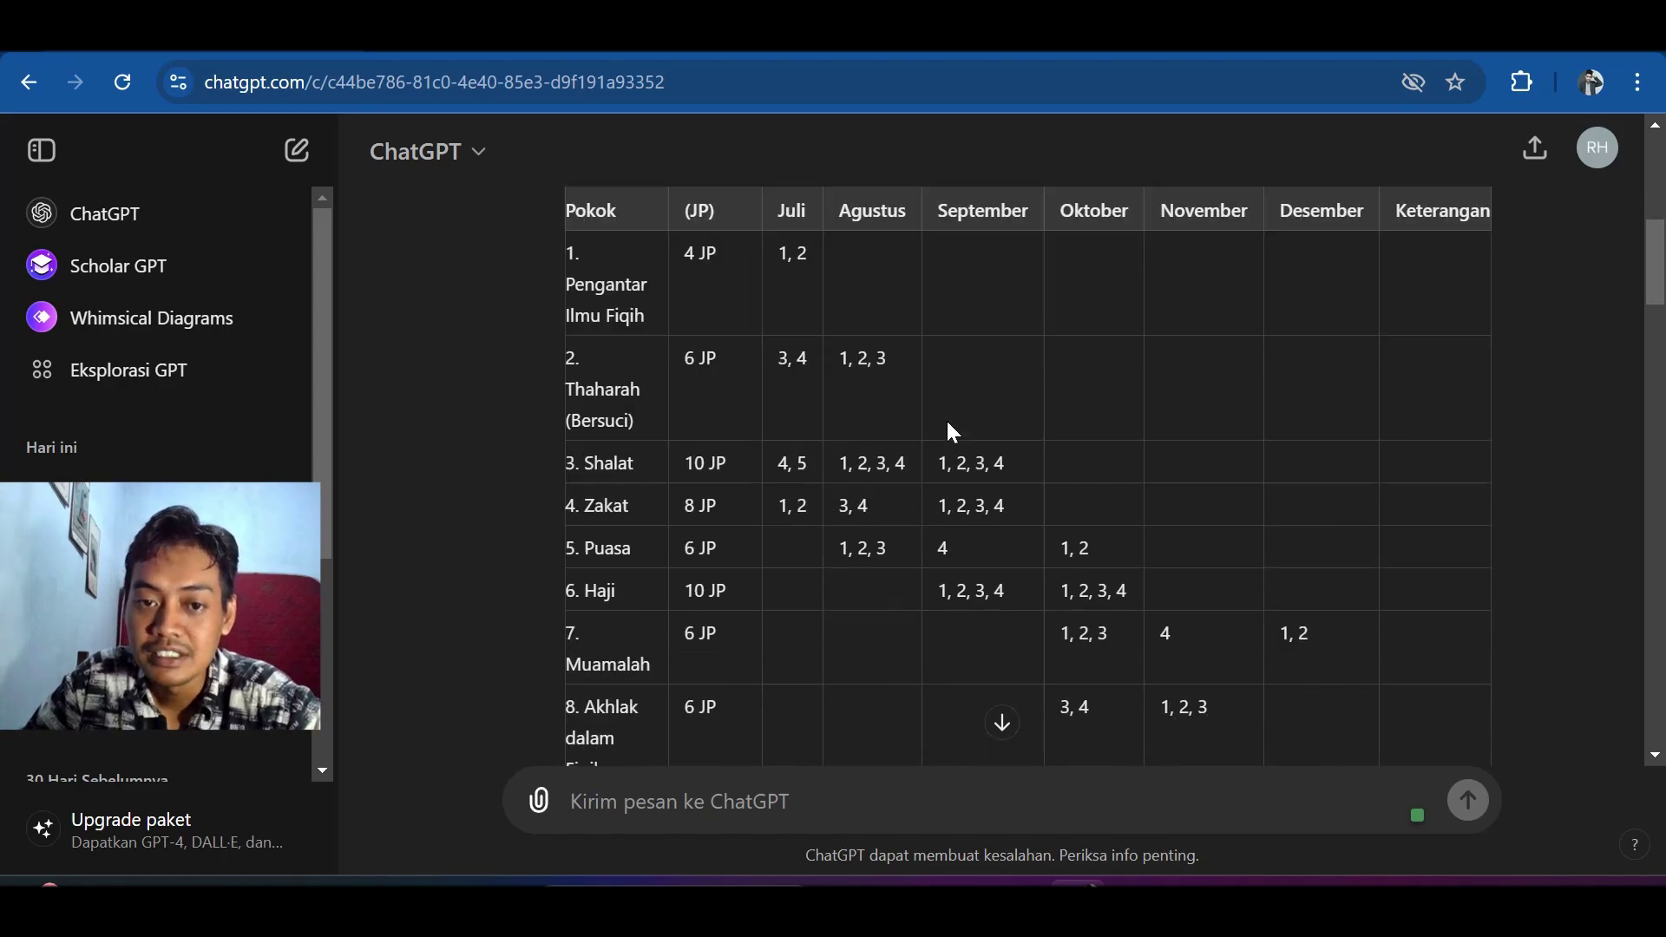
scroll(952, 430, down, 3)
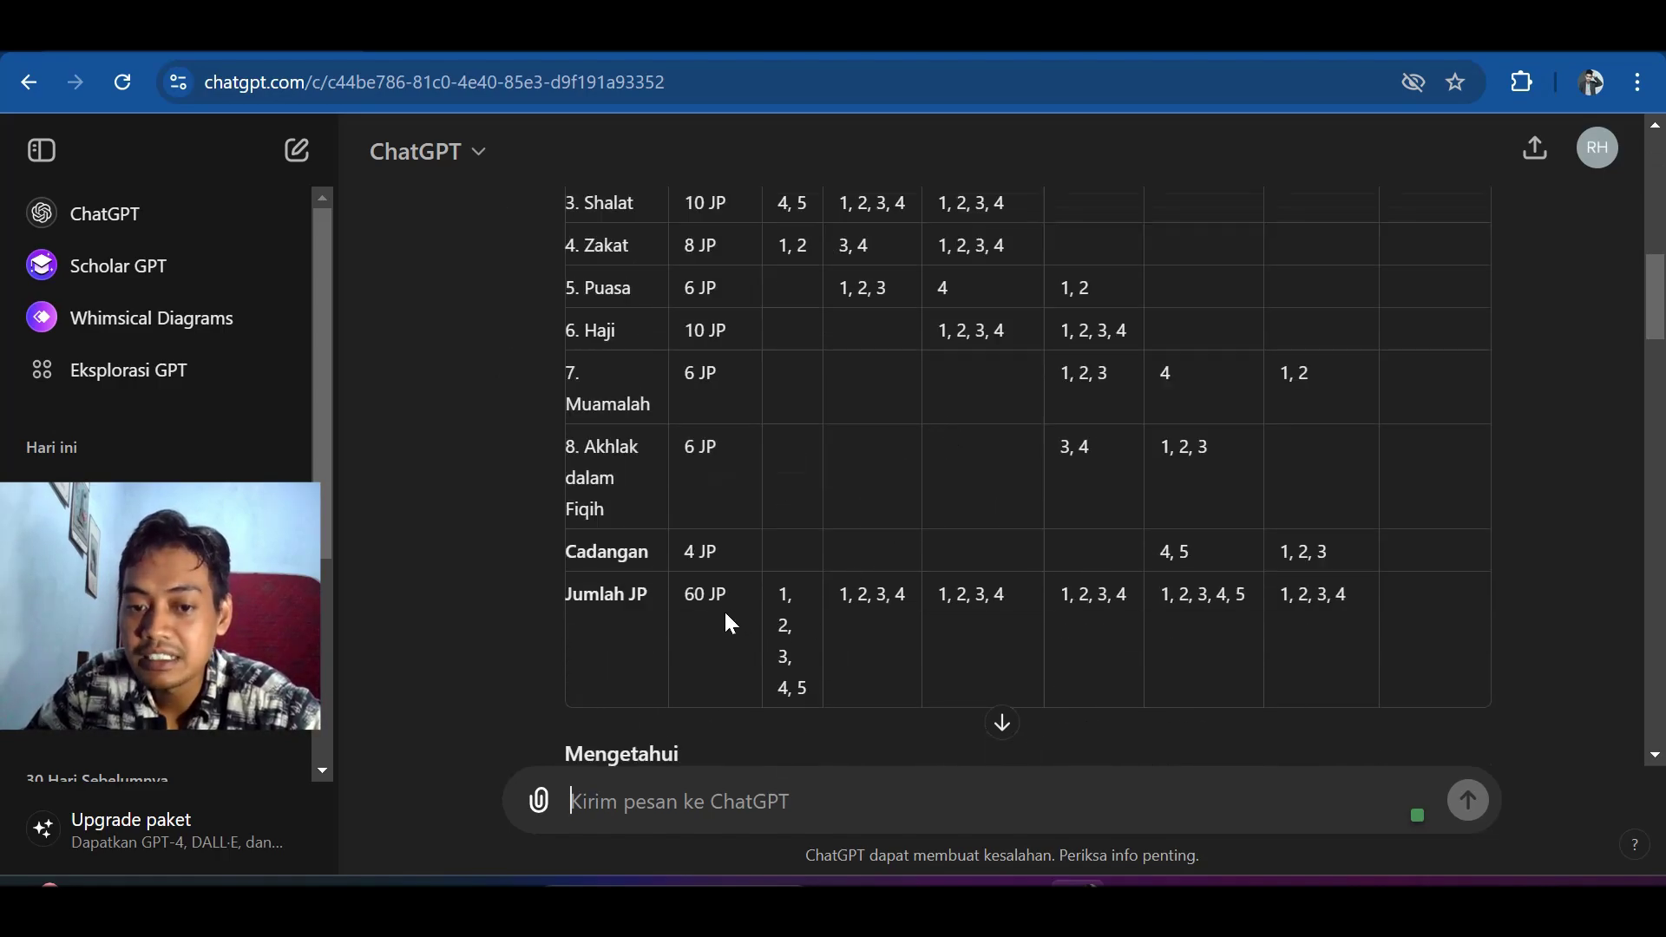
scroll(899, 540, up, 3)
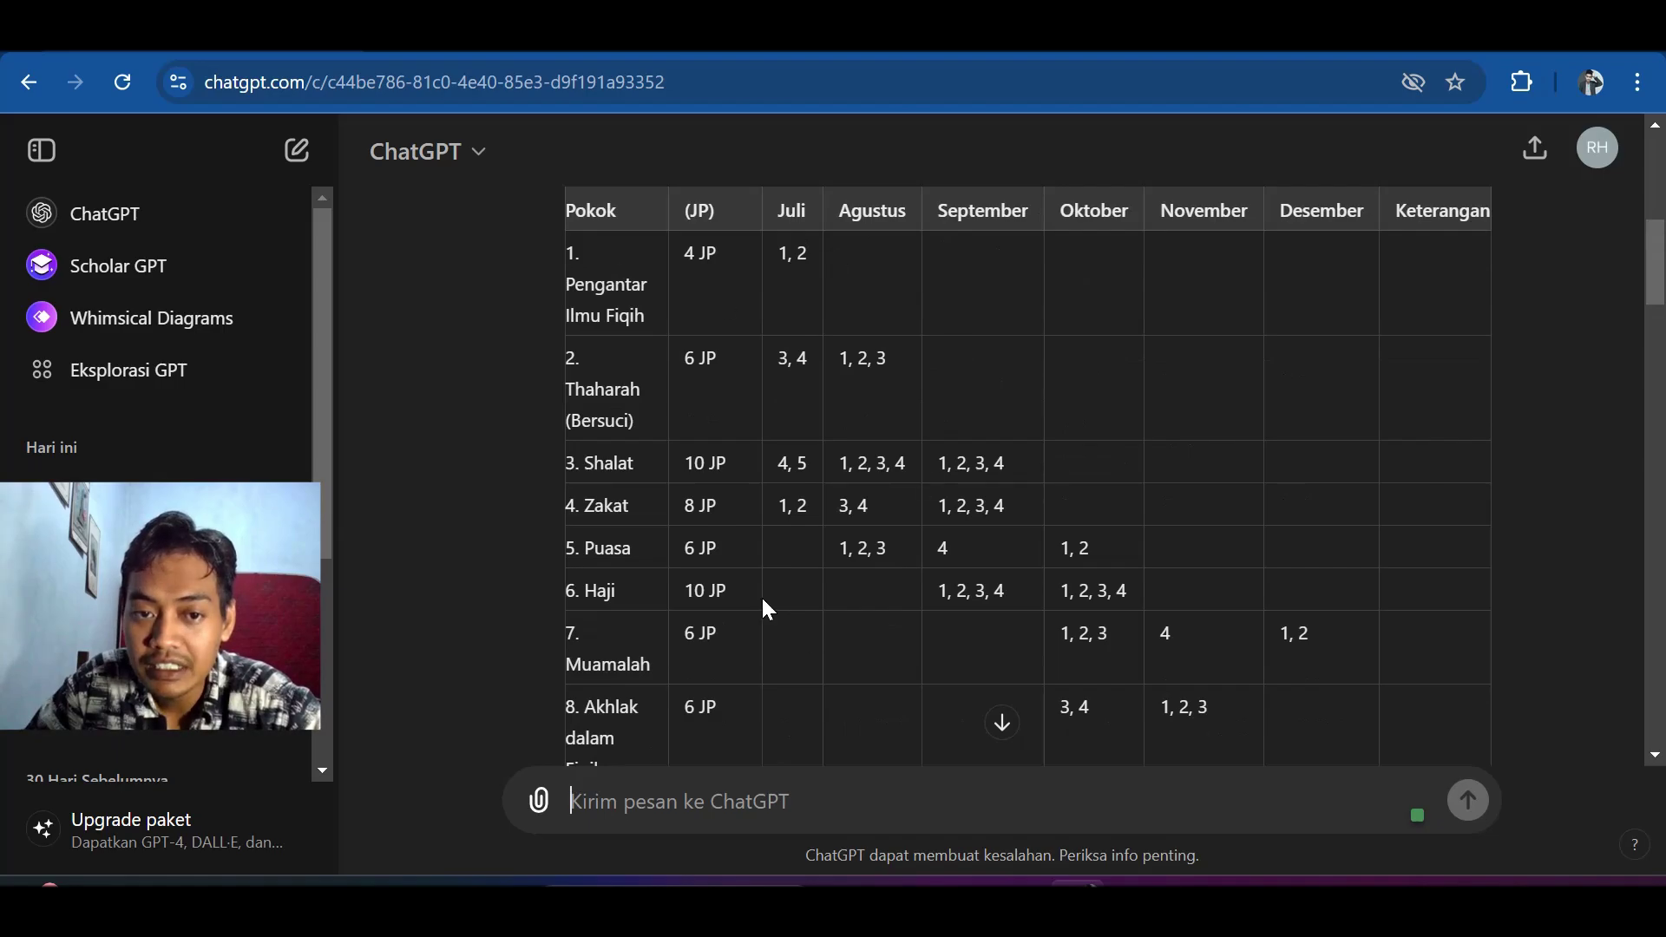
scroll(766, 608, up, 2)
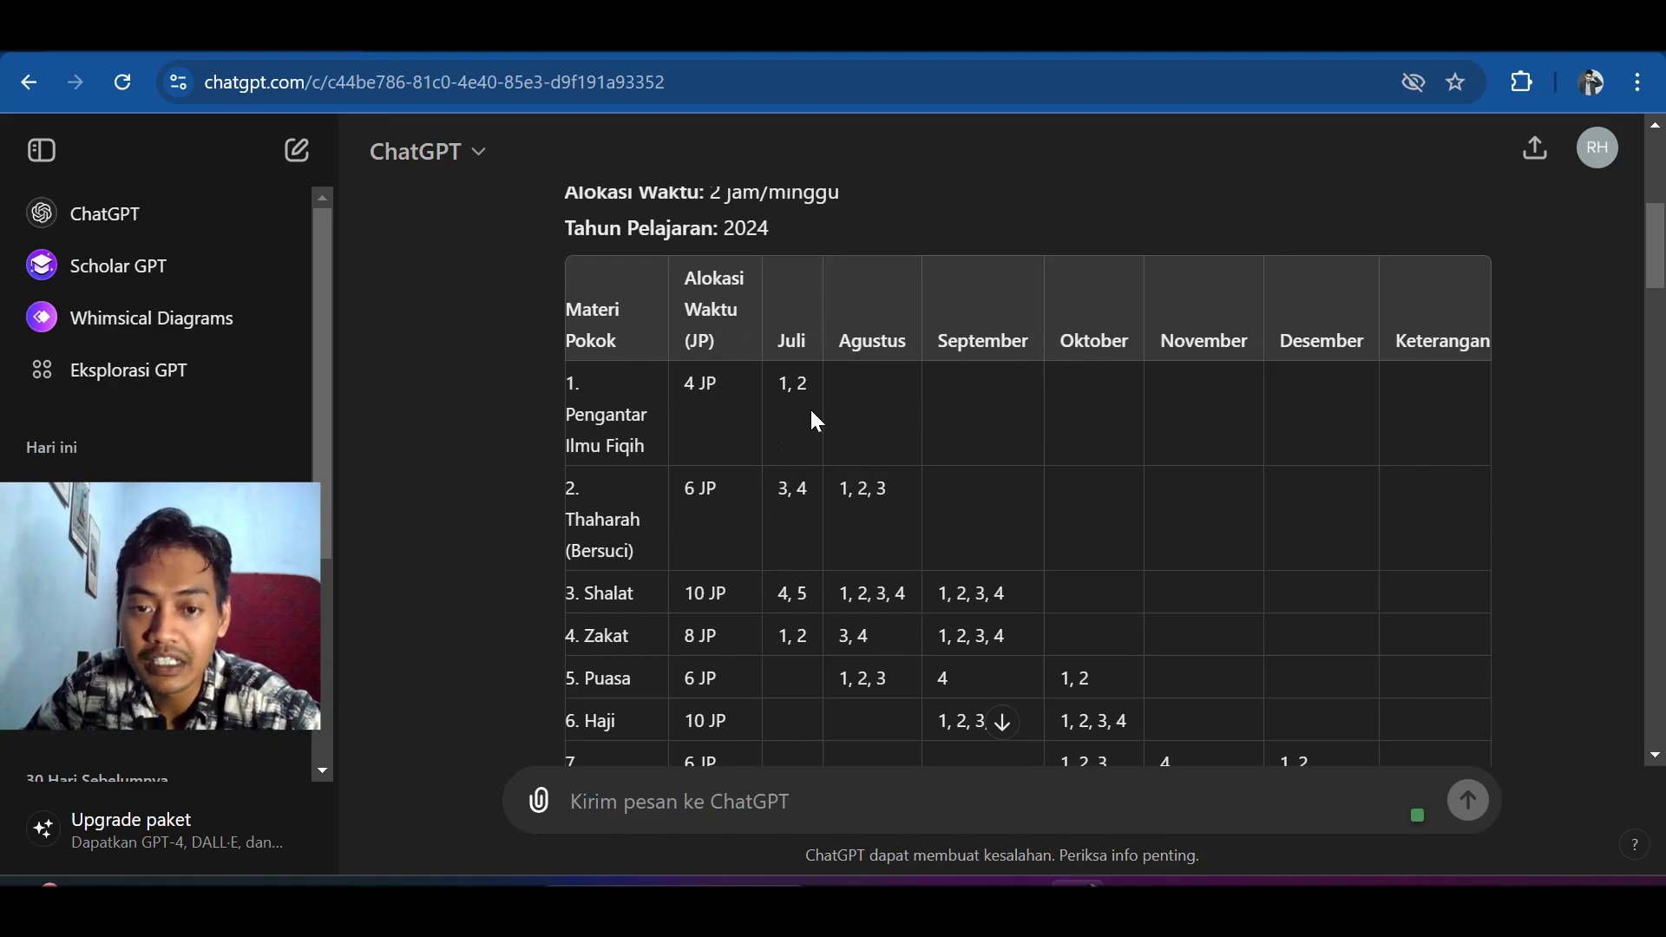
scroll(813, 414, down, 2)
scroll(862, 589, down, 3)
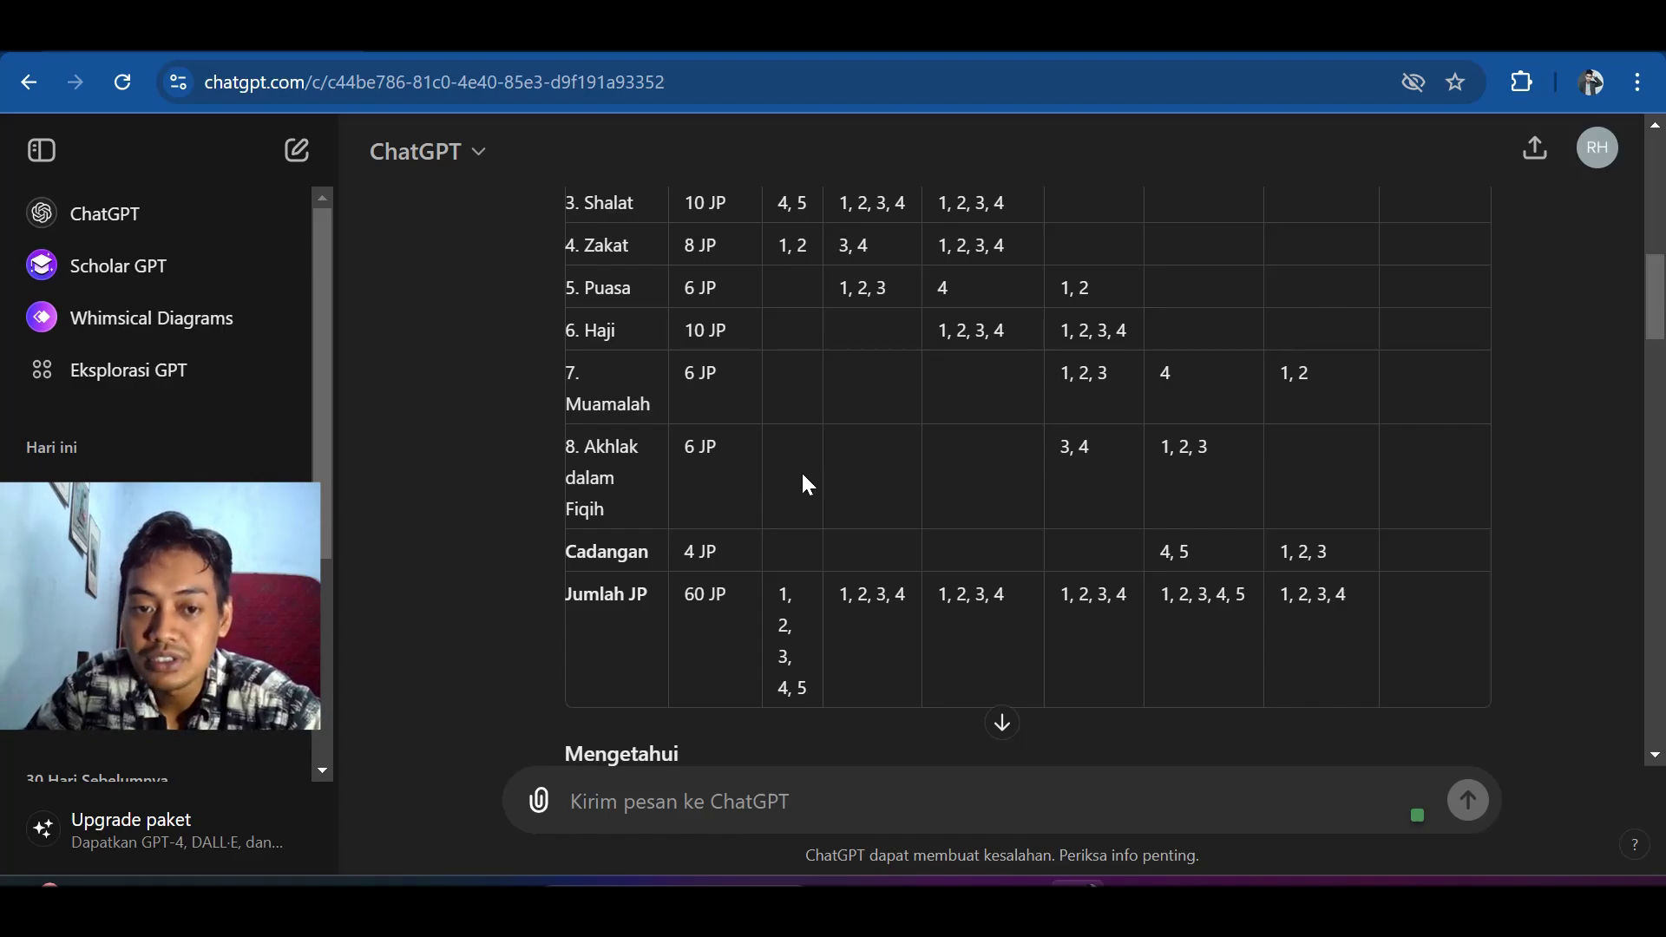
scroll(807, 485, up, 2)
scroll(800, 472, up, 2)
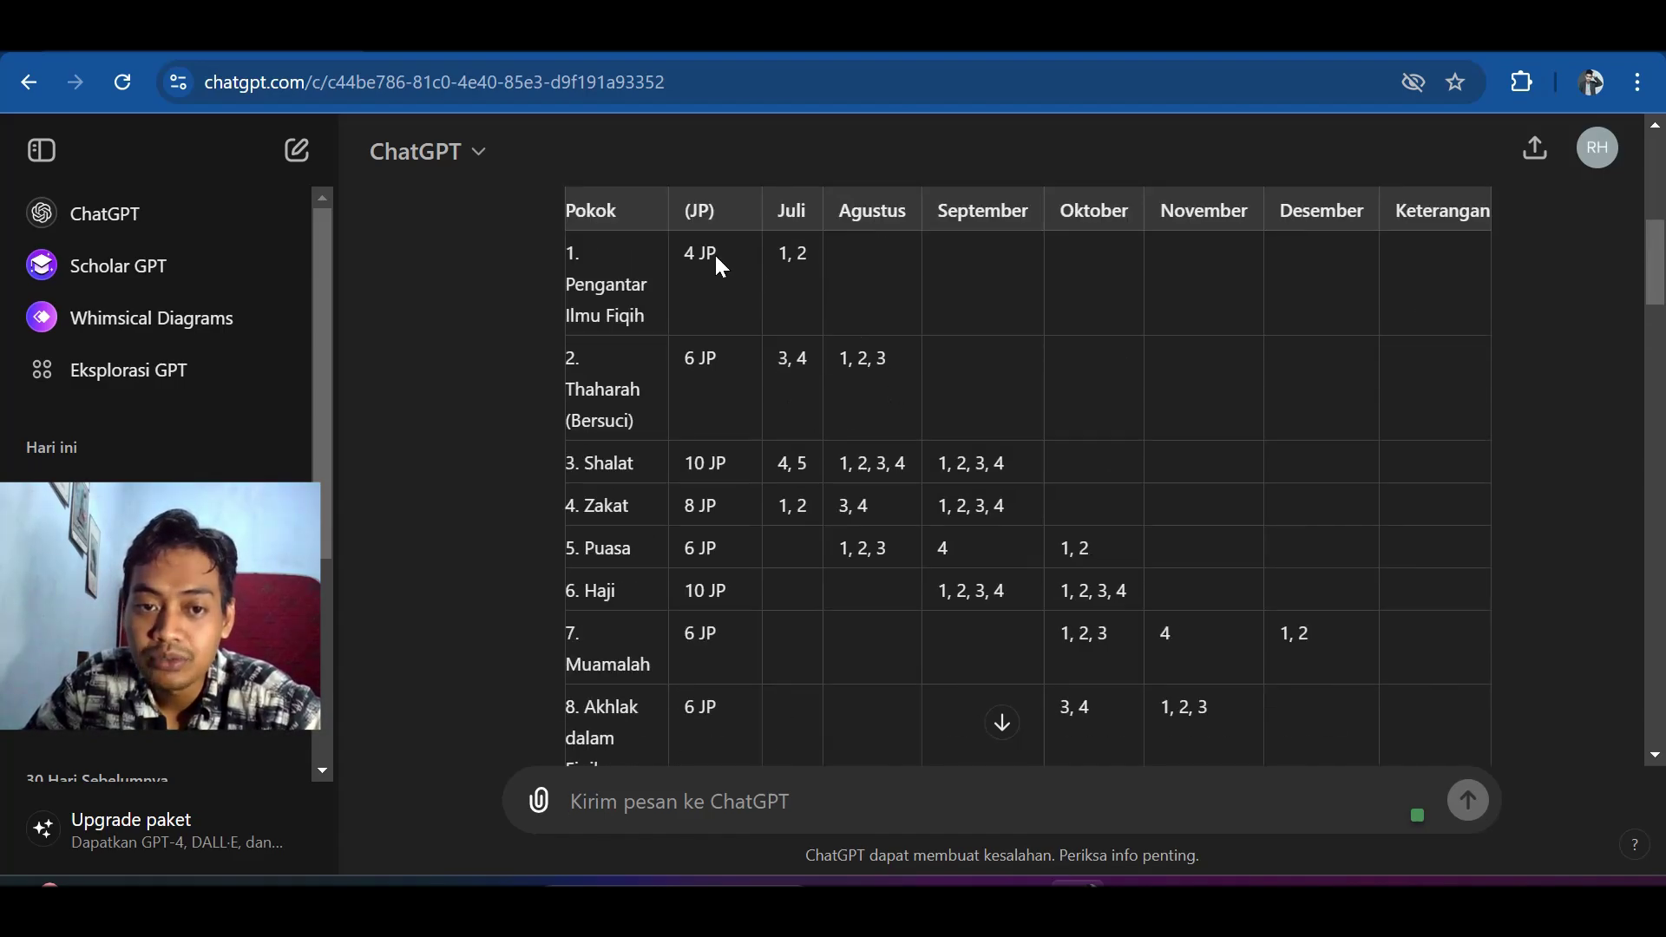
scroll(606, 262, up, 1)
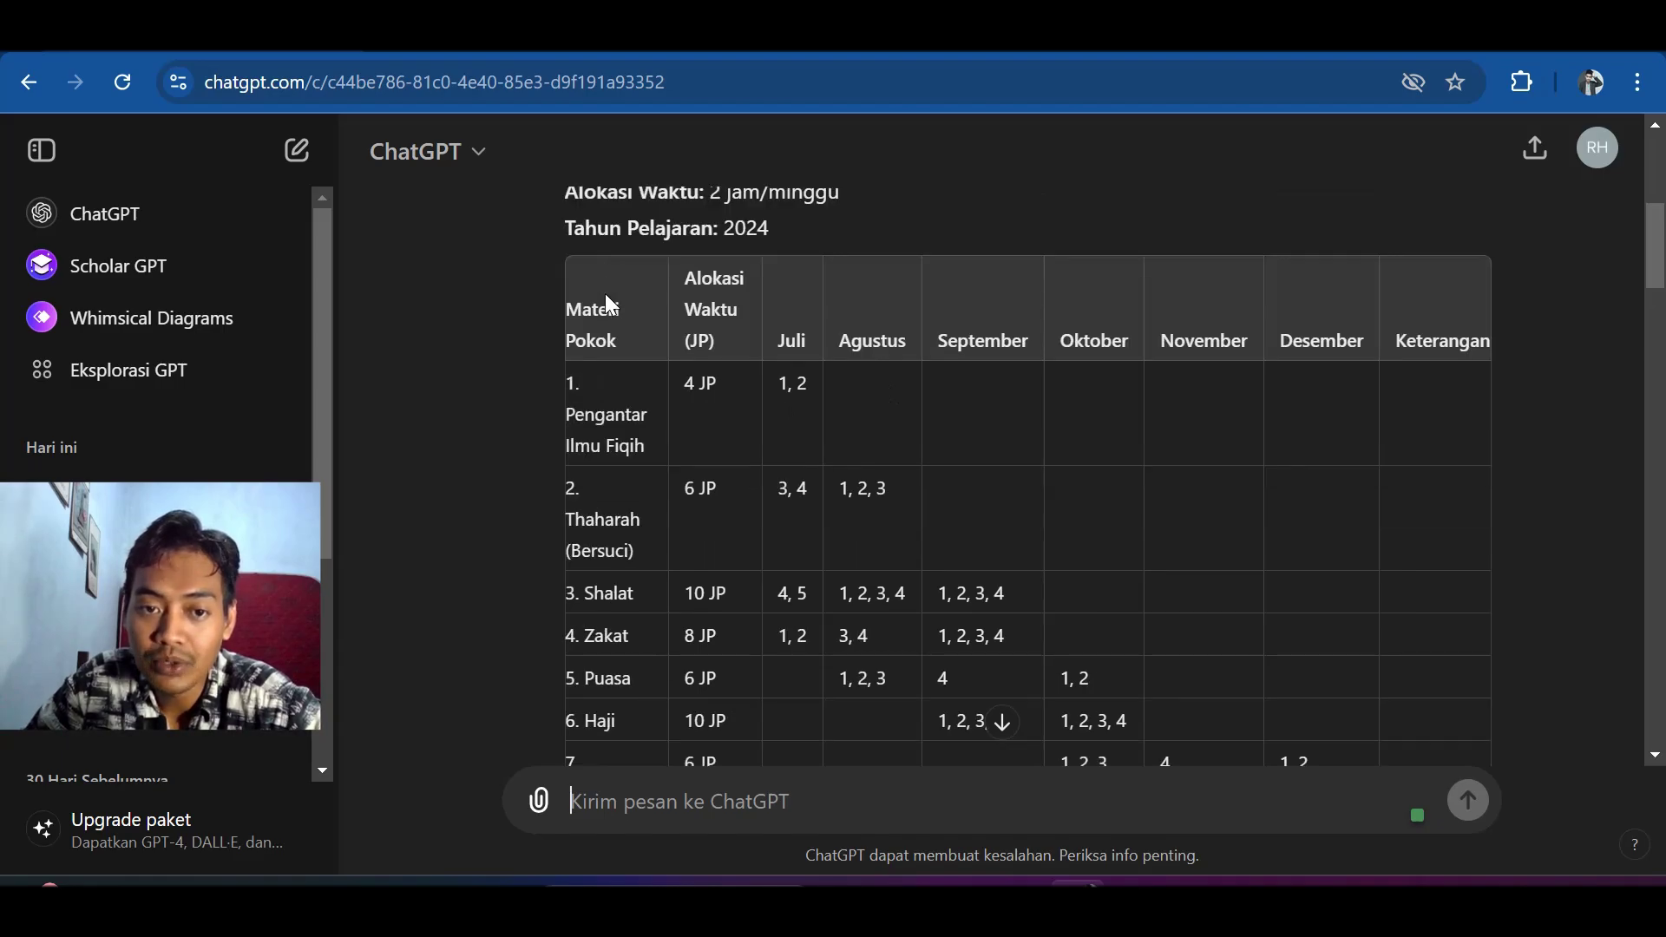
Step: Go over the Materi Pokok topics, the Cadangan and Jumlah JP rows, the signature block and the subject details of the first Program Semester
scroll(605, 330, down, 4)
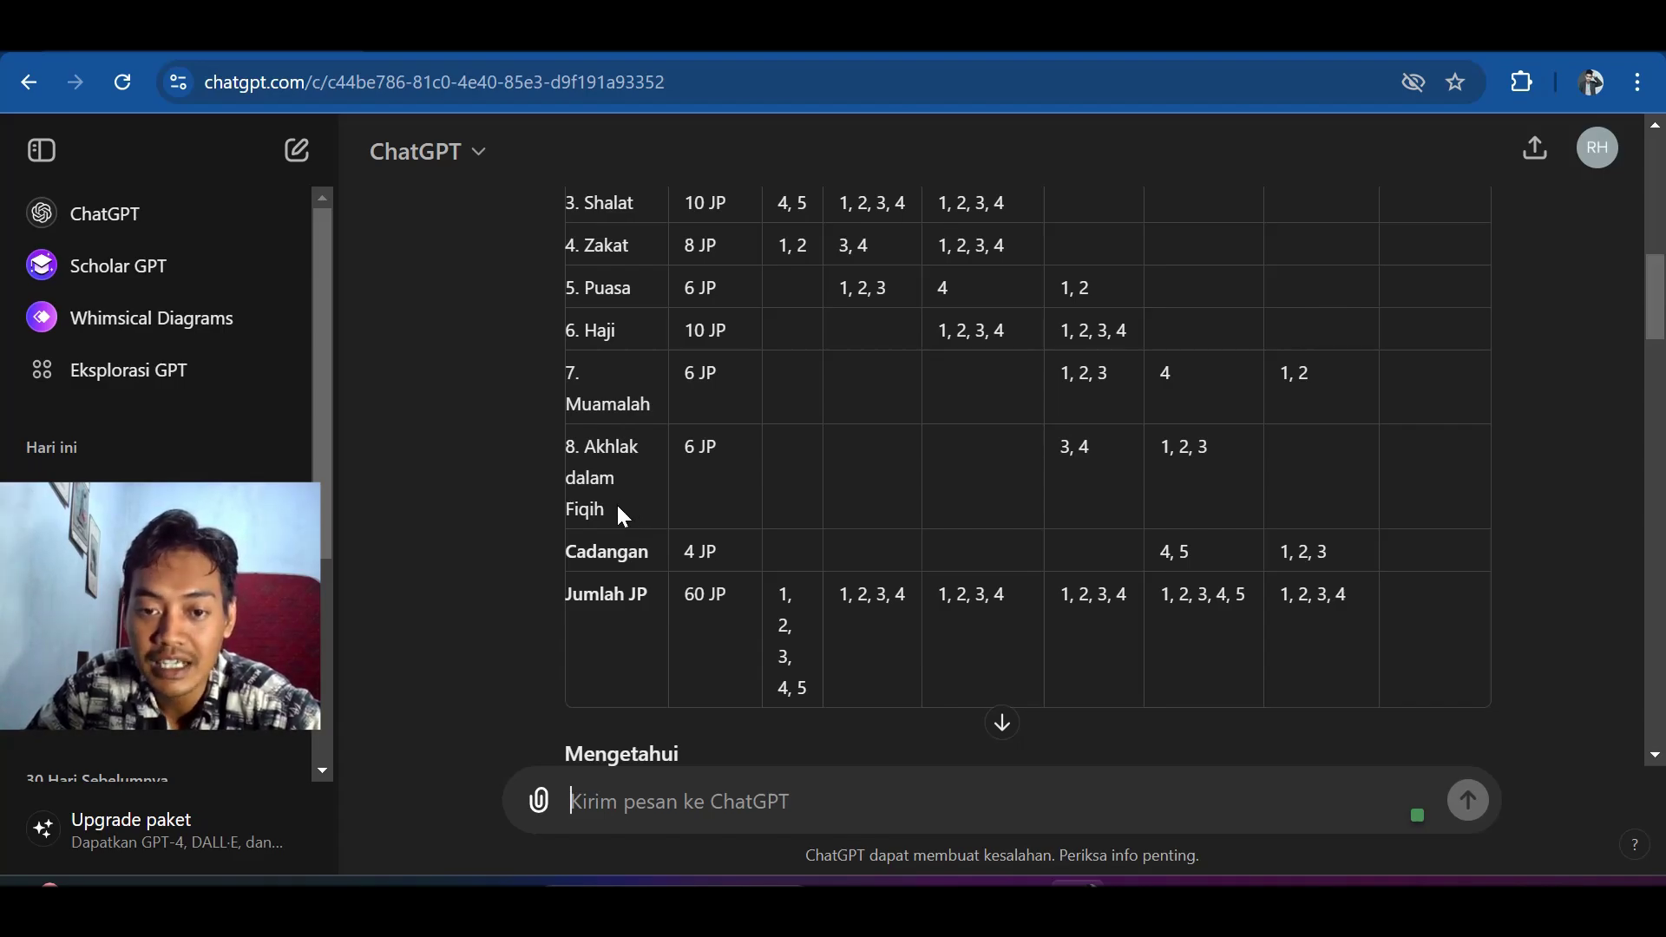
scroll(615, 507, up, 3)
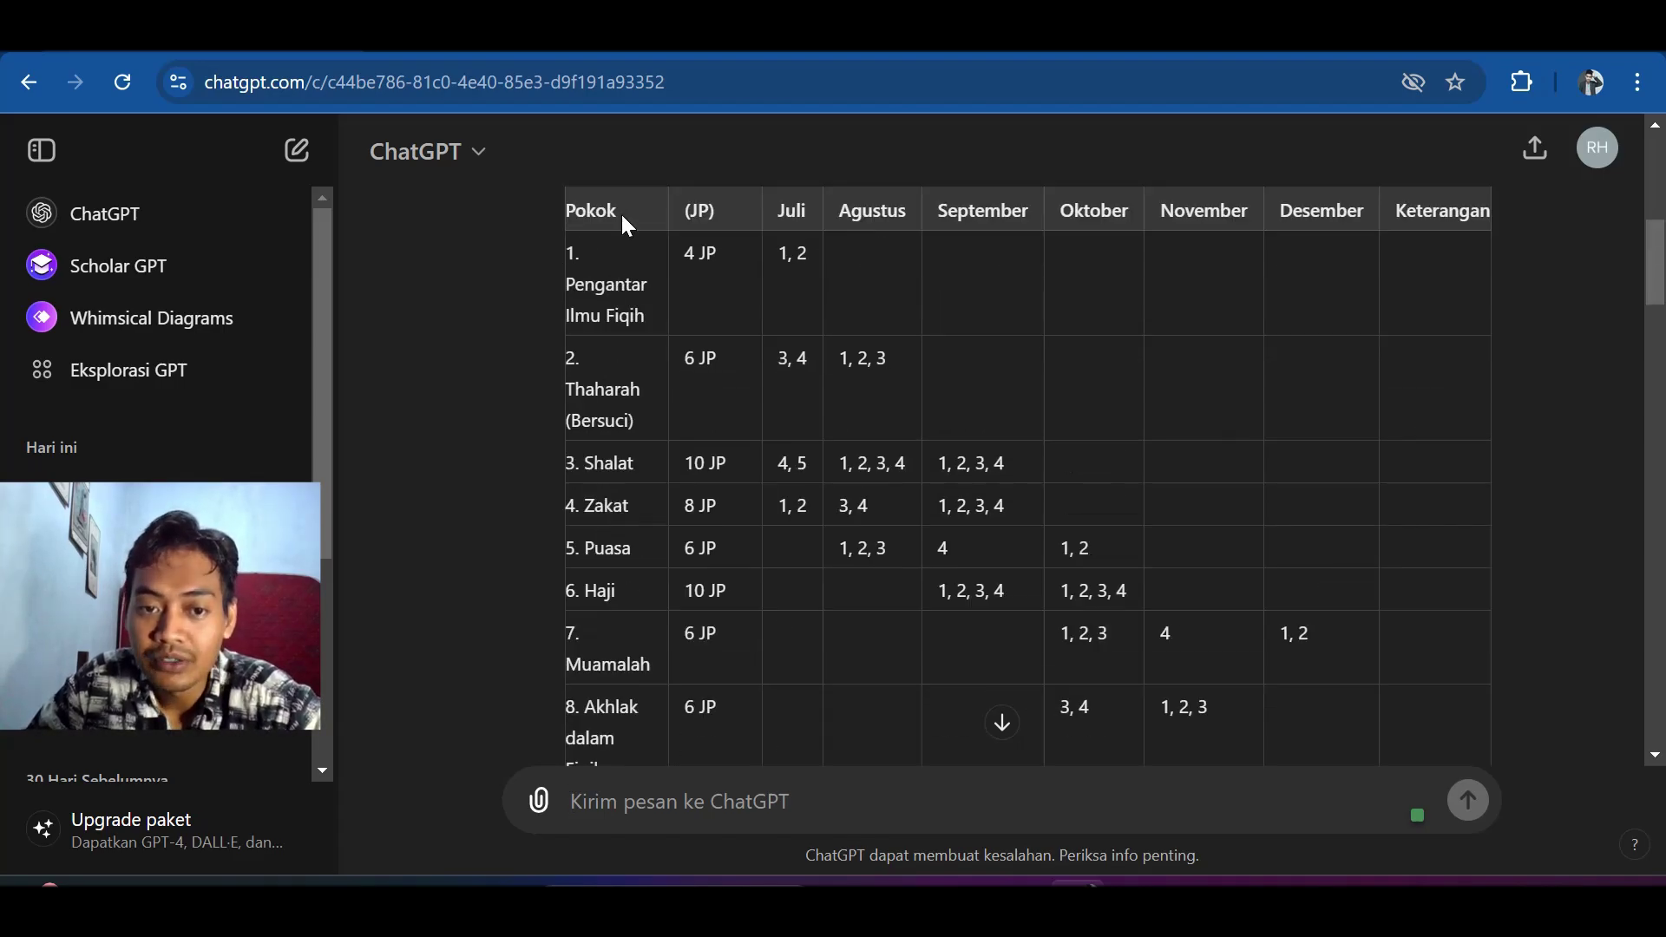
scroll(612, 408, down, 3)
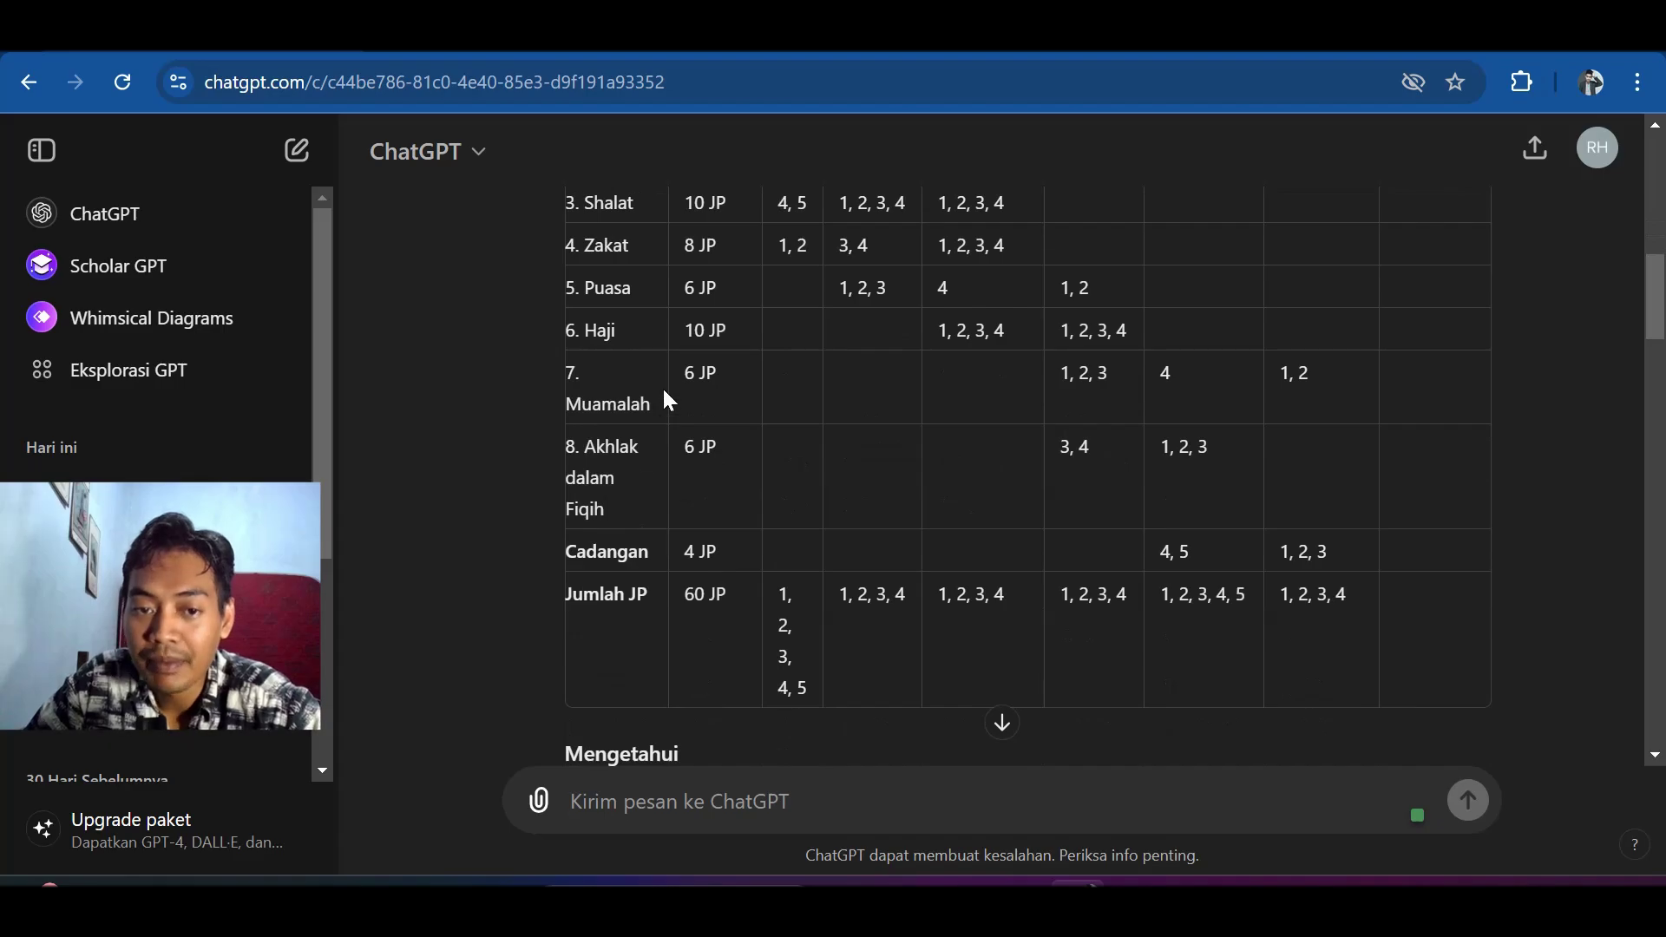
scroll(623, 507, up, 2)
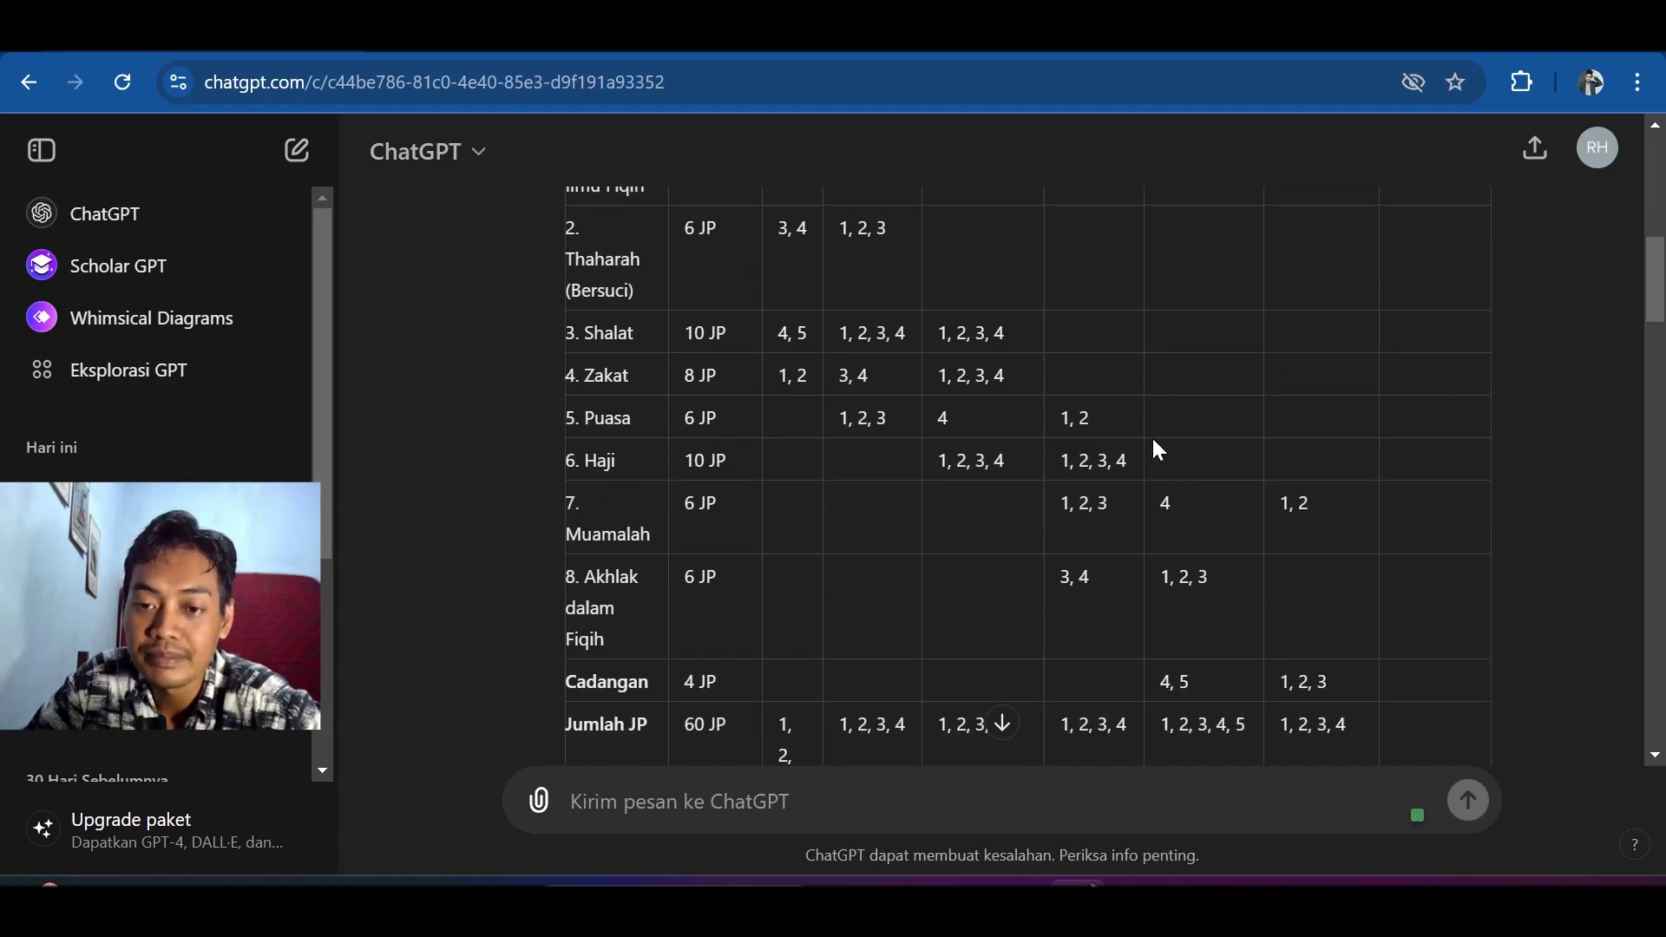
scroll(976, 500, up, 2)
scroll(973, 474, down, 6)
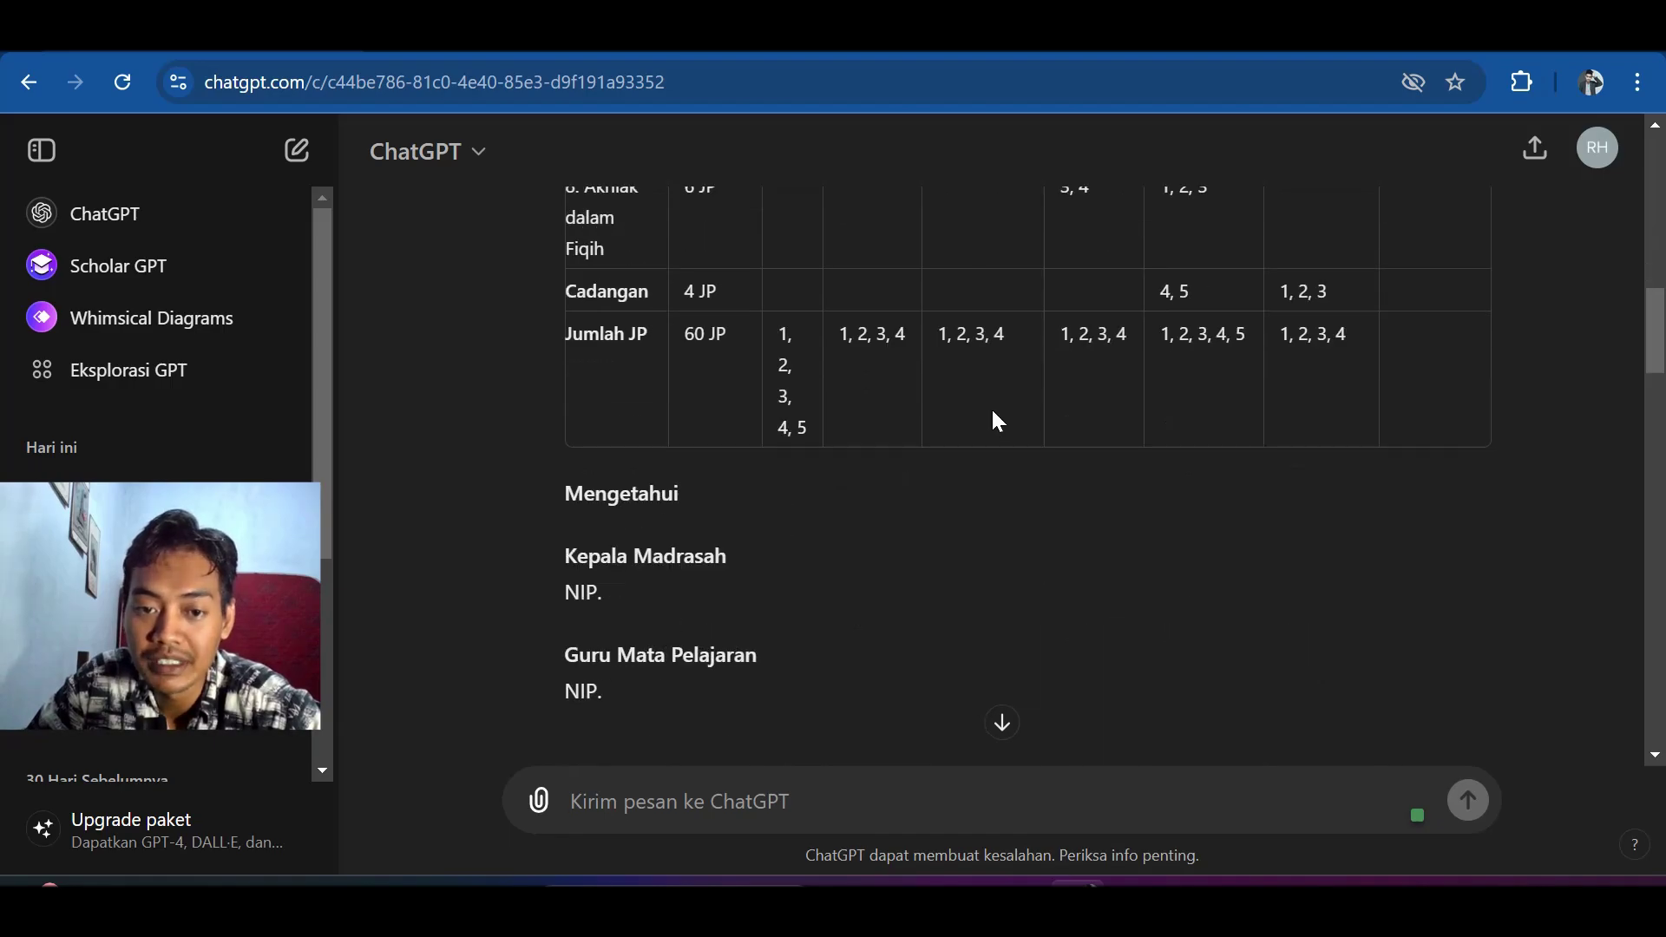
scroll(993, 420, up, 3)
scroll(995, 425, up, 3)
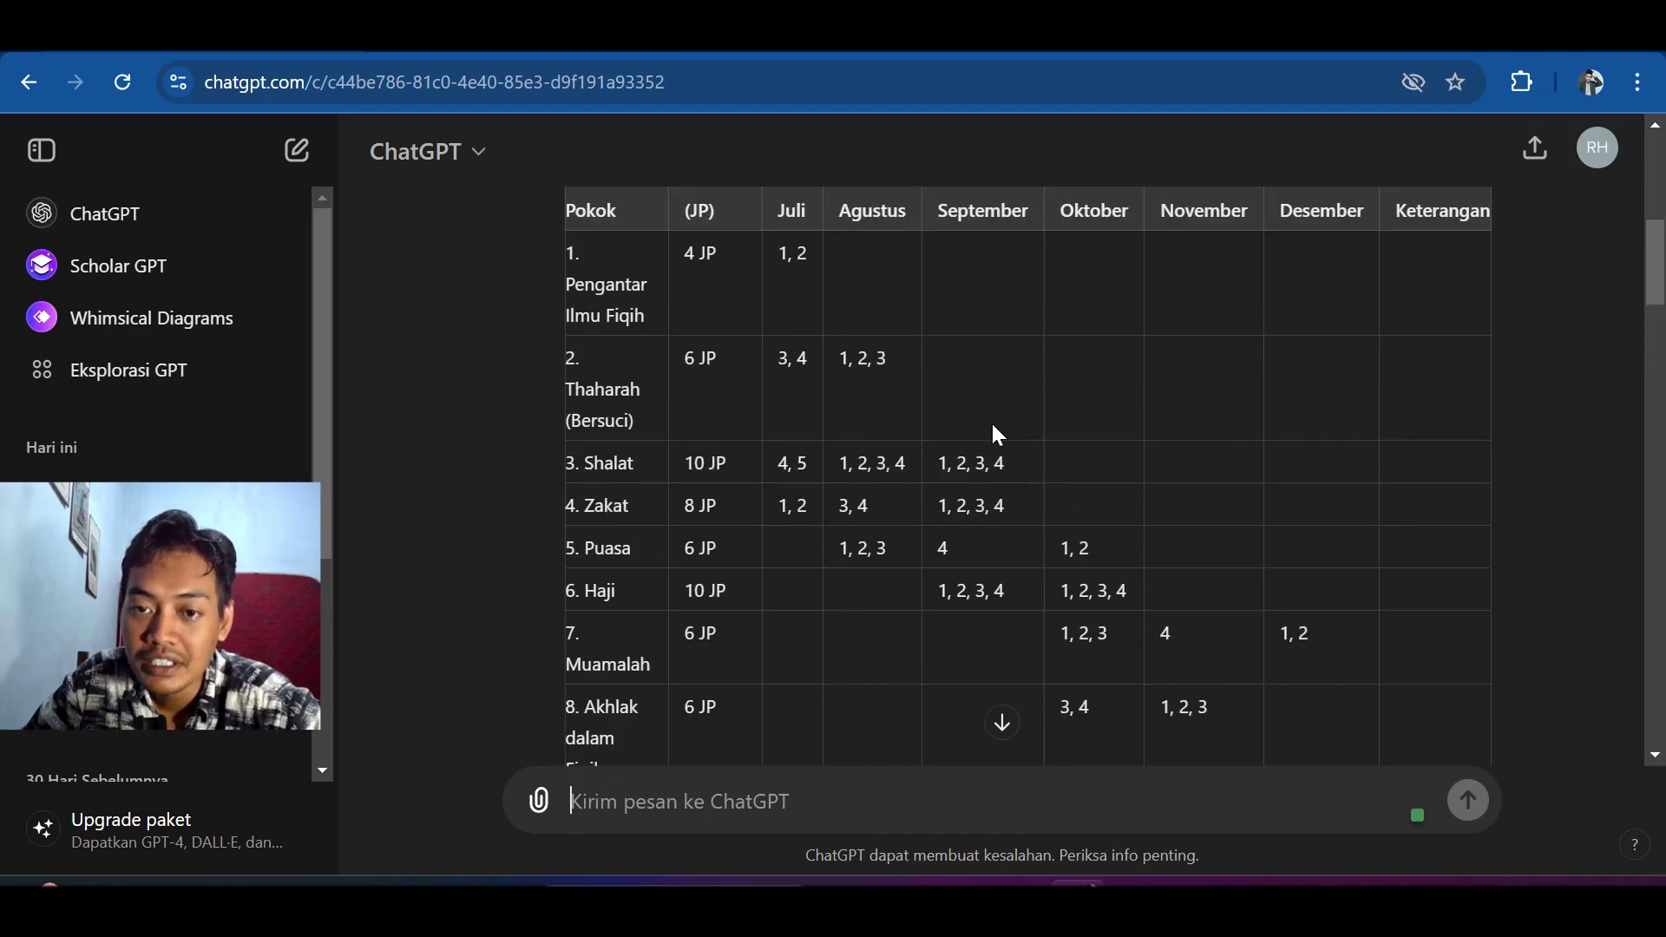
scroll(995, 433, up, 3)
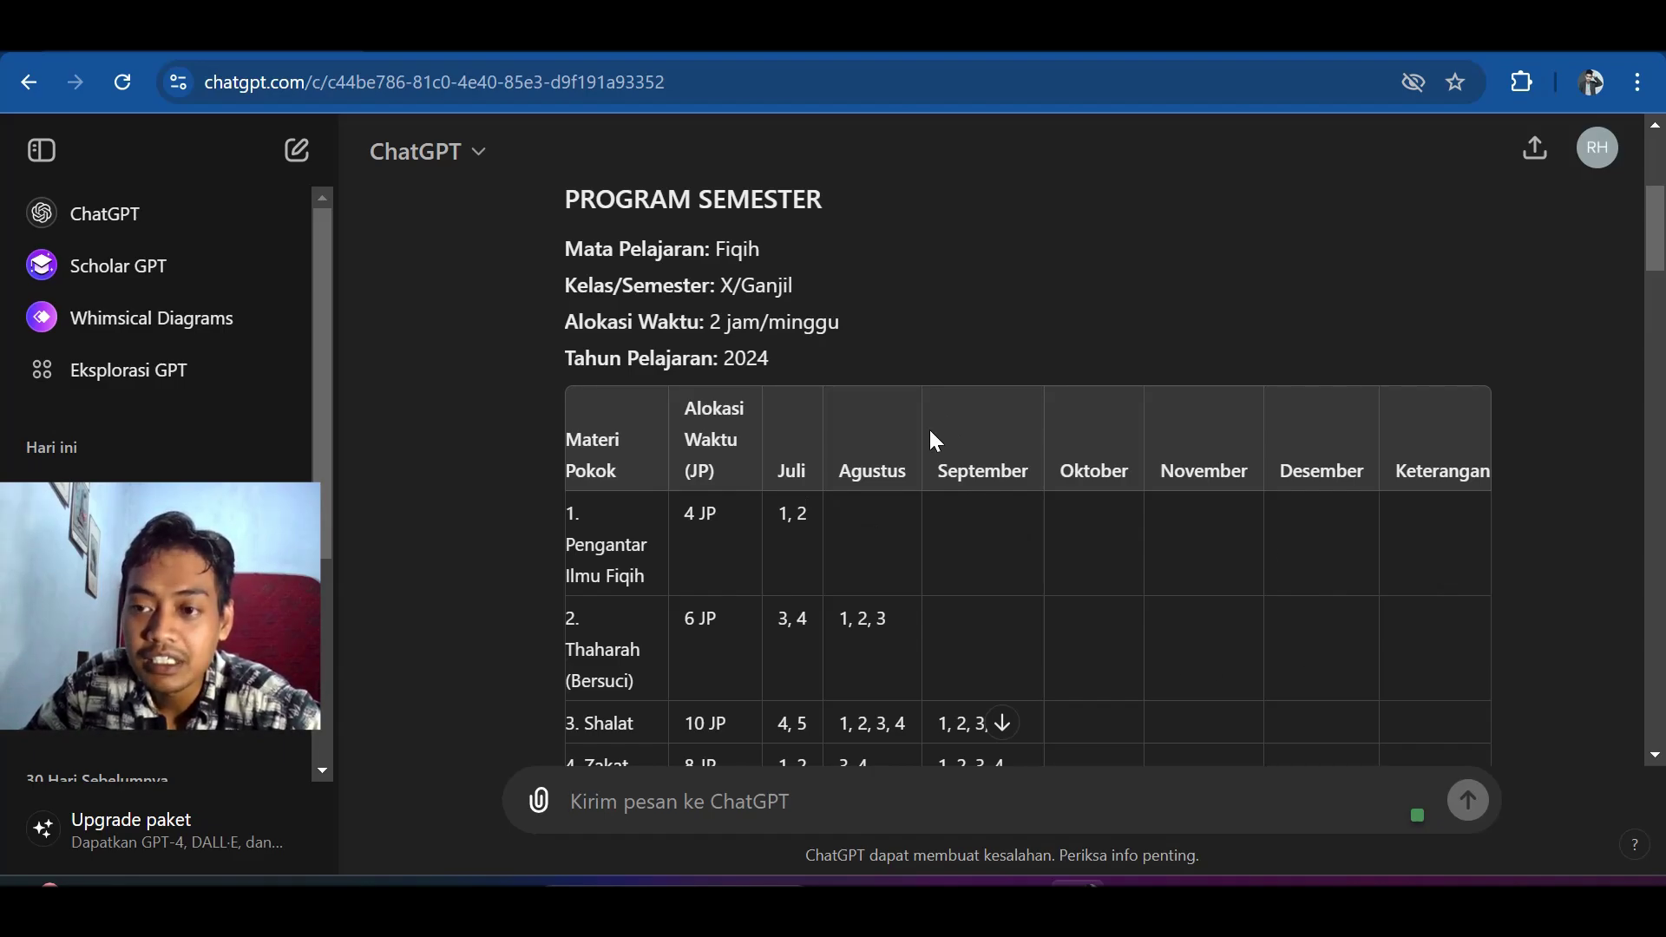
scroll(931, 434, down, 2)
scroll(927, 427, down, 5)
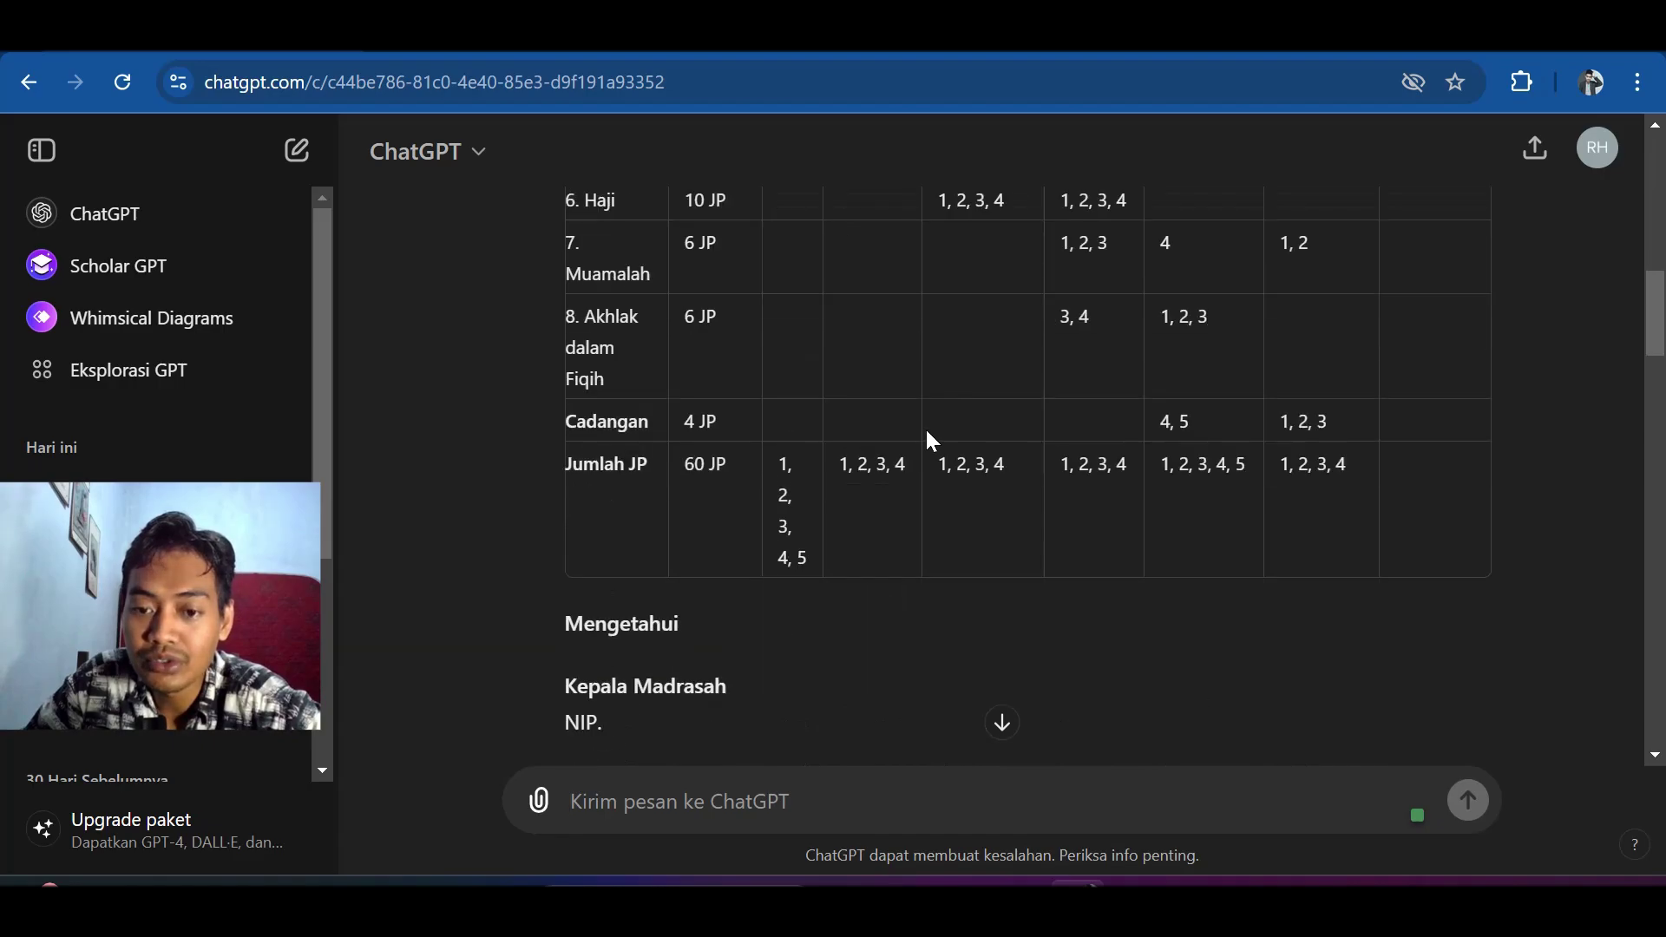
scroll(925, 426, up, 12)
Step: Examine the revised Program Semester table, checking the week-number row and the checkmarks per month for every topic through Jumlah JP
scroll(925, 427, down, 3)
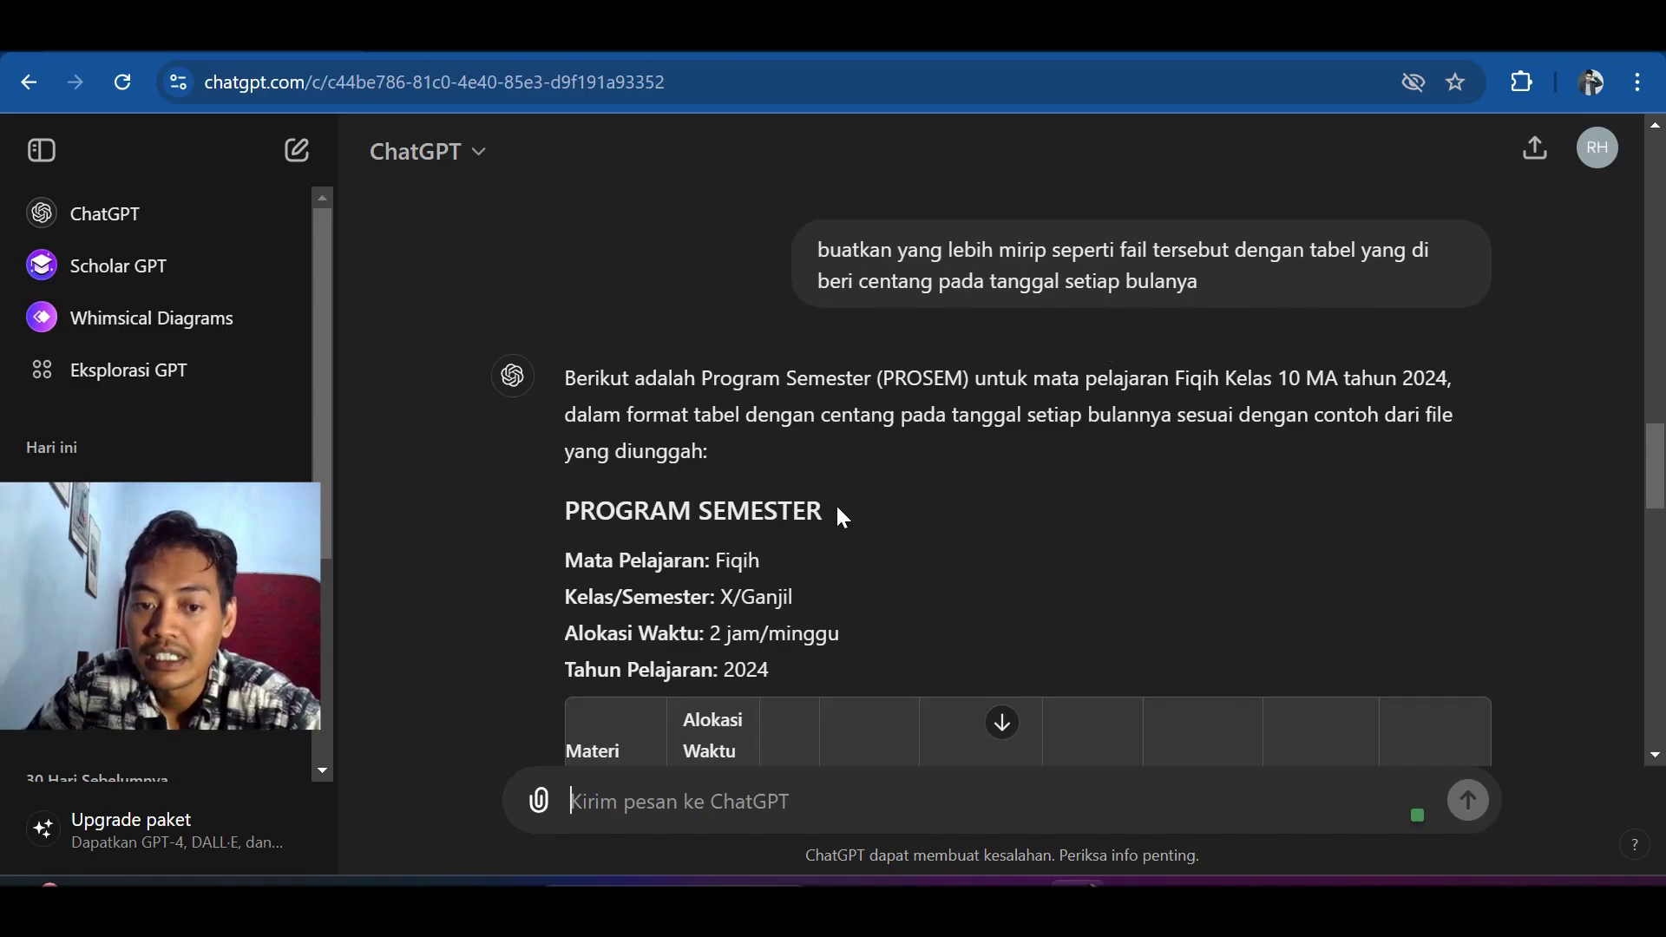
scroll(835, 503, down, 6)
scroll(772, 471, down, 2)
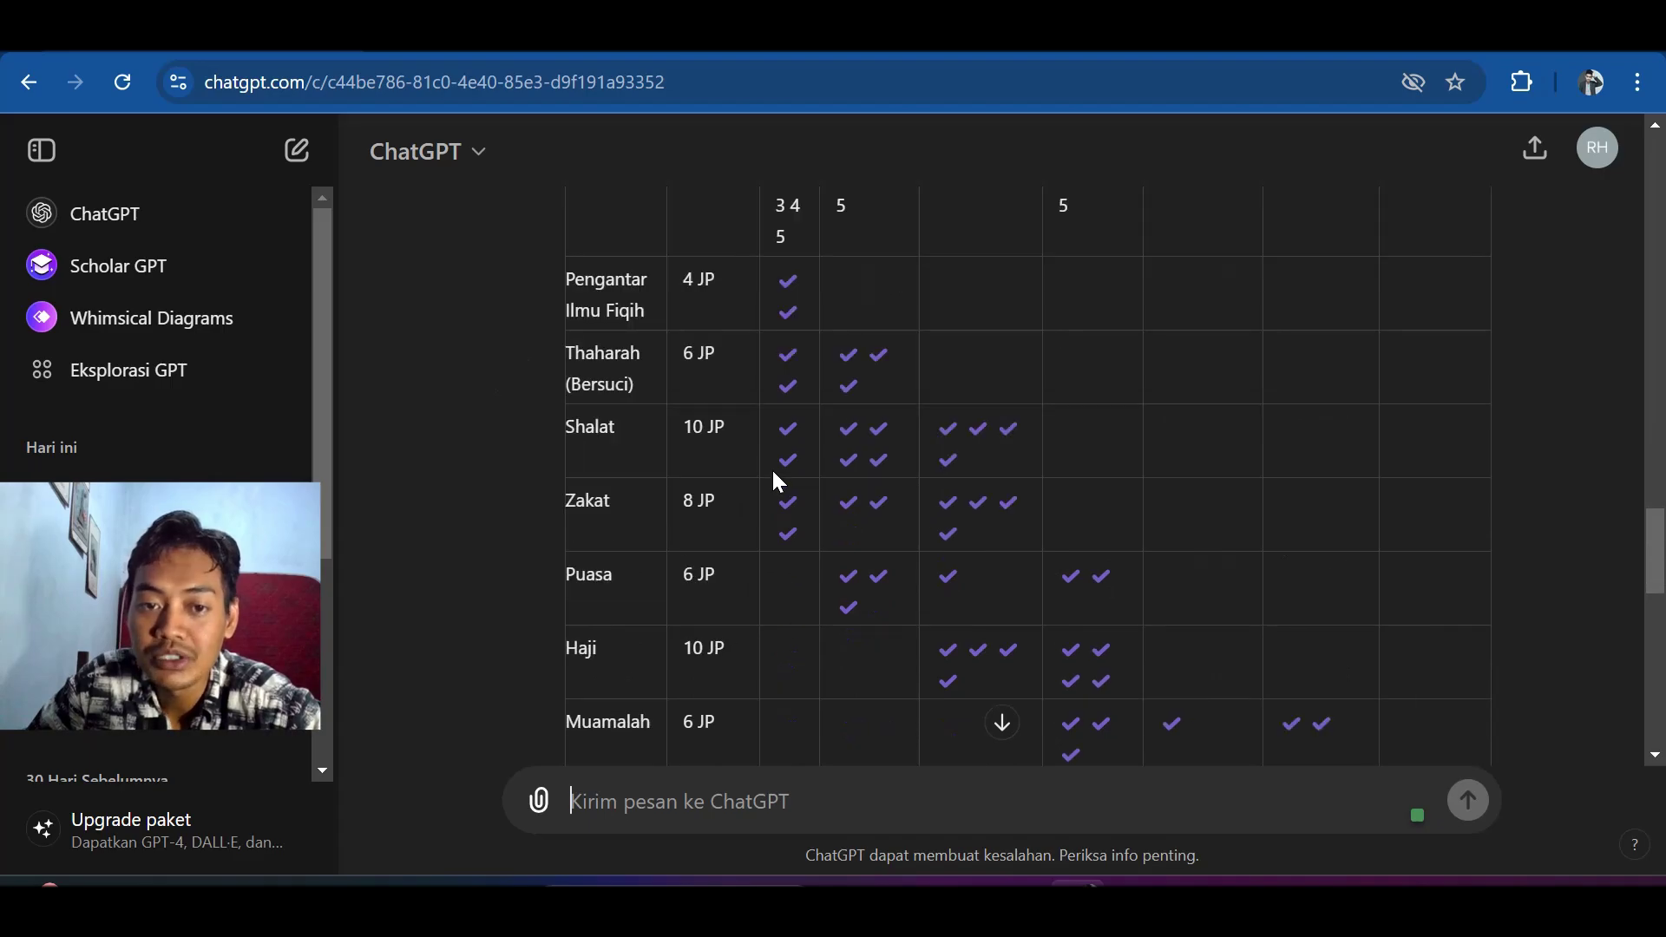
scroll(772, 467, up, 2)
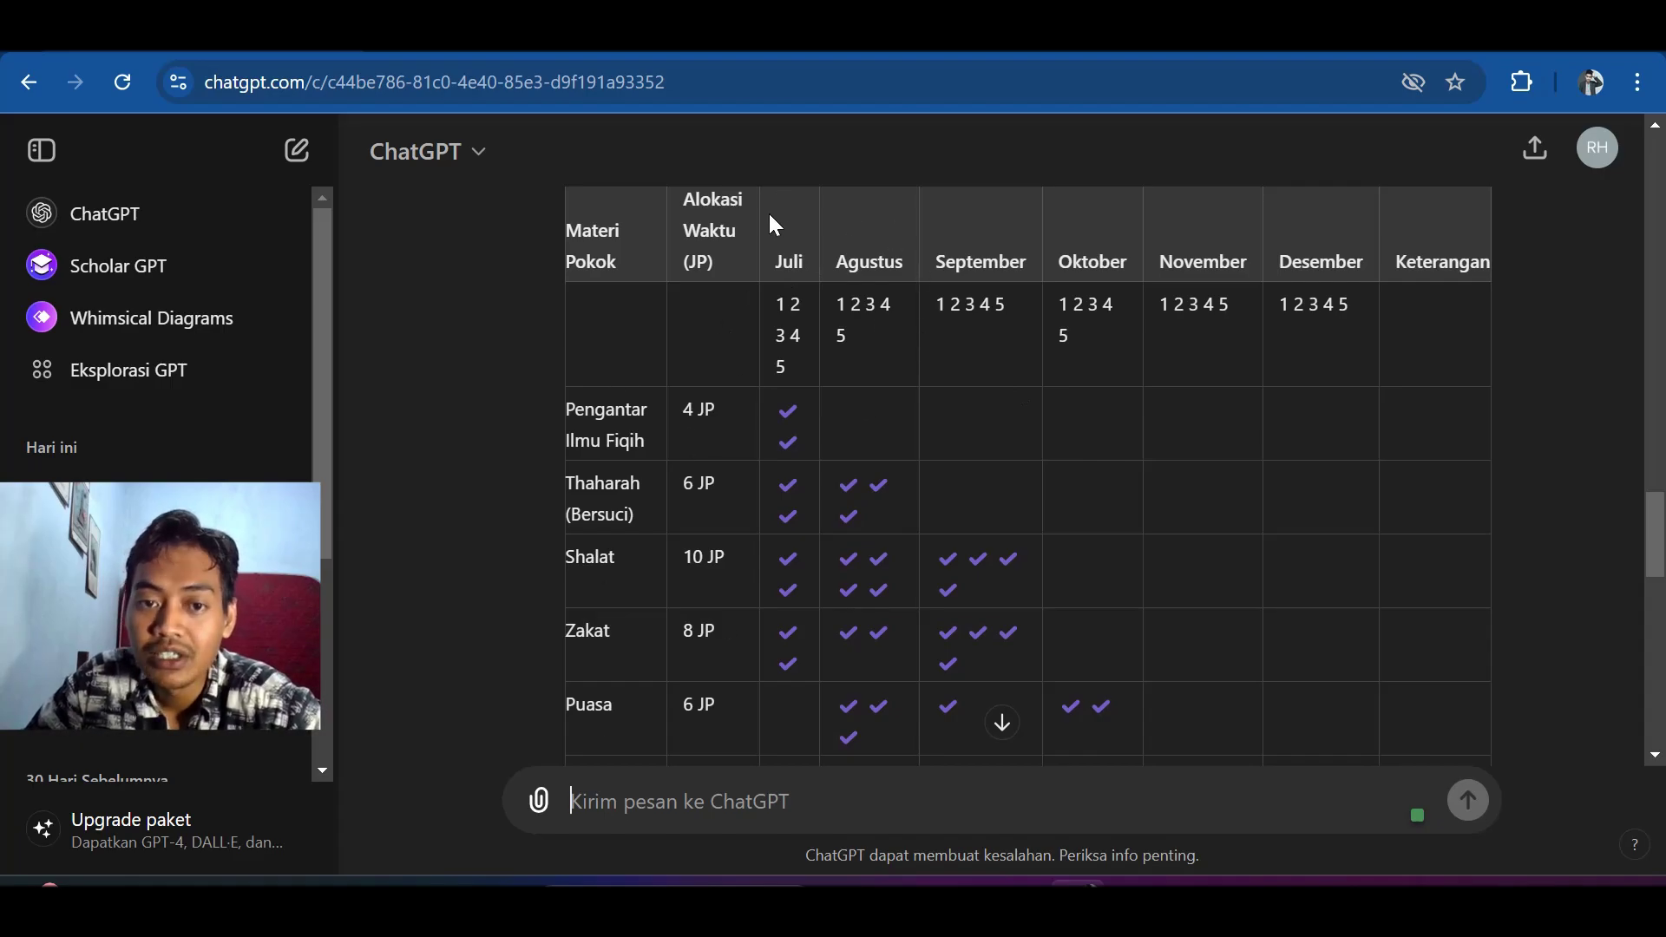
scroll(735, 517, down, 5)
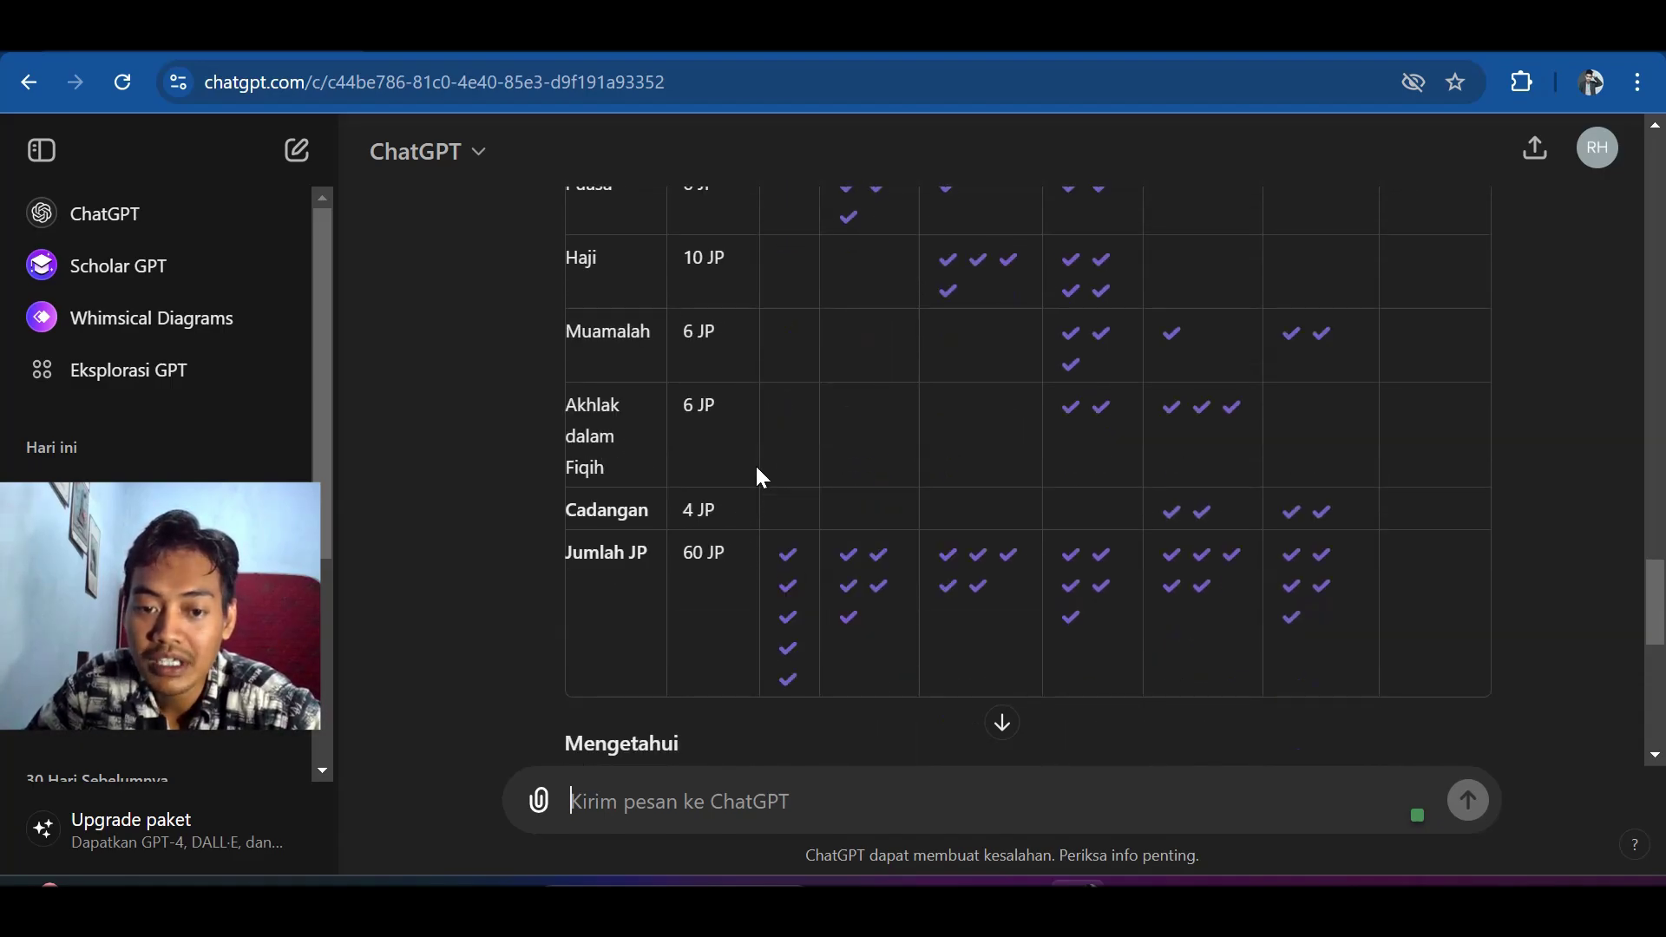
scroll(750, 565, up, 1)
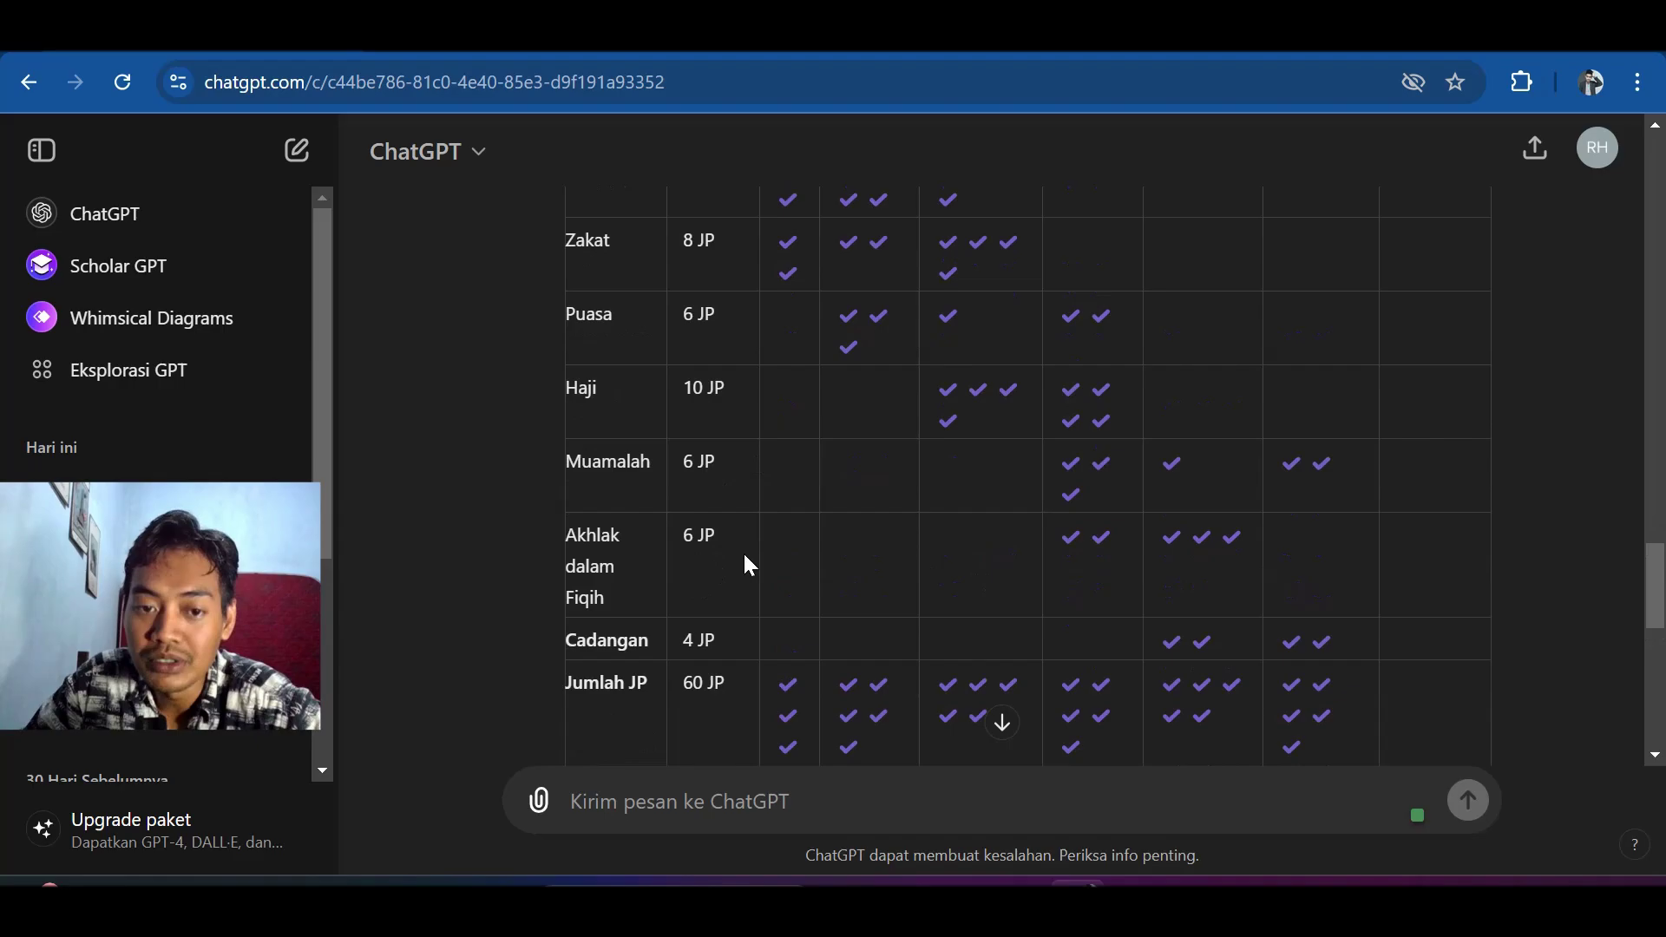
scroll(1298, 513, up, 4)
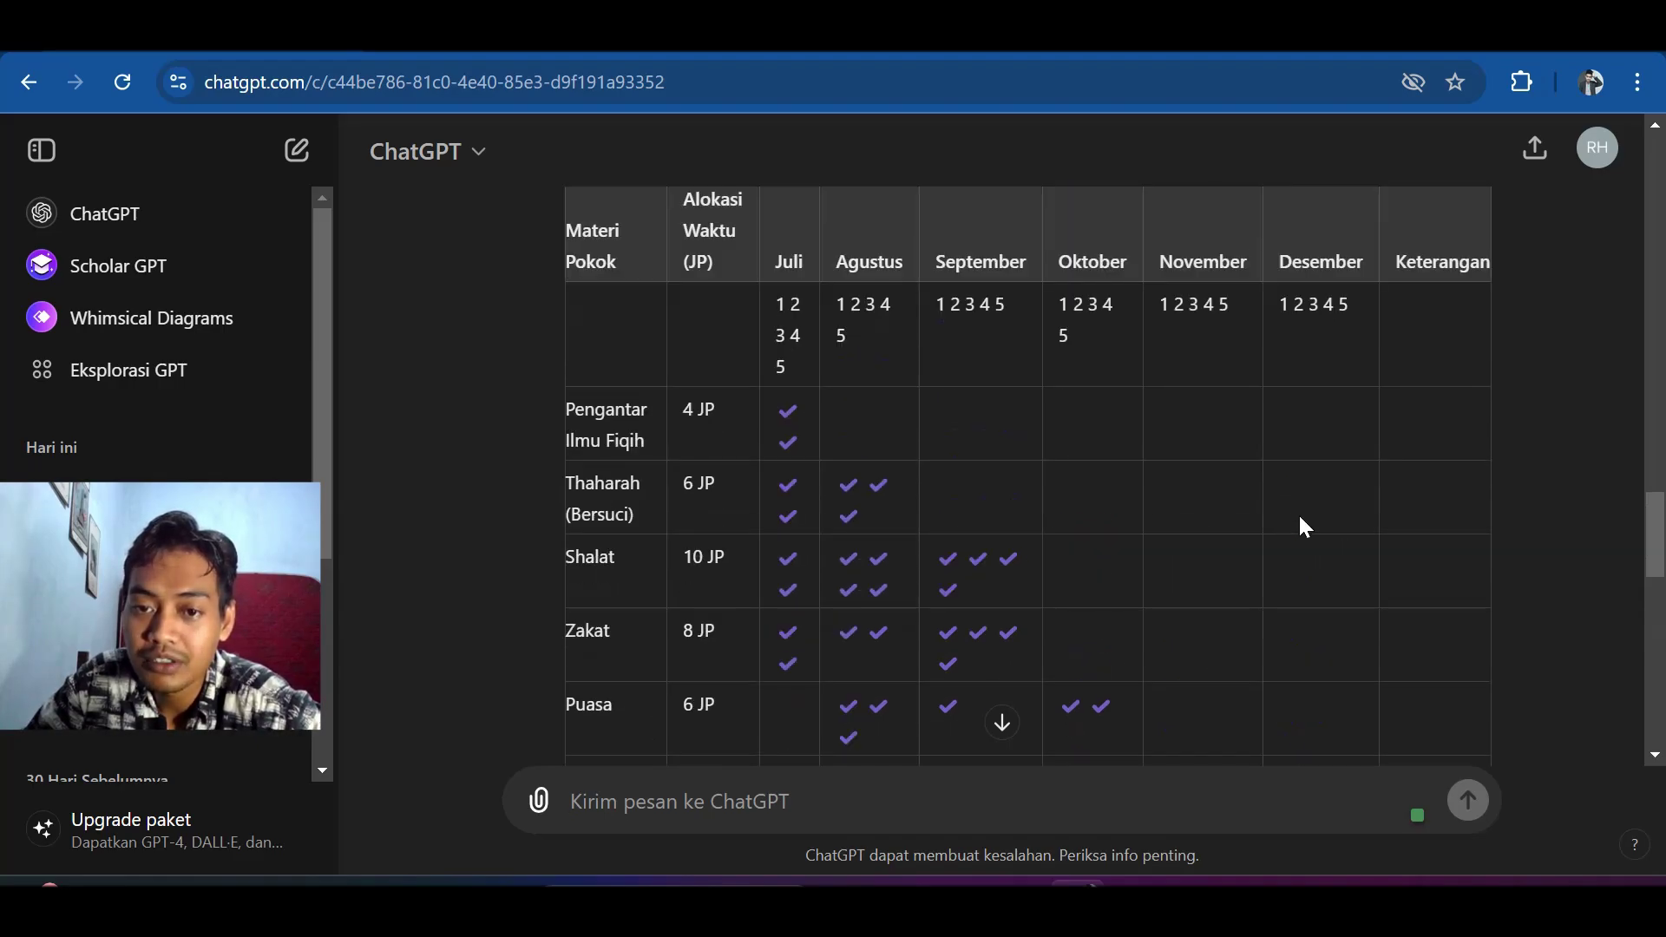
scroll(1288, 524, up, 3)
scroll(1288, 521, down, 3)
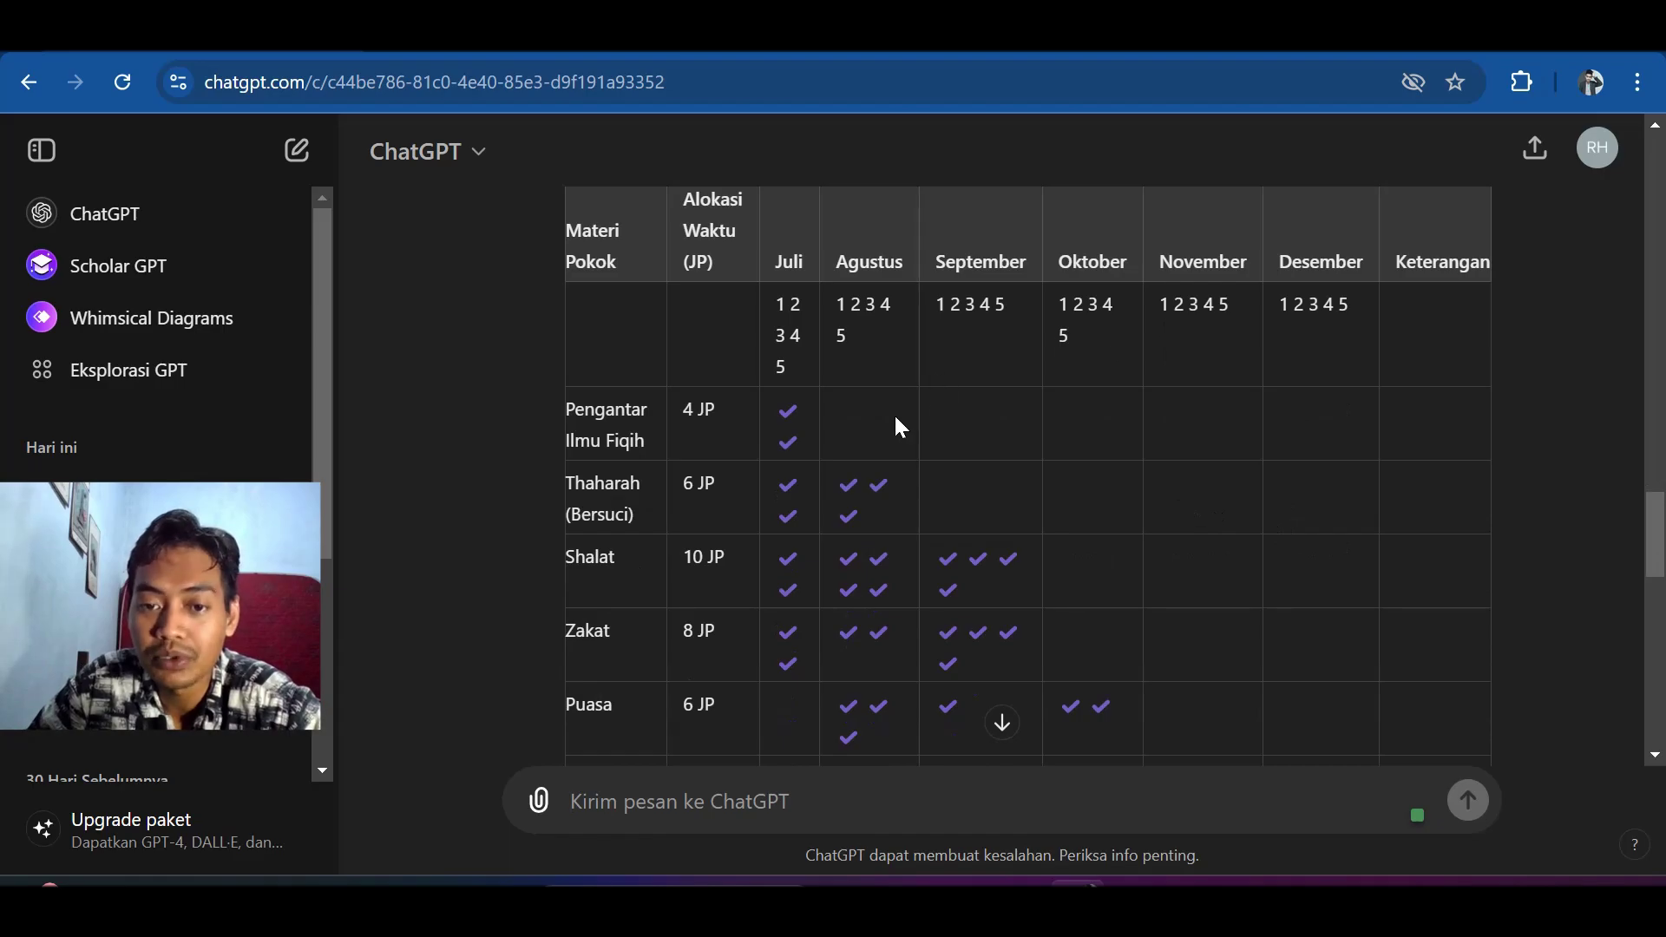
Step: Read through the rest of the revised answer, including the subject details, the signature block and the Catatan notes on weeks per month
scroll(899, 491, up, 3)
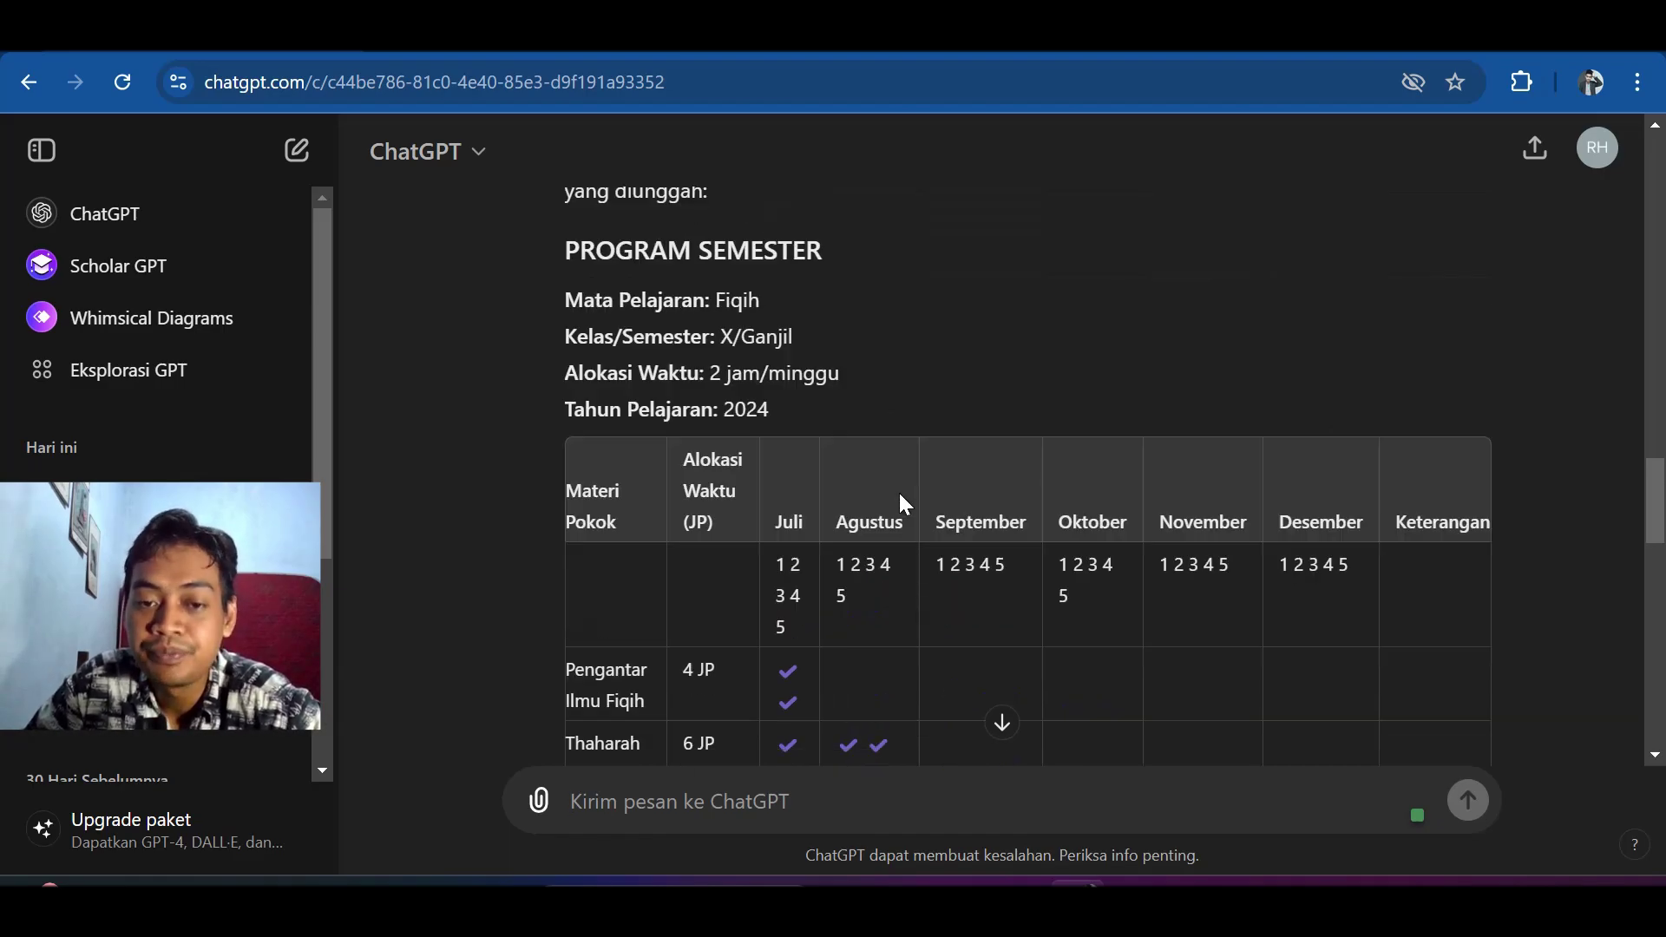
scroll(902, 503, down, 5)
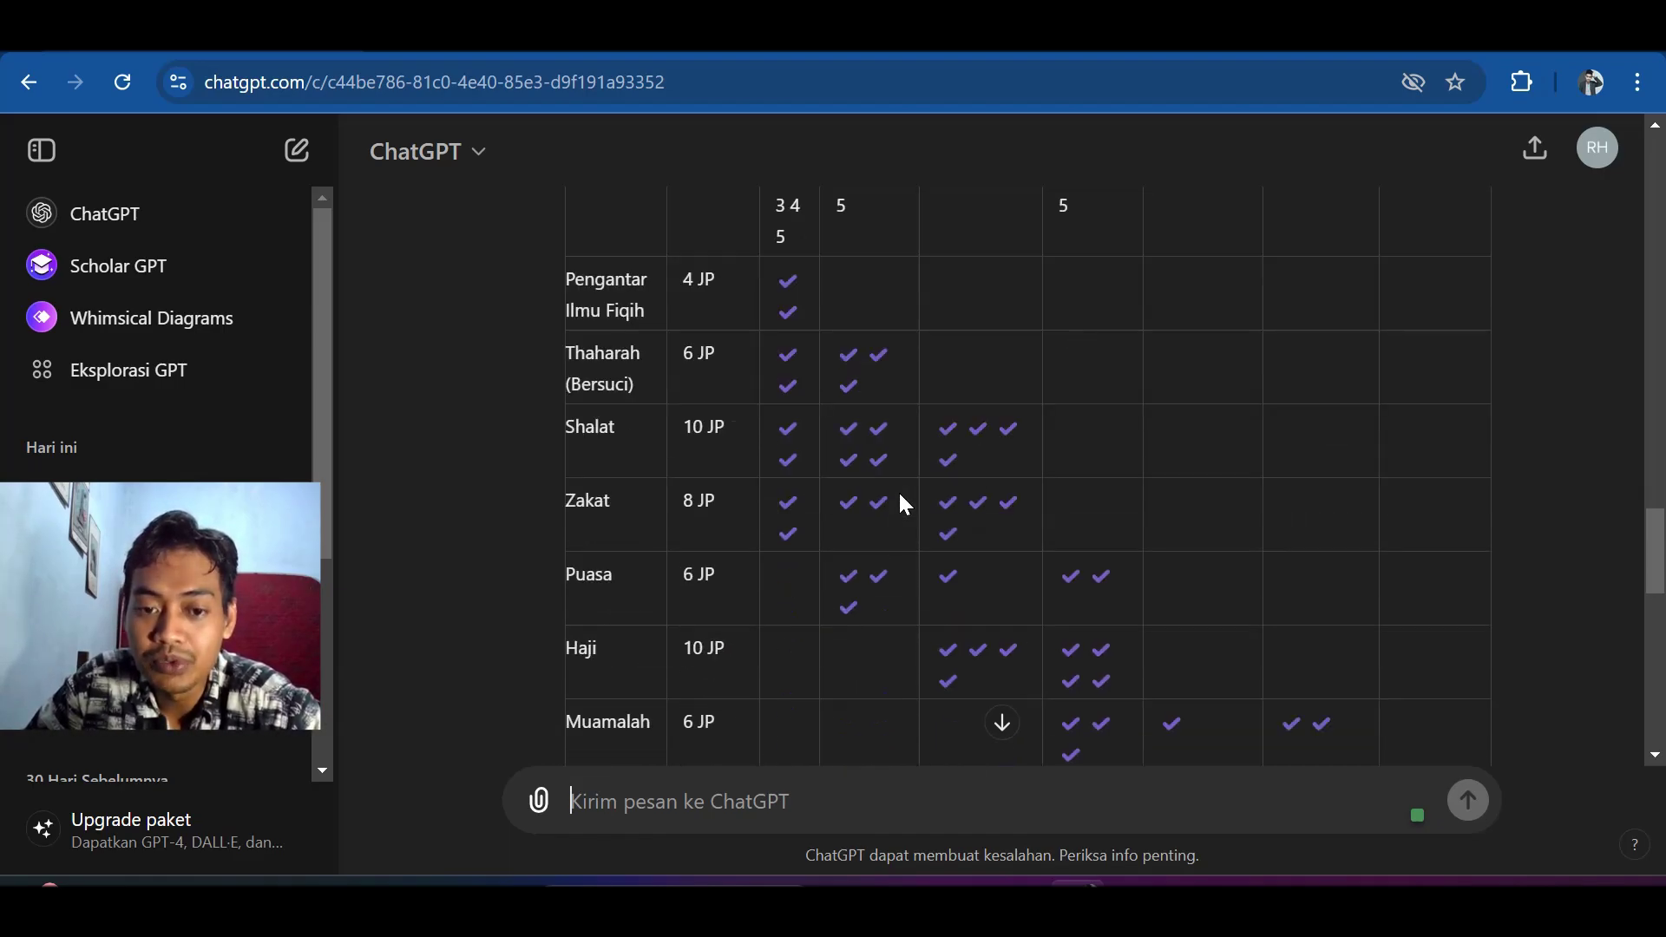
scroll(1085, 501, down, 8)
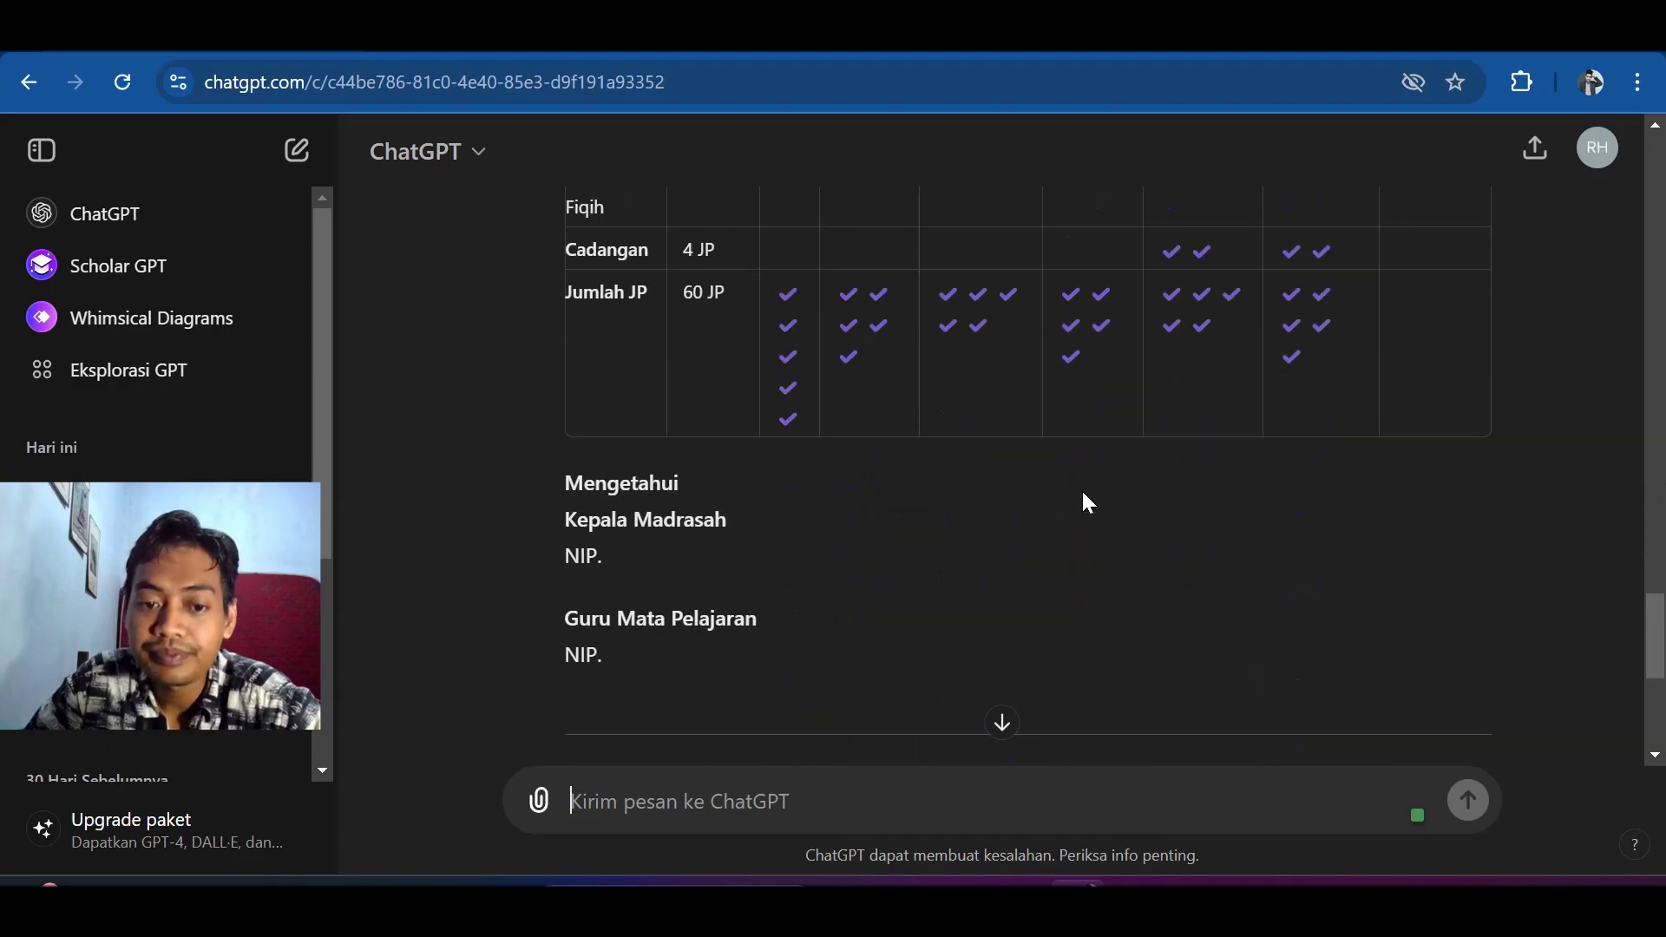
scroll(1089, 504, down, 6)
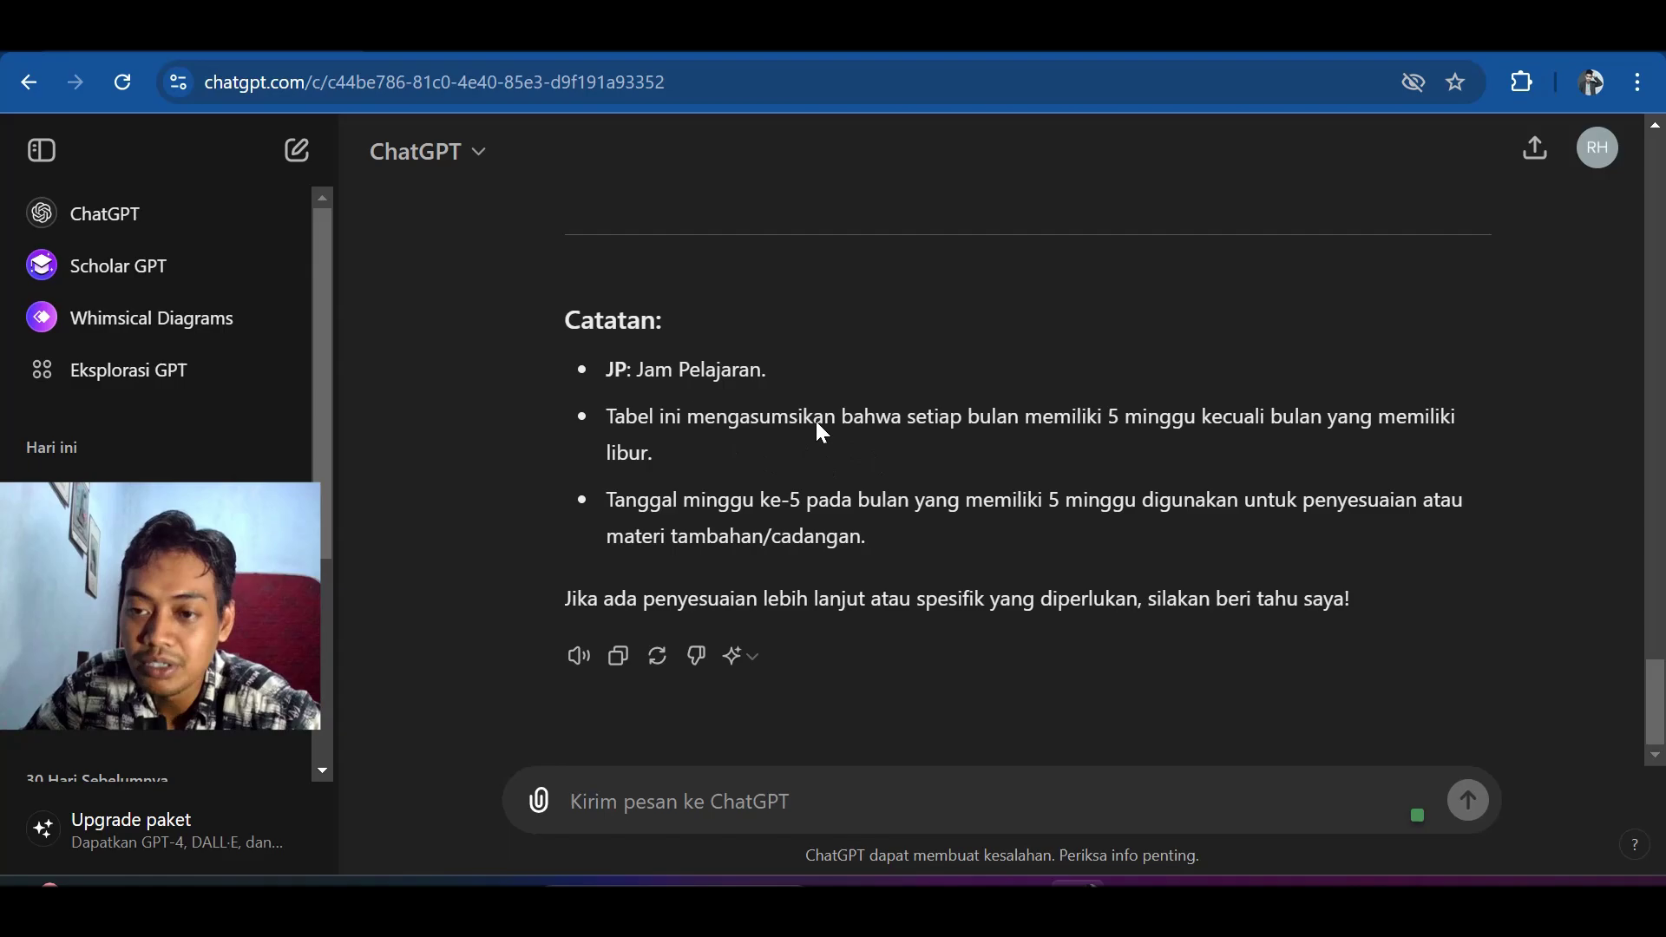
Step: Switch to the PDF viewer with PROSEM 2023-2024.pdf and examine its weekly columns, JP entries, PTS/PAS blocks and signature area for comparison
click(1132, 883)
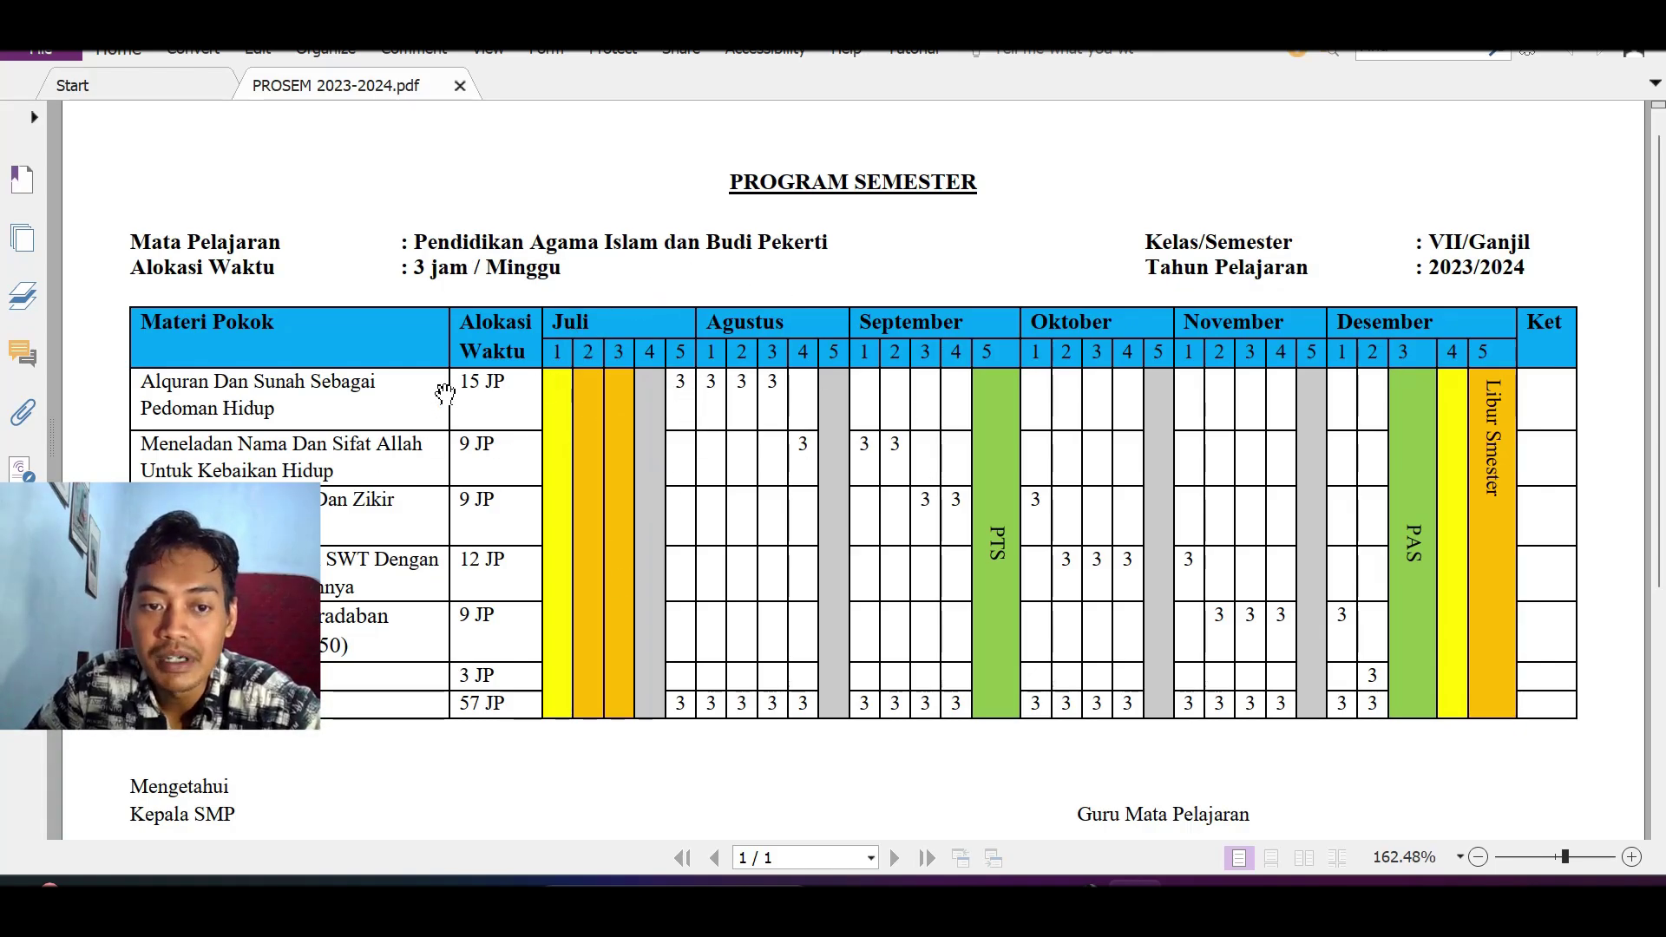
scroll(847, 421, down, 3)
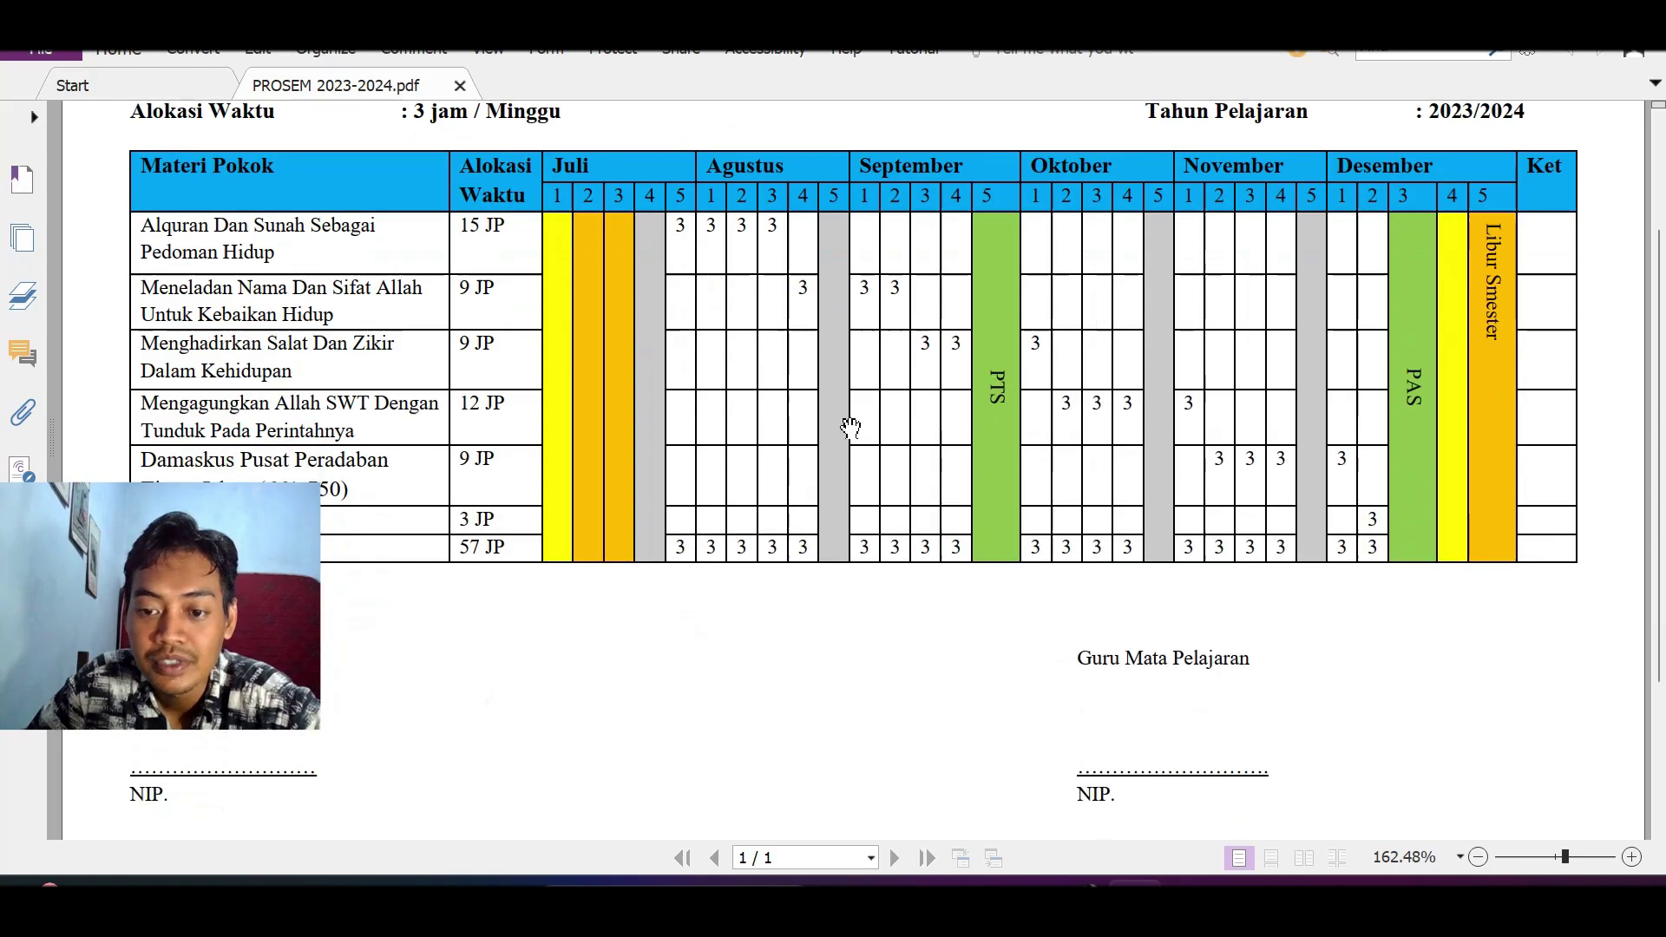
scroll(850, 427, down, 4)
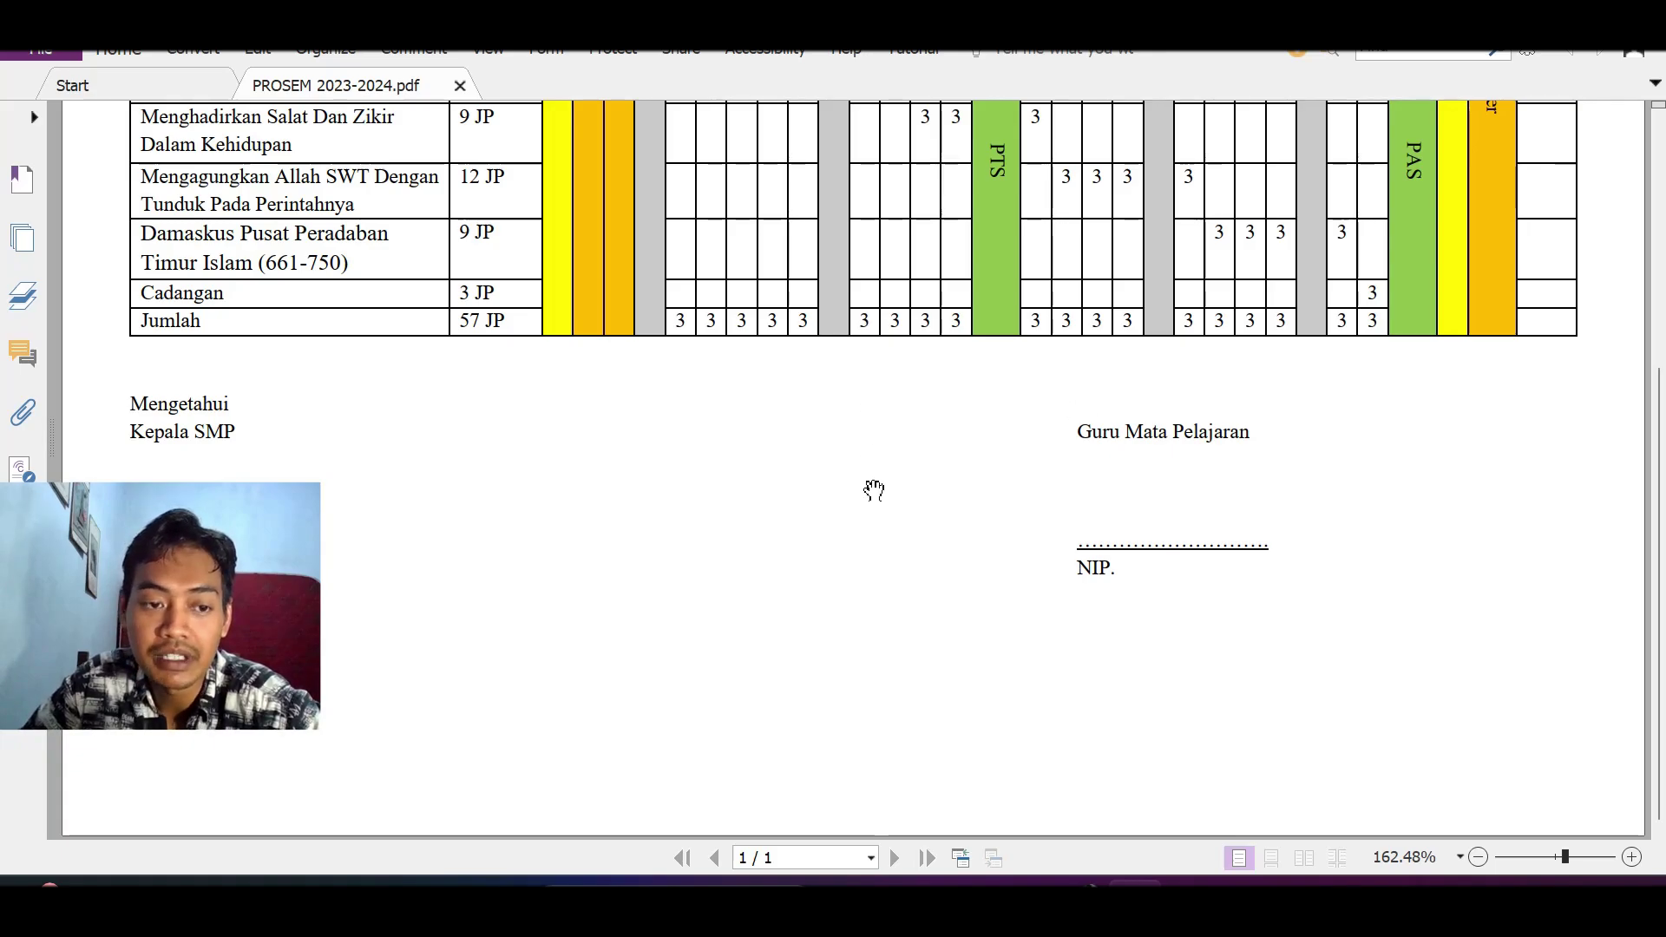
scroll(870, 518, up, 4)
scroll(870, 517, down, 4)
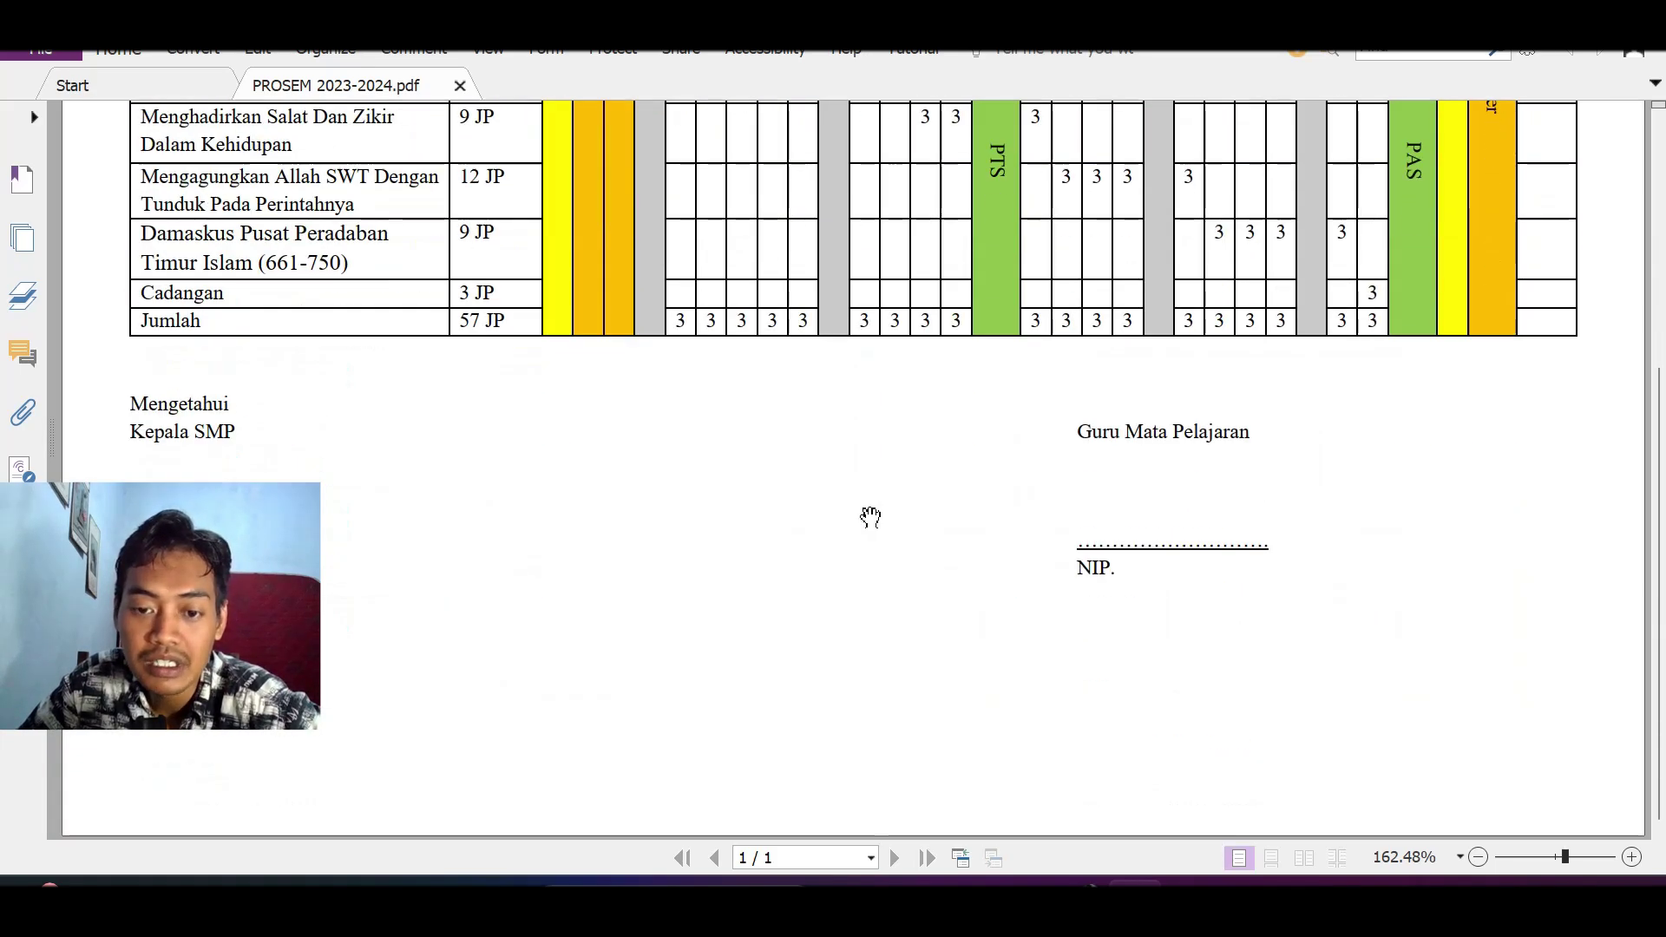
scroll(871, 518, up, 7)
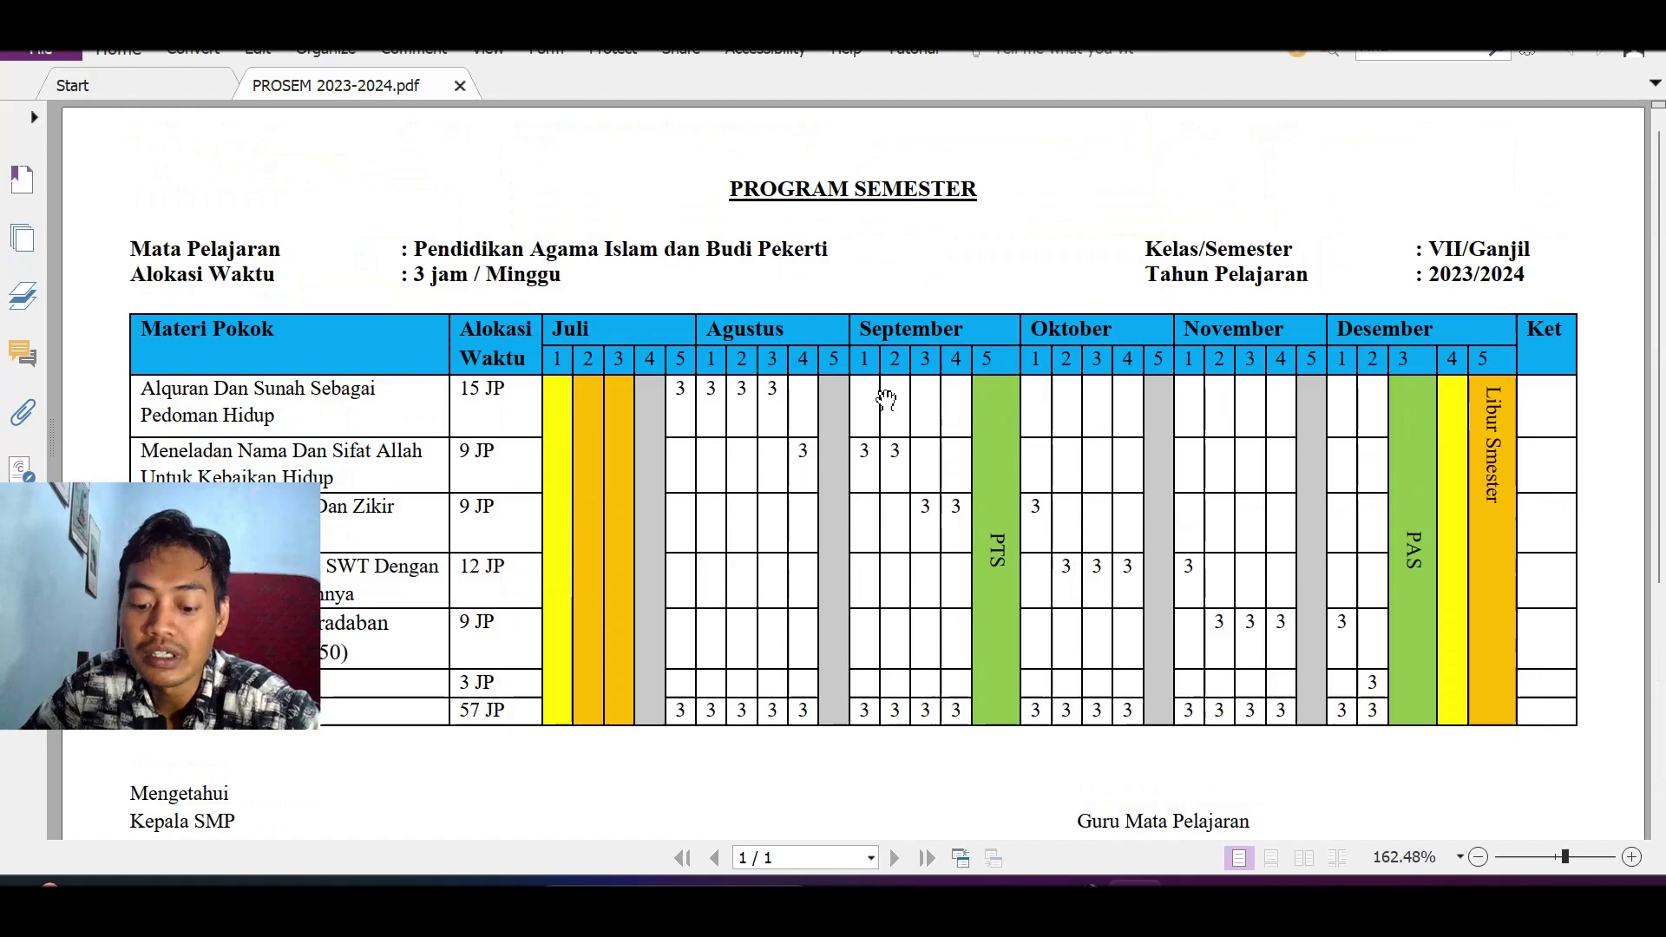